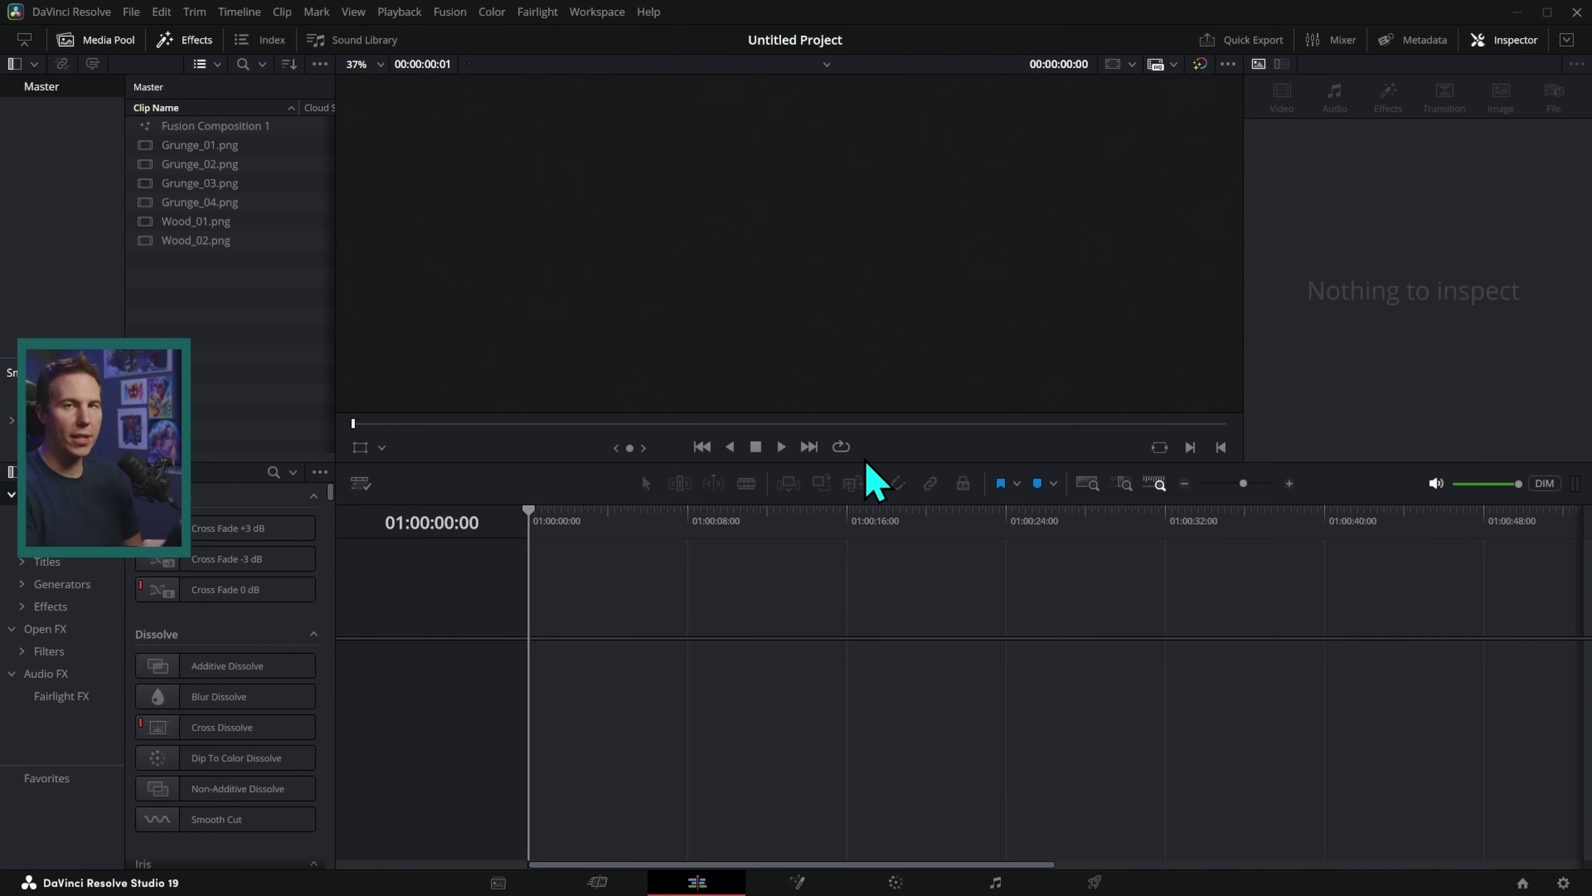
Drop a Text title on the timeline reading 'Awesome Movie', set in Ink Free at size 208.
click(47, 562)
drag(201, 653, 588, 614)
key(space)
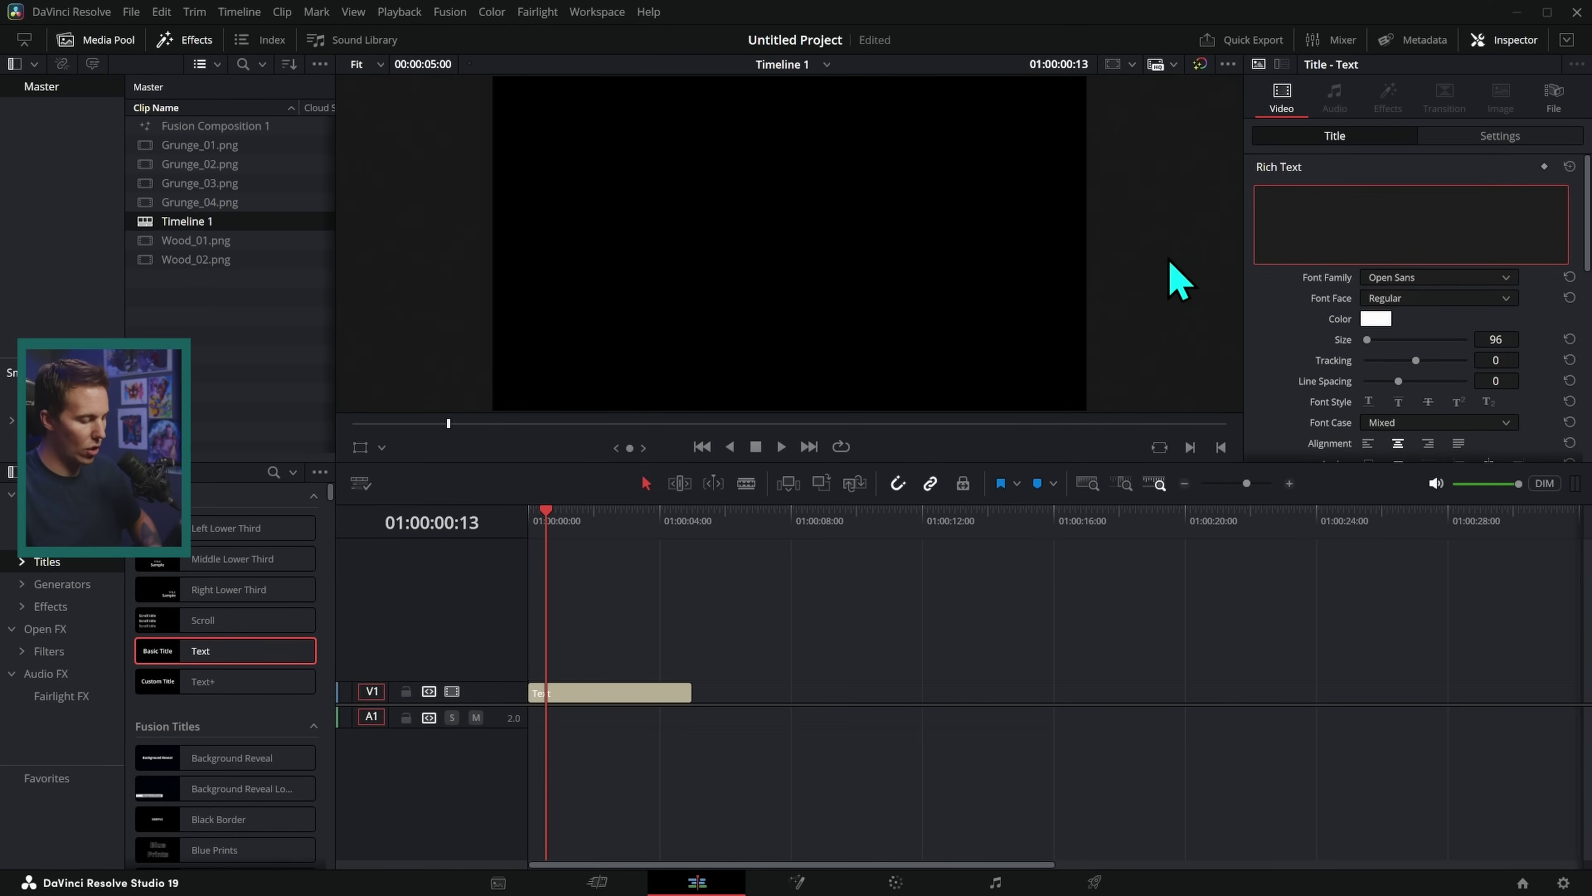
text(Awesome Mov)
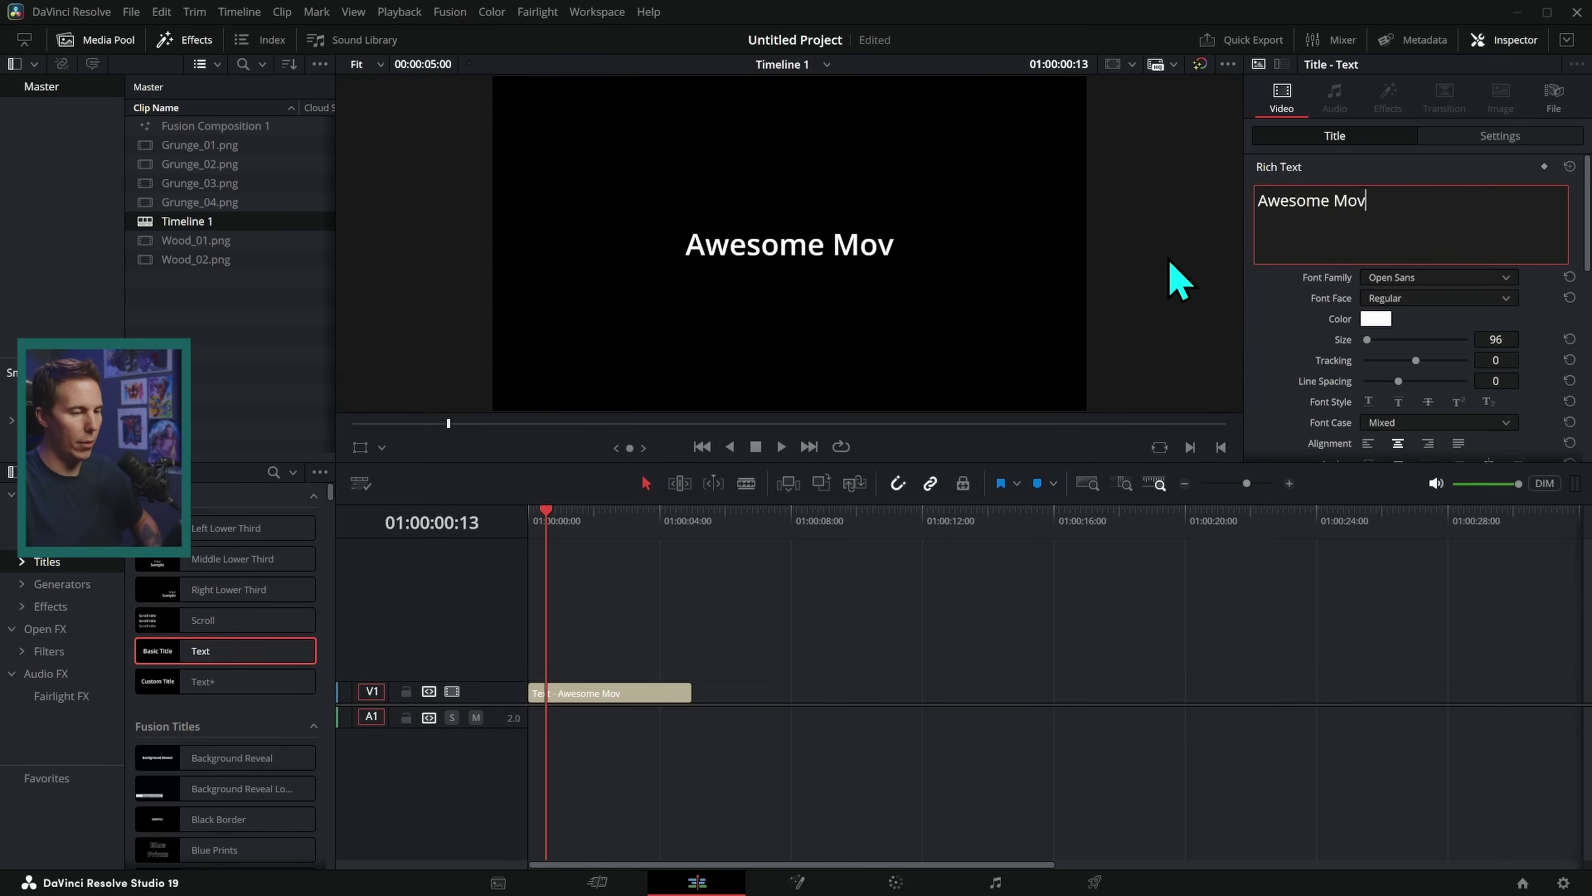
text(ie)
click(1417, 278)
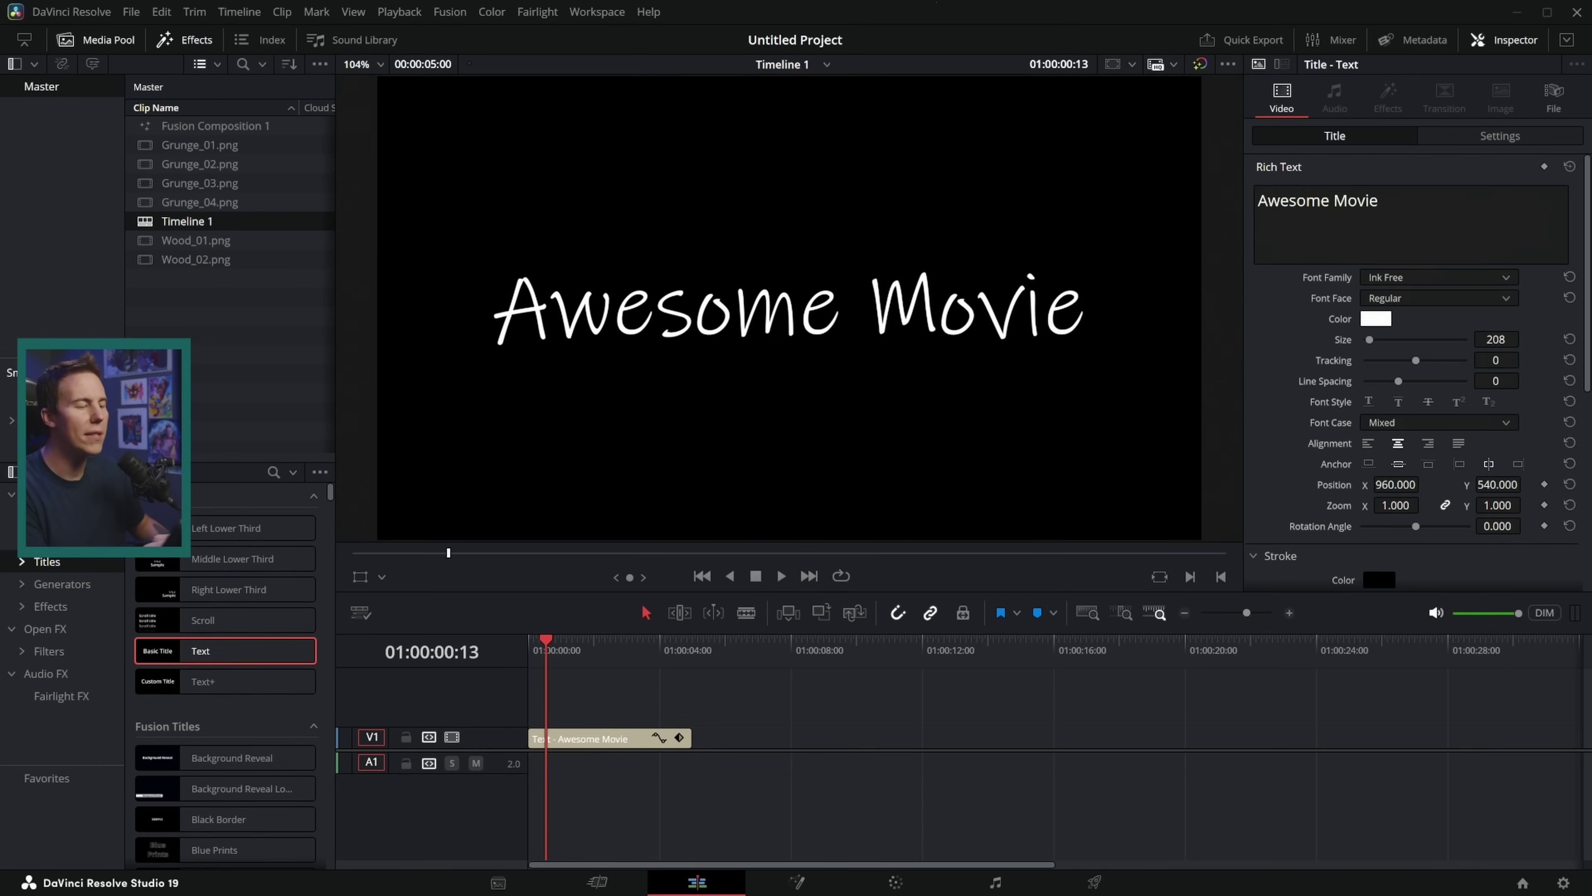
mouse_move(477, 388)
mouse_down()
mouse_move(1049, 362)
mouse_move(1174, 377)
mouse_up()
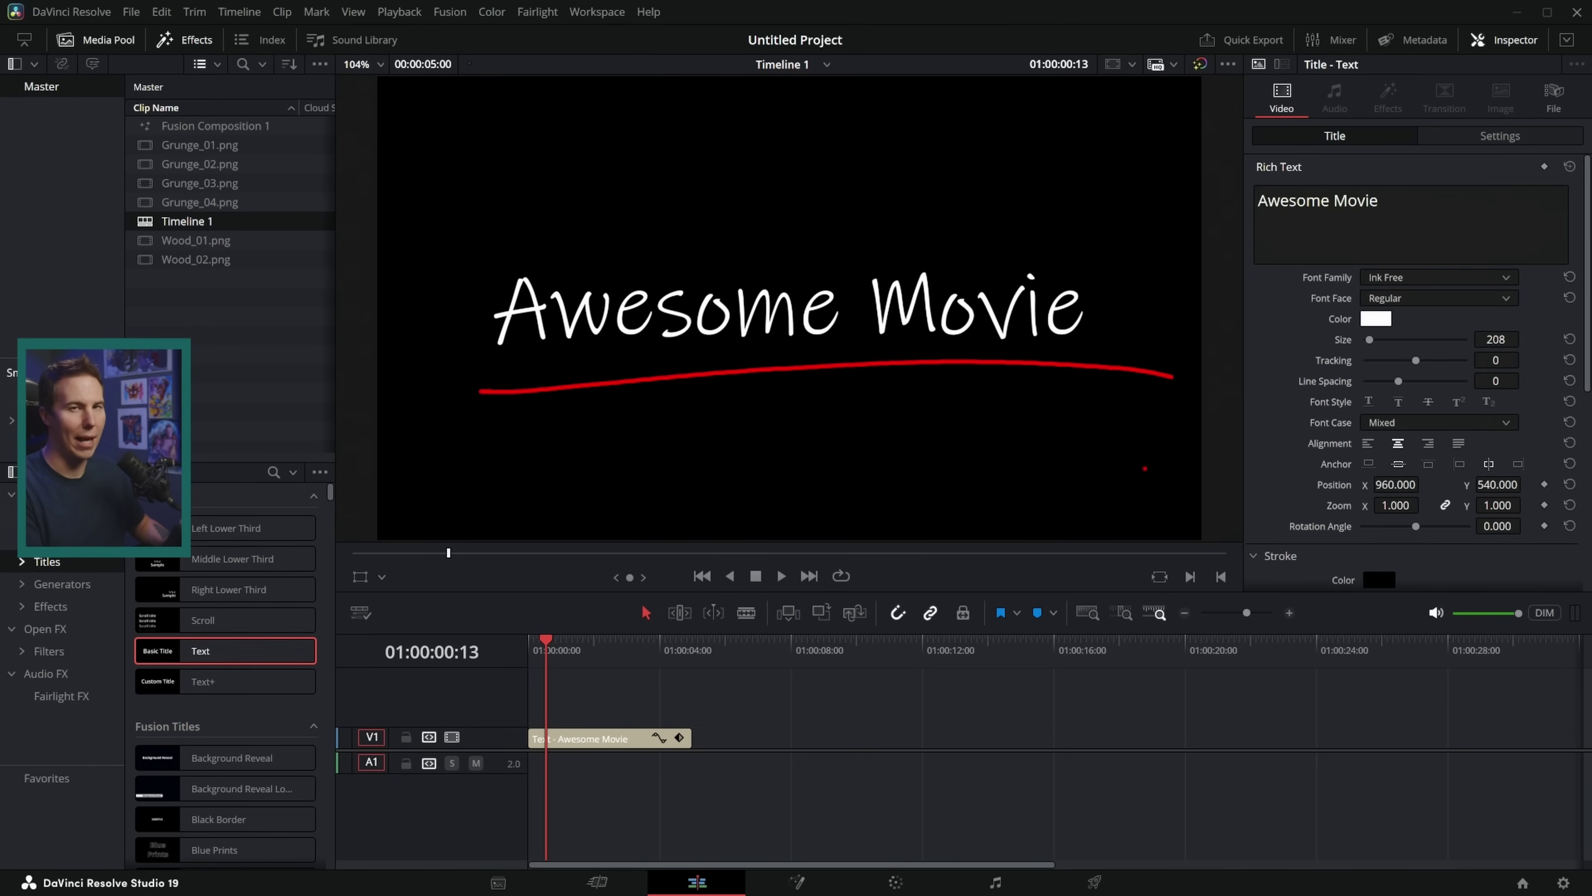
key(Escape)
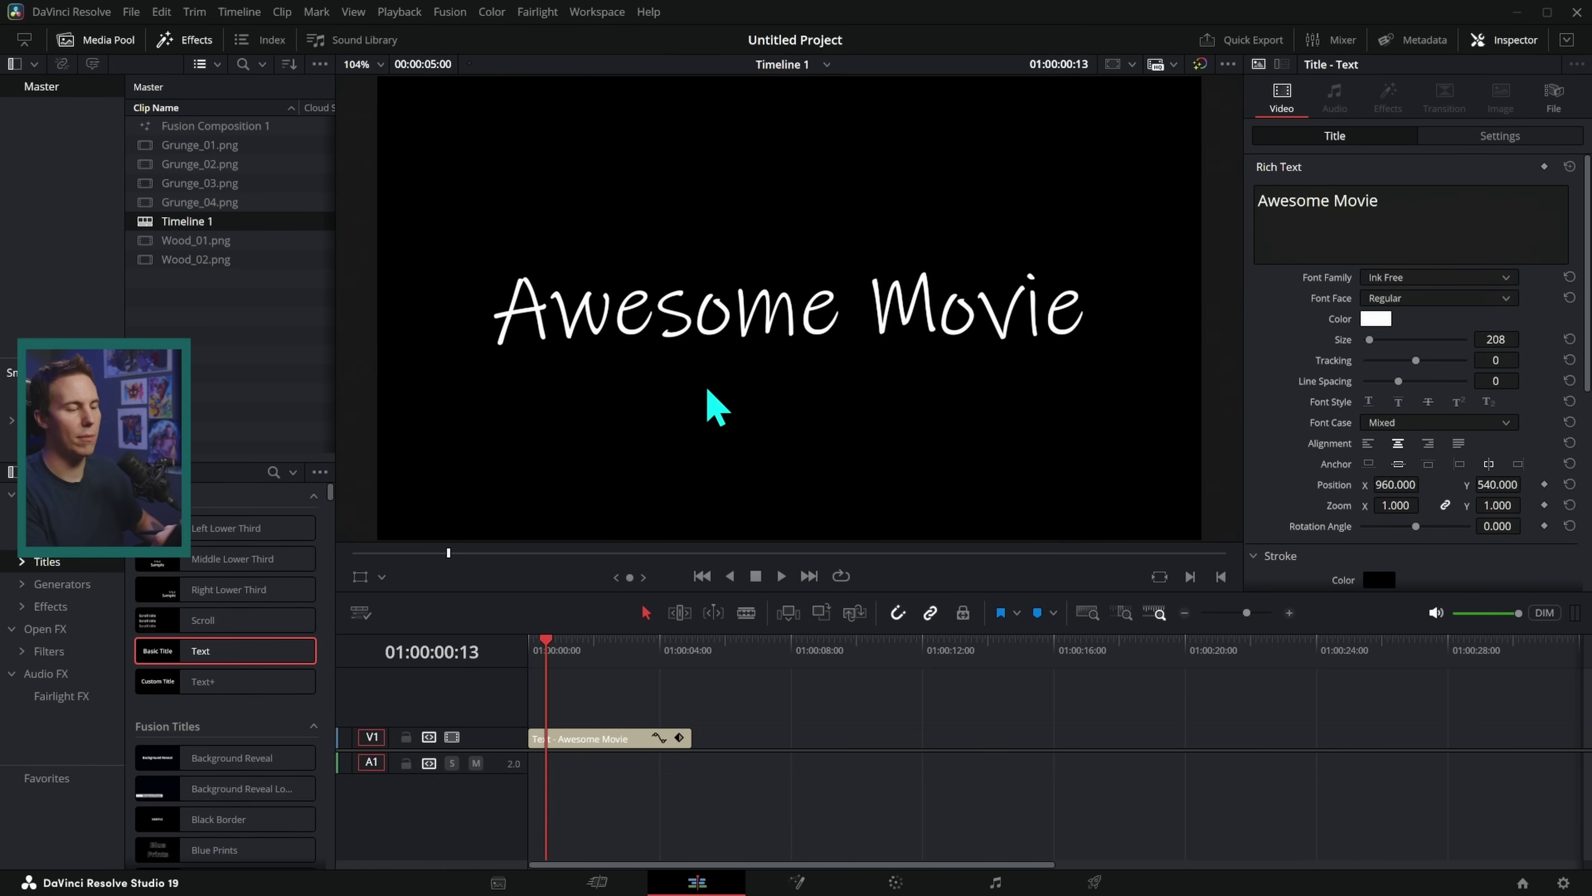
Try the Rockstar and Source Serif Pro Light fonts on the title, then revert to Sylfaen.
drag(527, 359, 1107, 342)
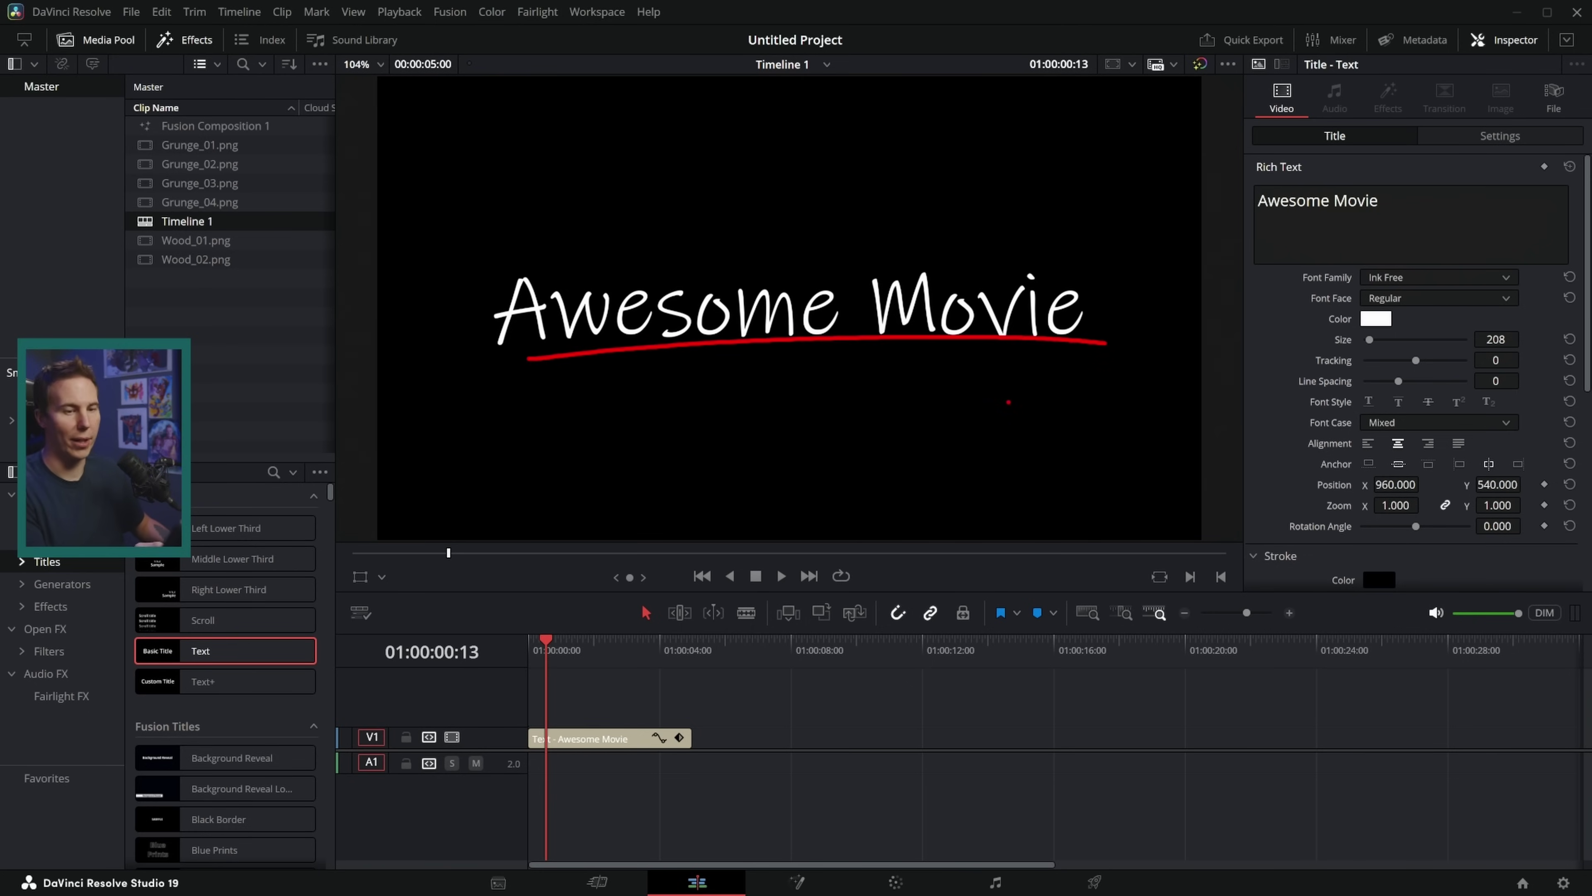
click(1439, 276)
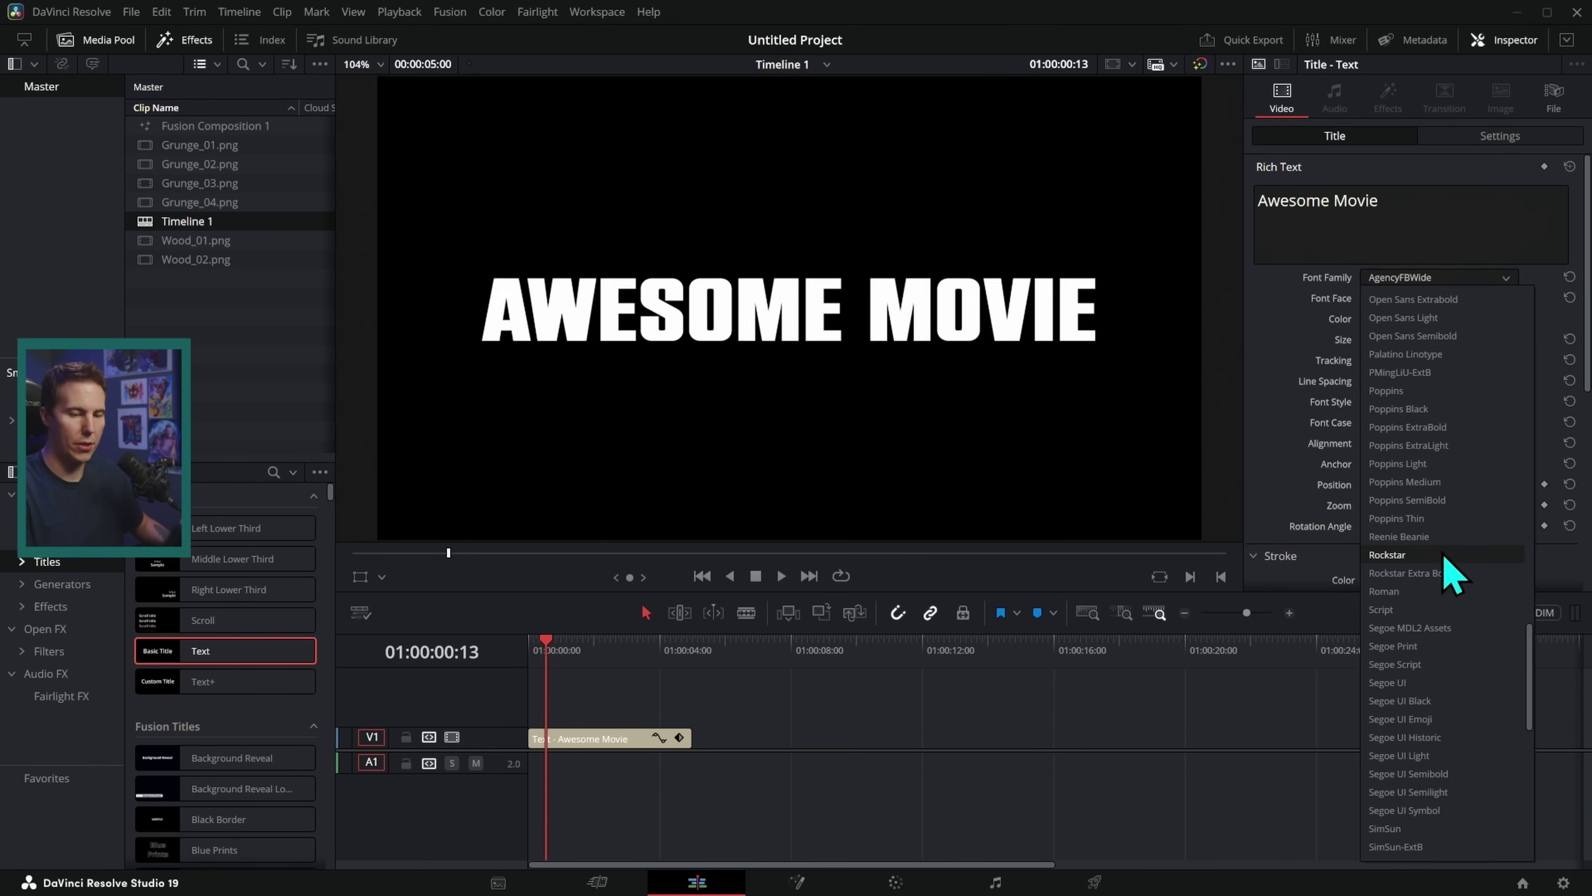
click(1453, 569)
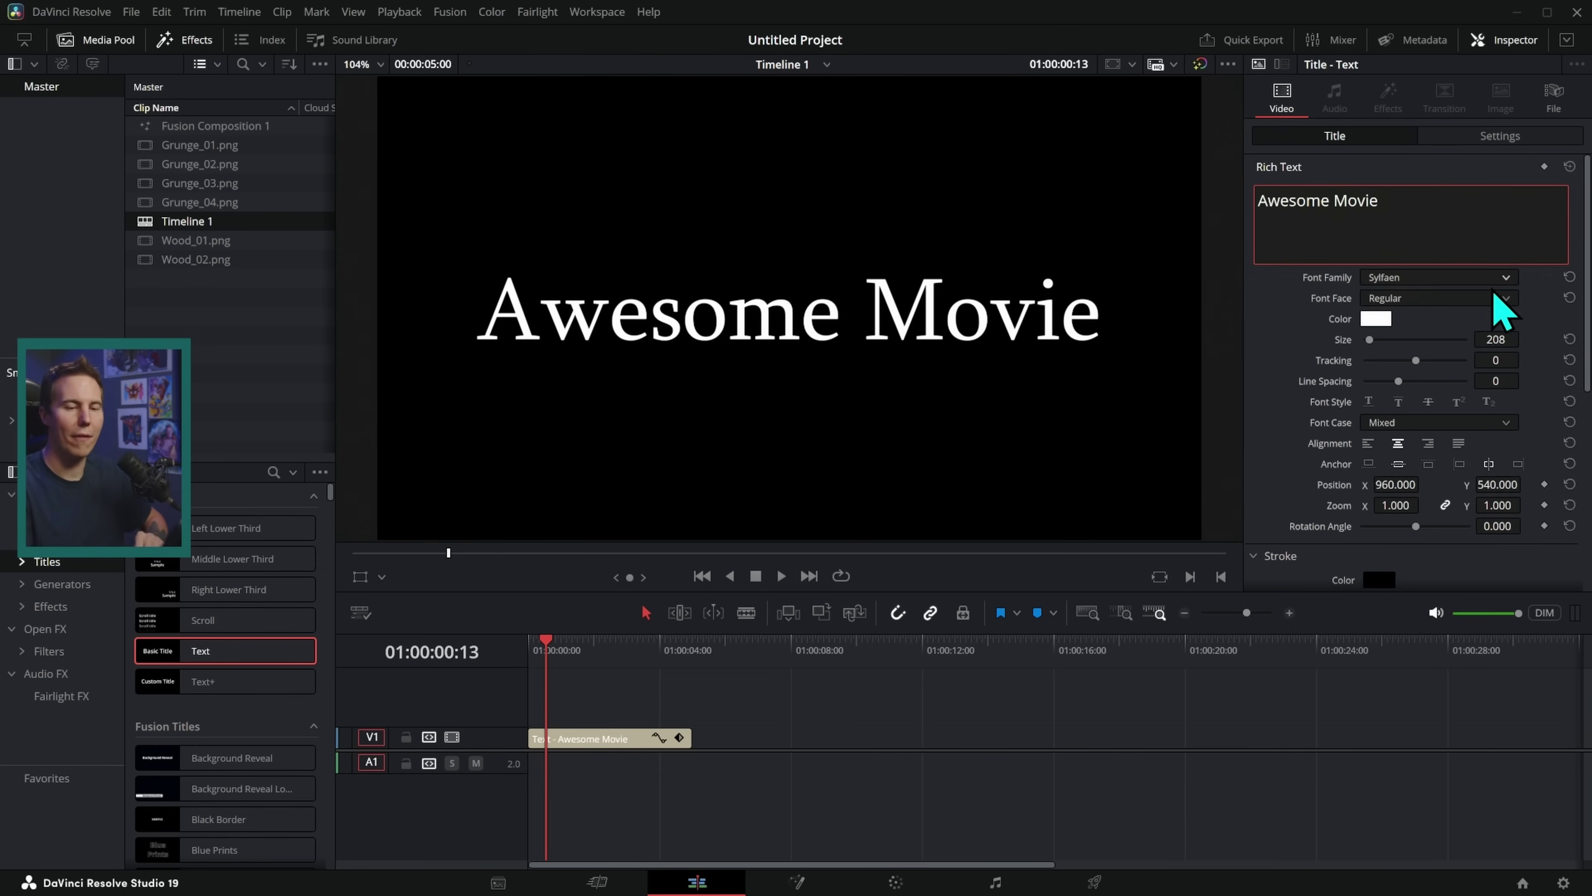
click(1511, 280)
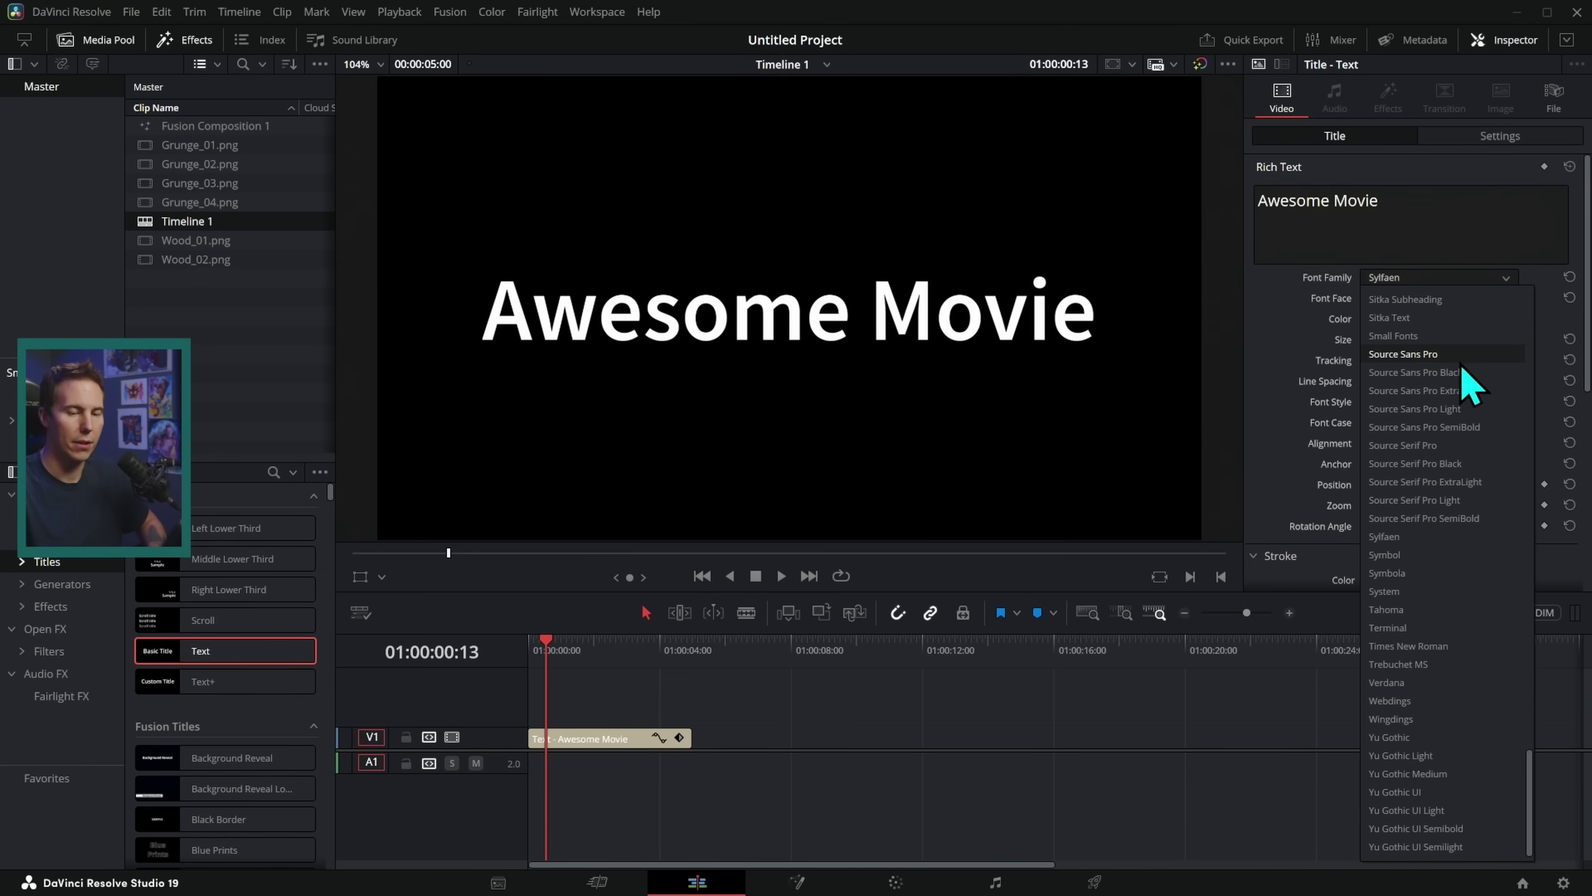
click(1442, 500)
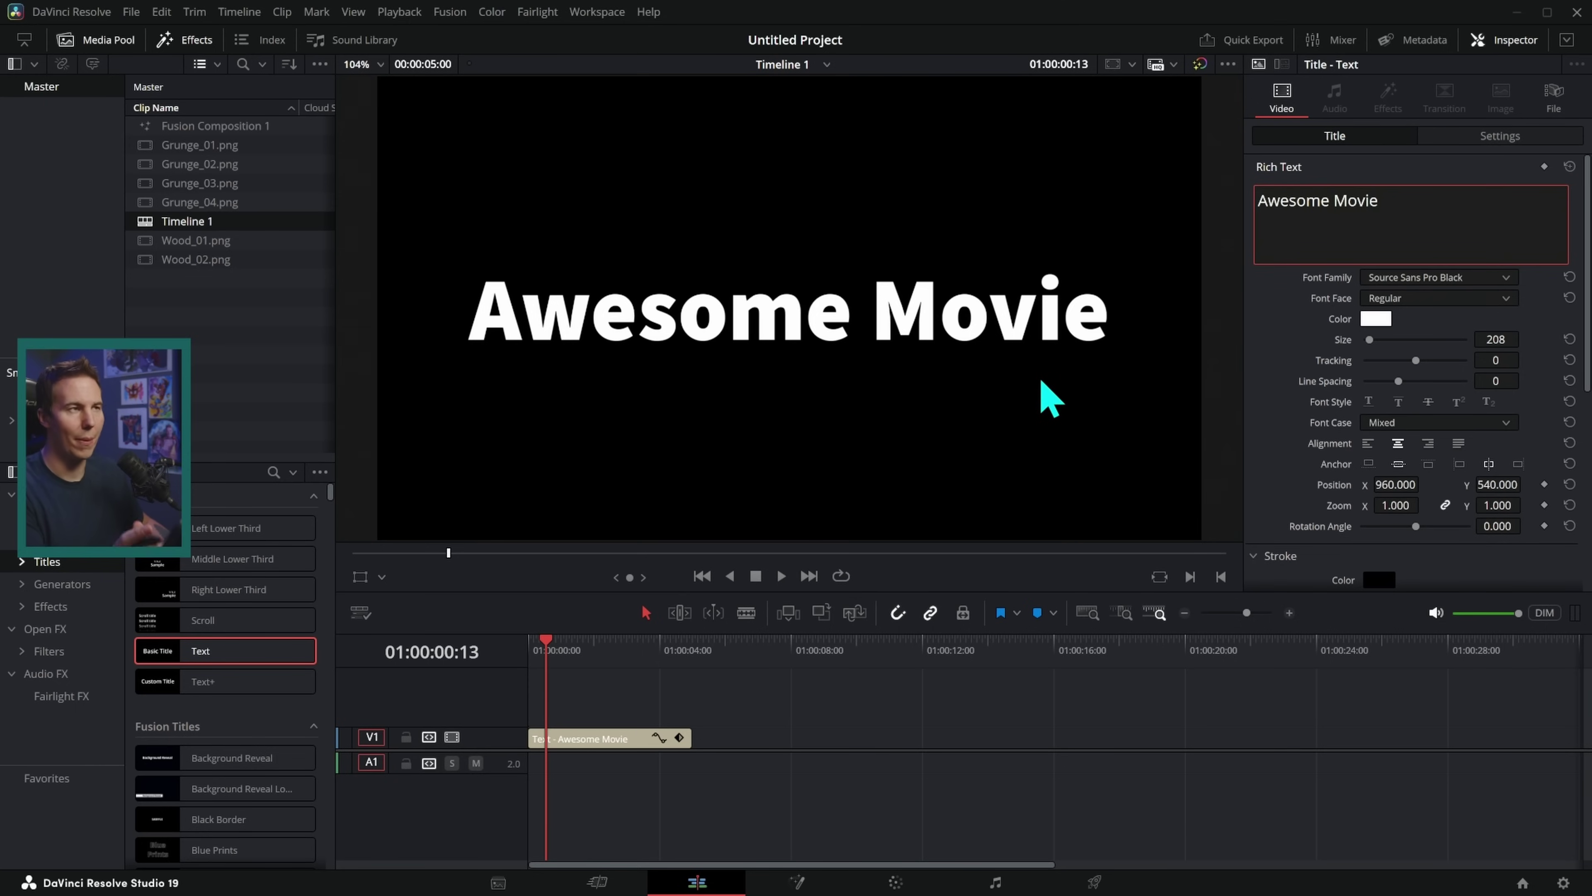
key(Down)
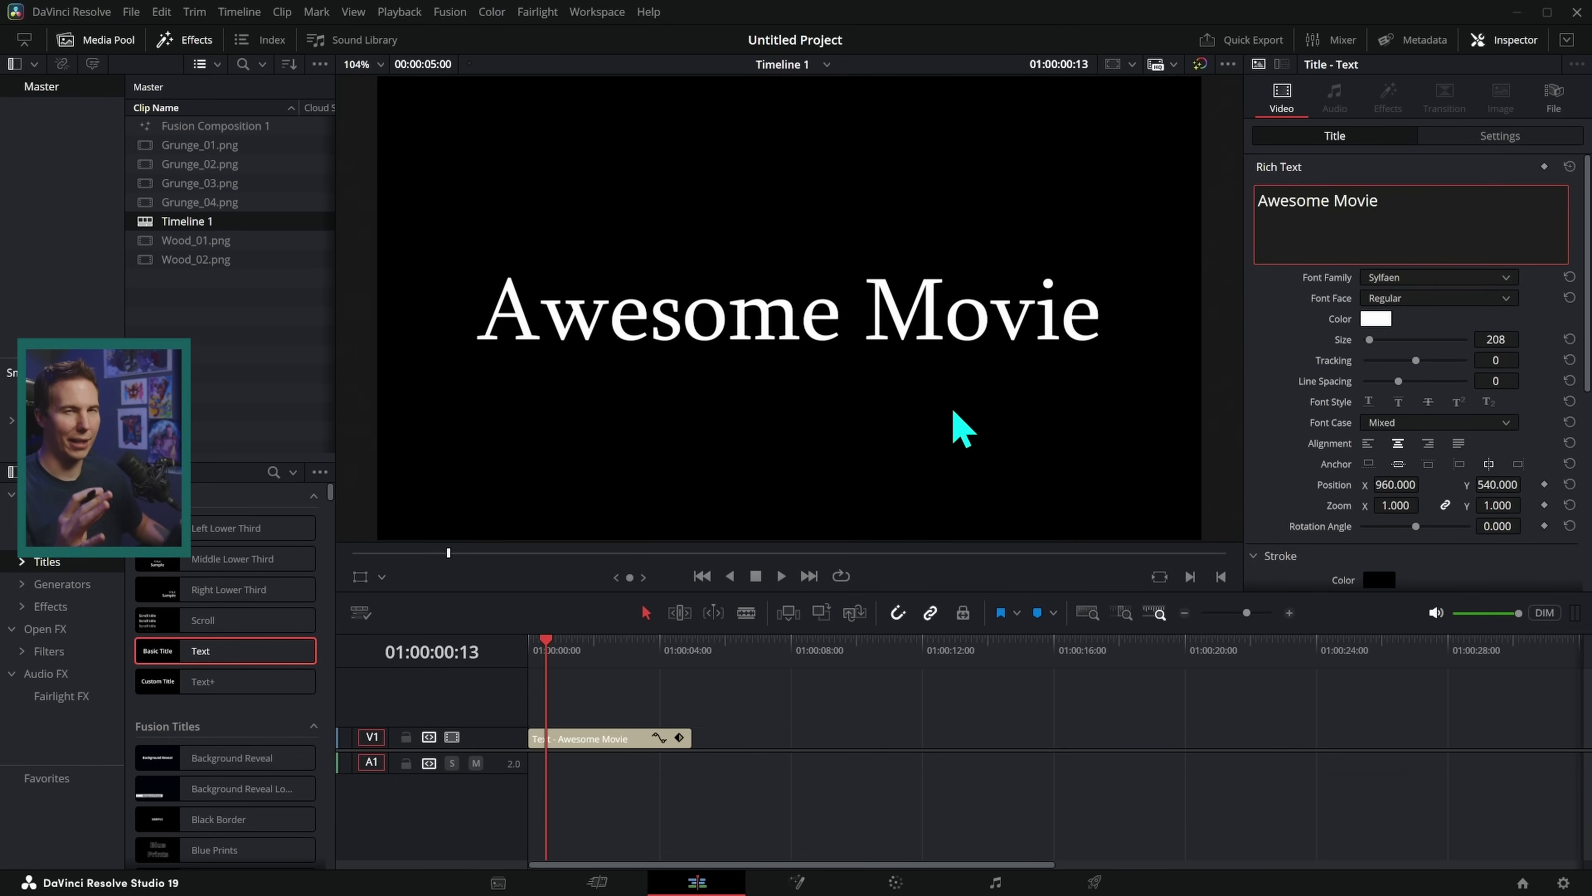
Switch the title font to Poppins with the Black font face, then stop editing the text.
click(1436, 277)
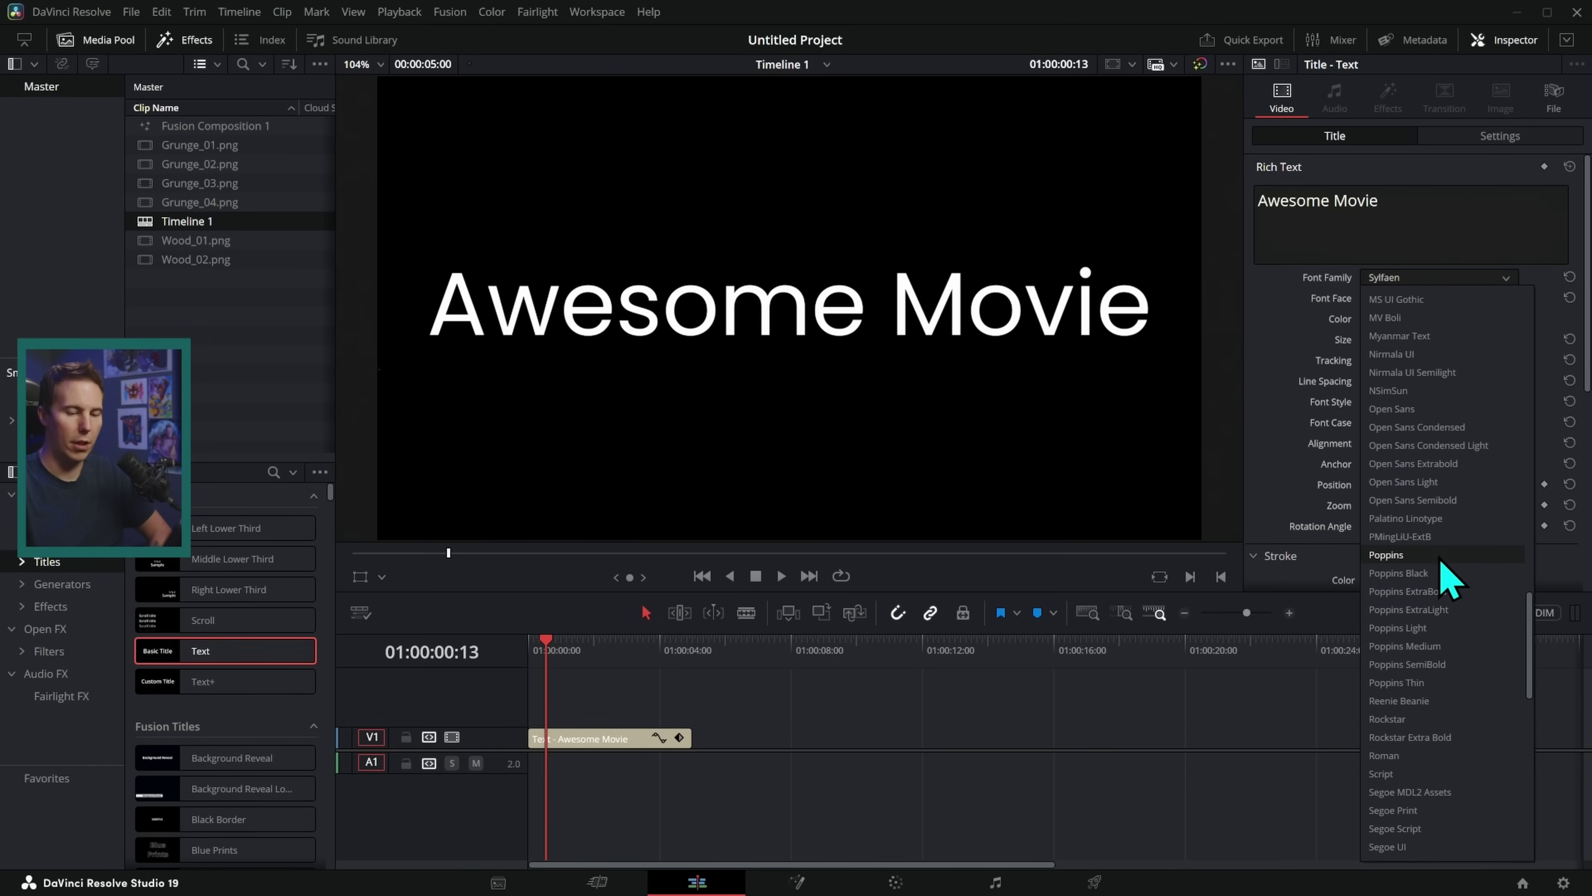
click(1401, 556)
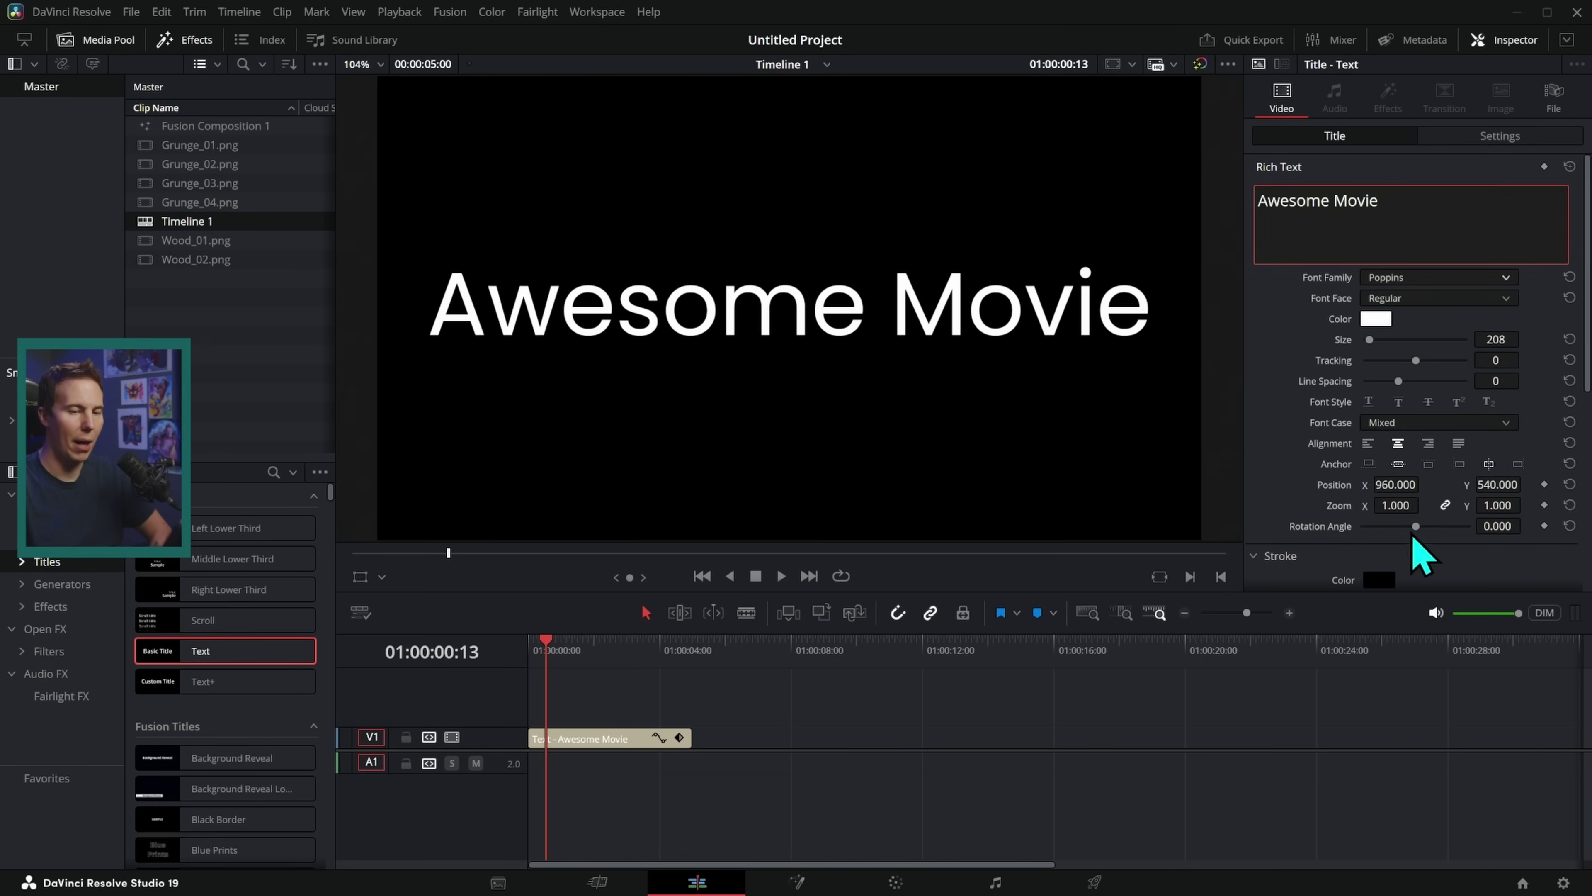
click(1504, 298)
click(1454, 396)
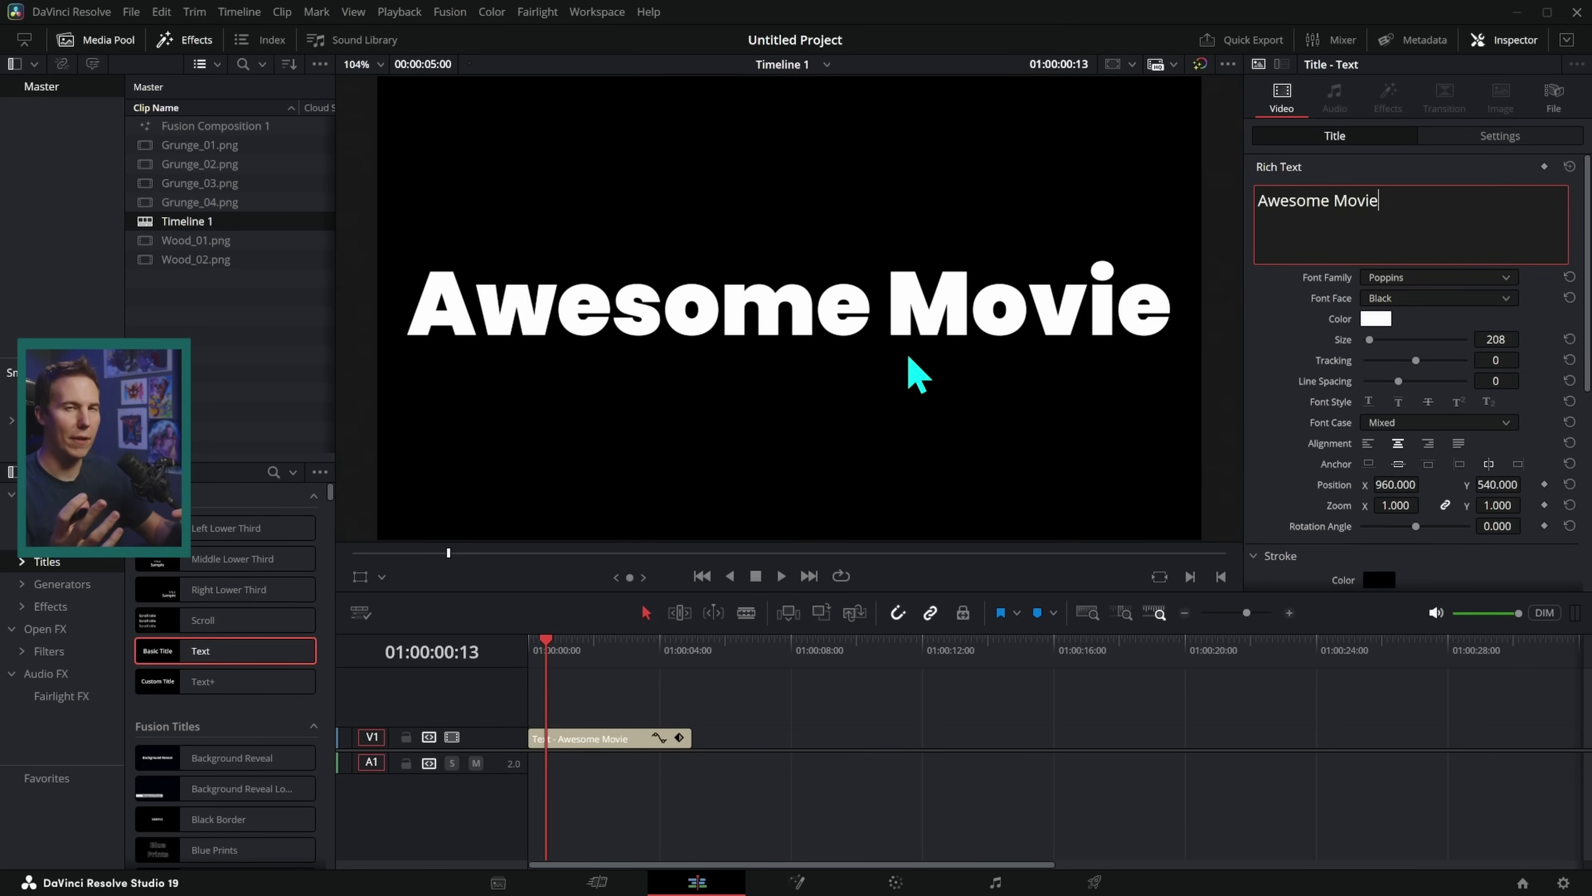
click(1066, 690)
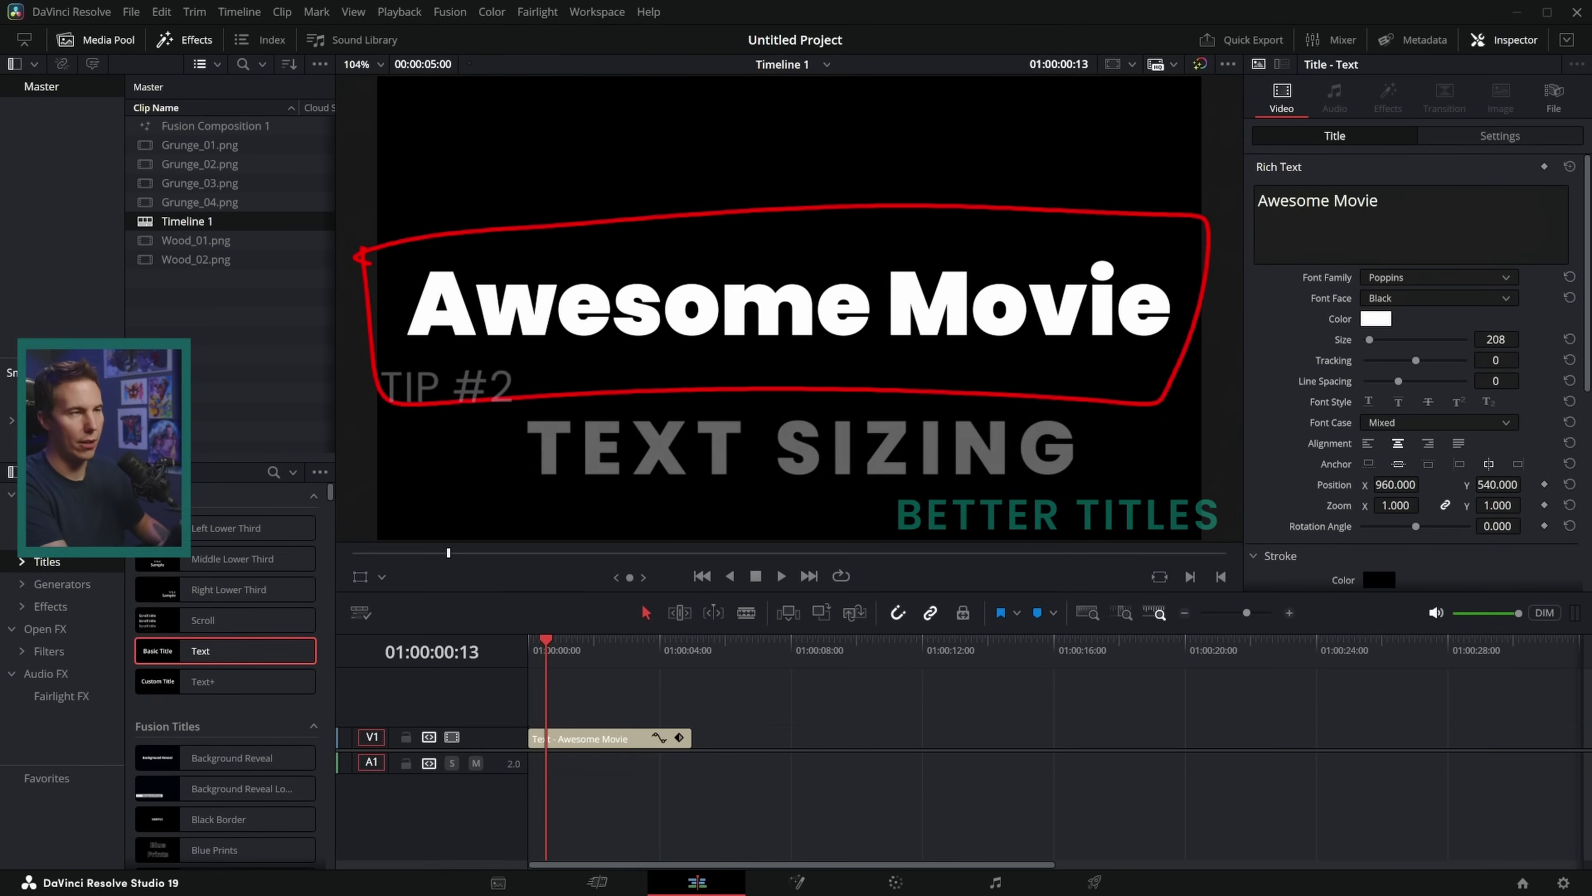
Scrub the title Size down and back, set the viewer zoom to 100%, and enter Size 100.
scroll(743, 446, down, 2)
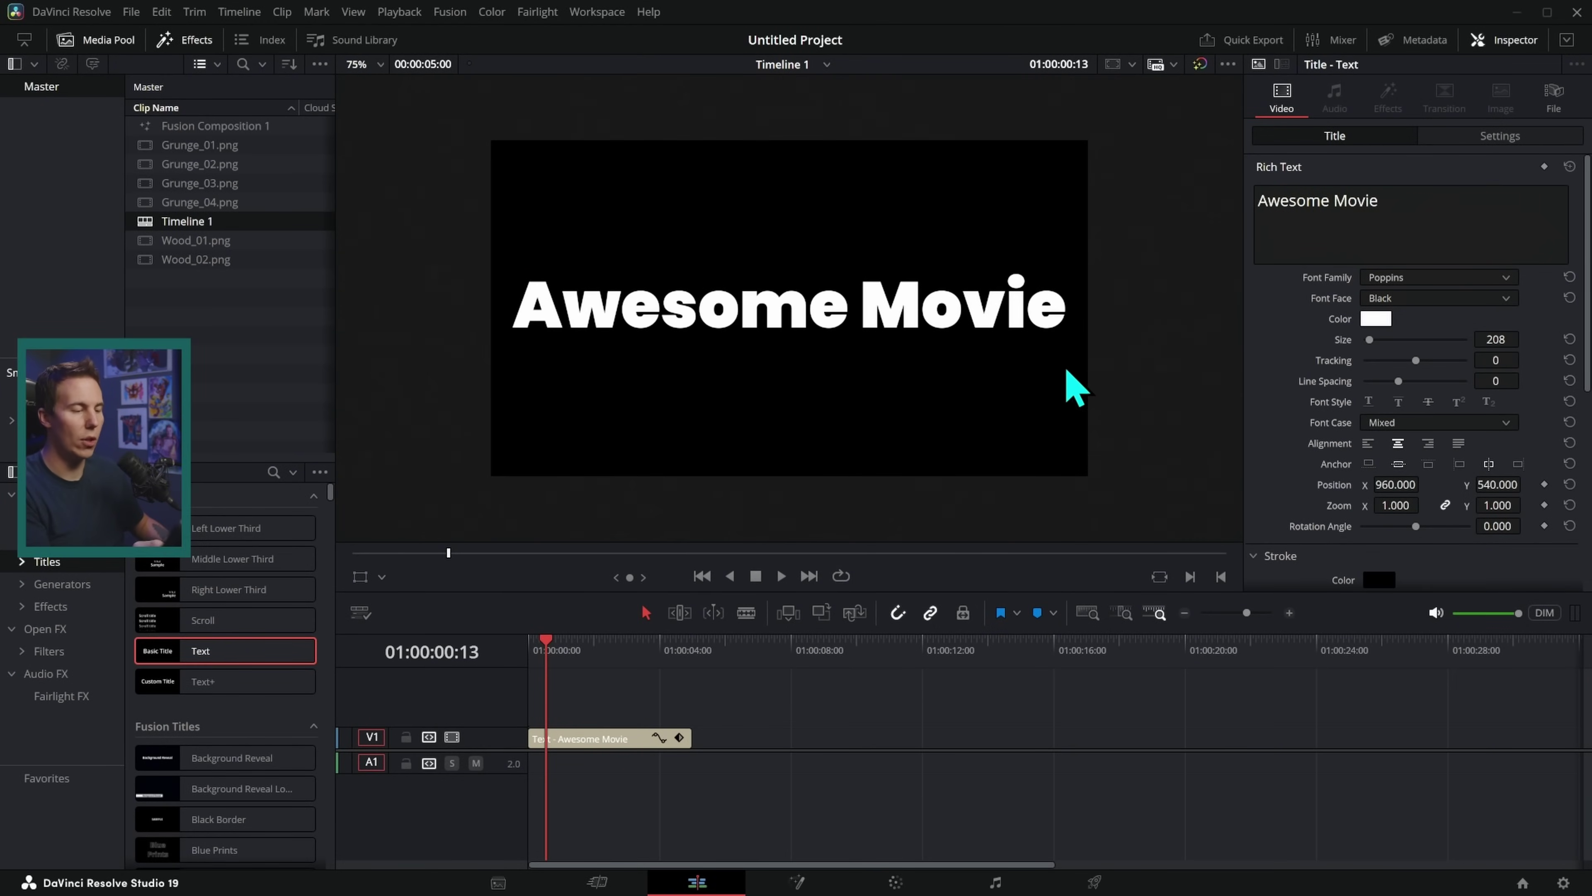
drag(1495, 340, 1382, 339)
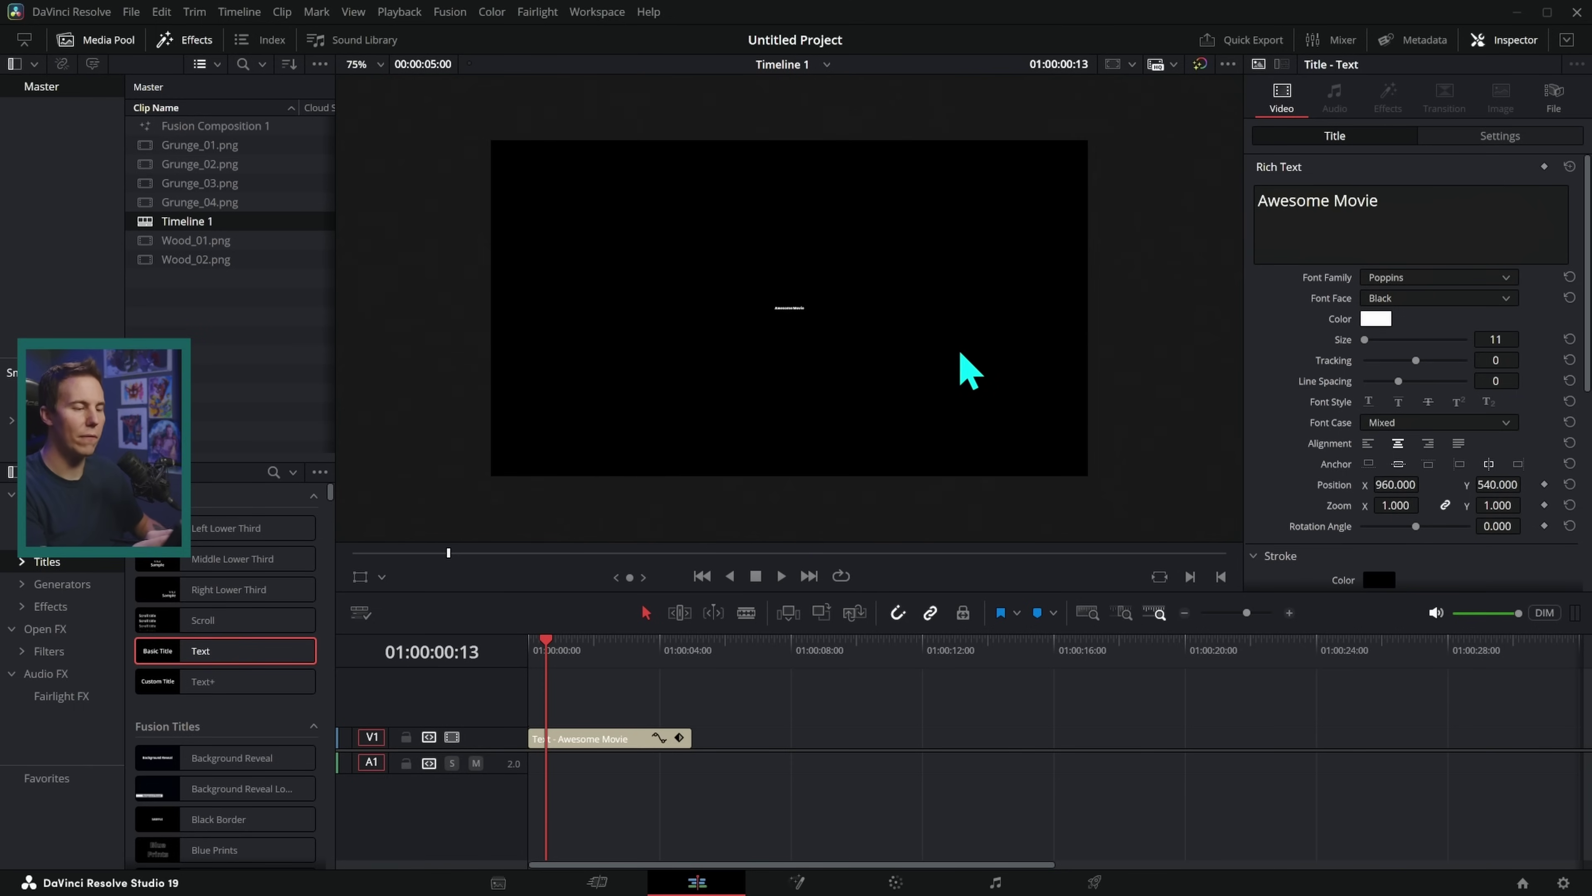
drag(765, 314, 825, 312)
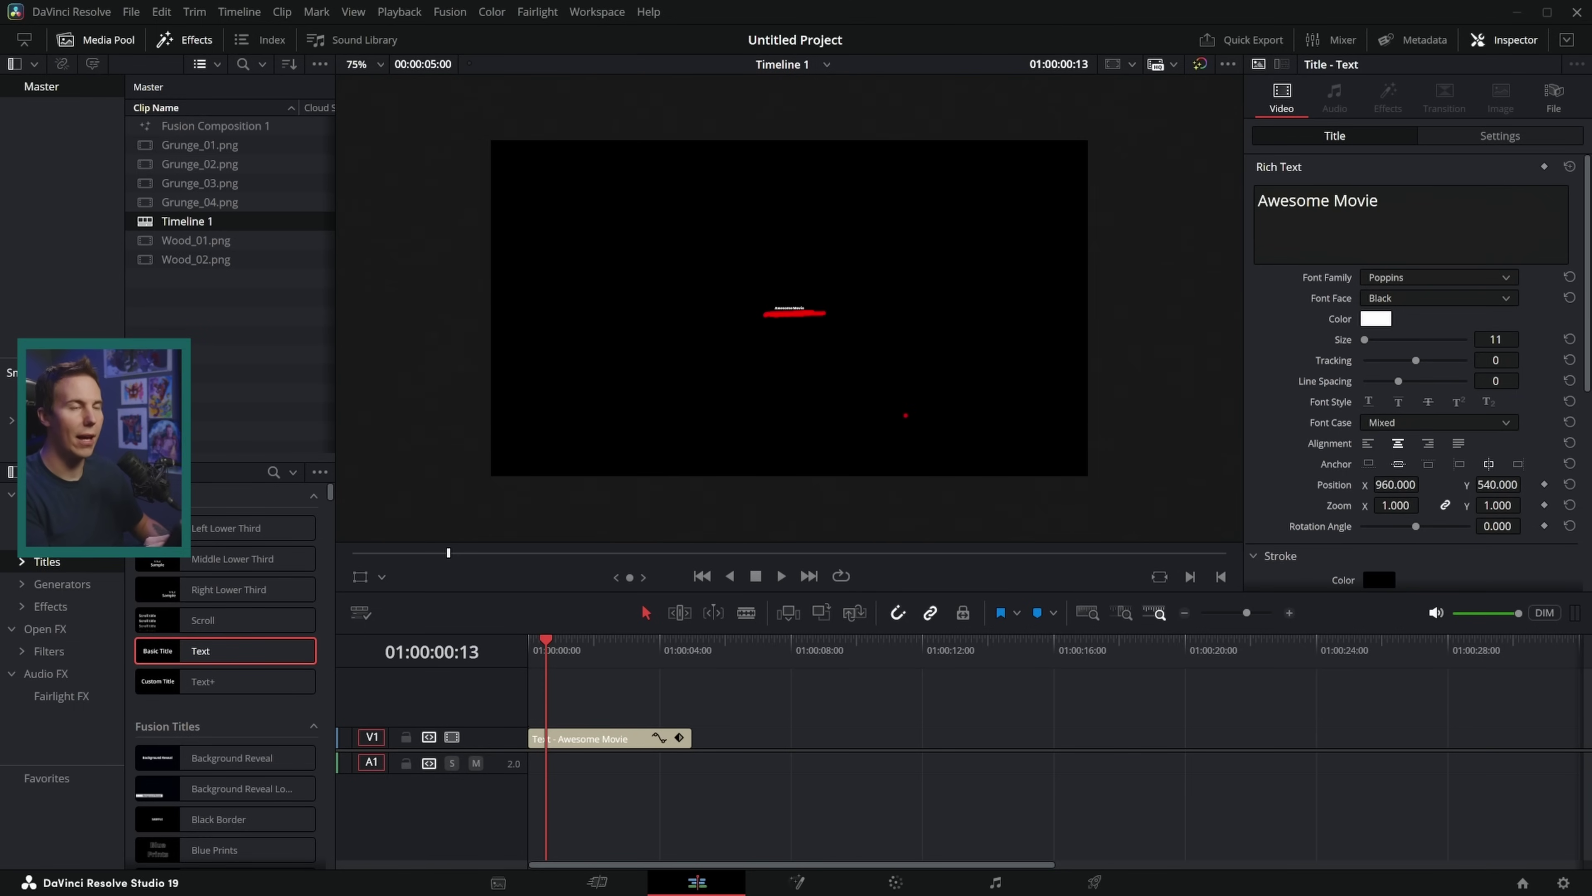
key(Escape)
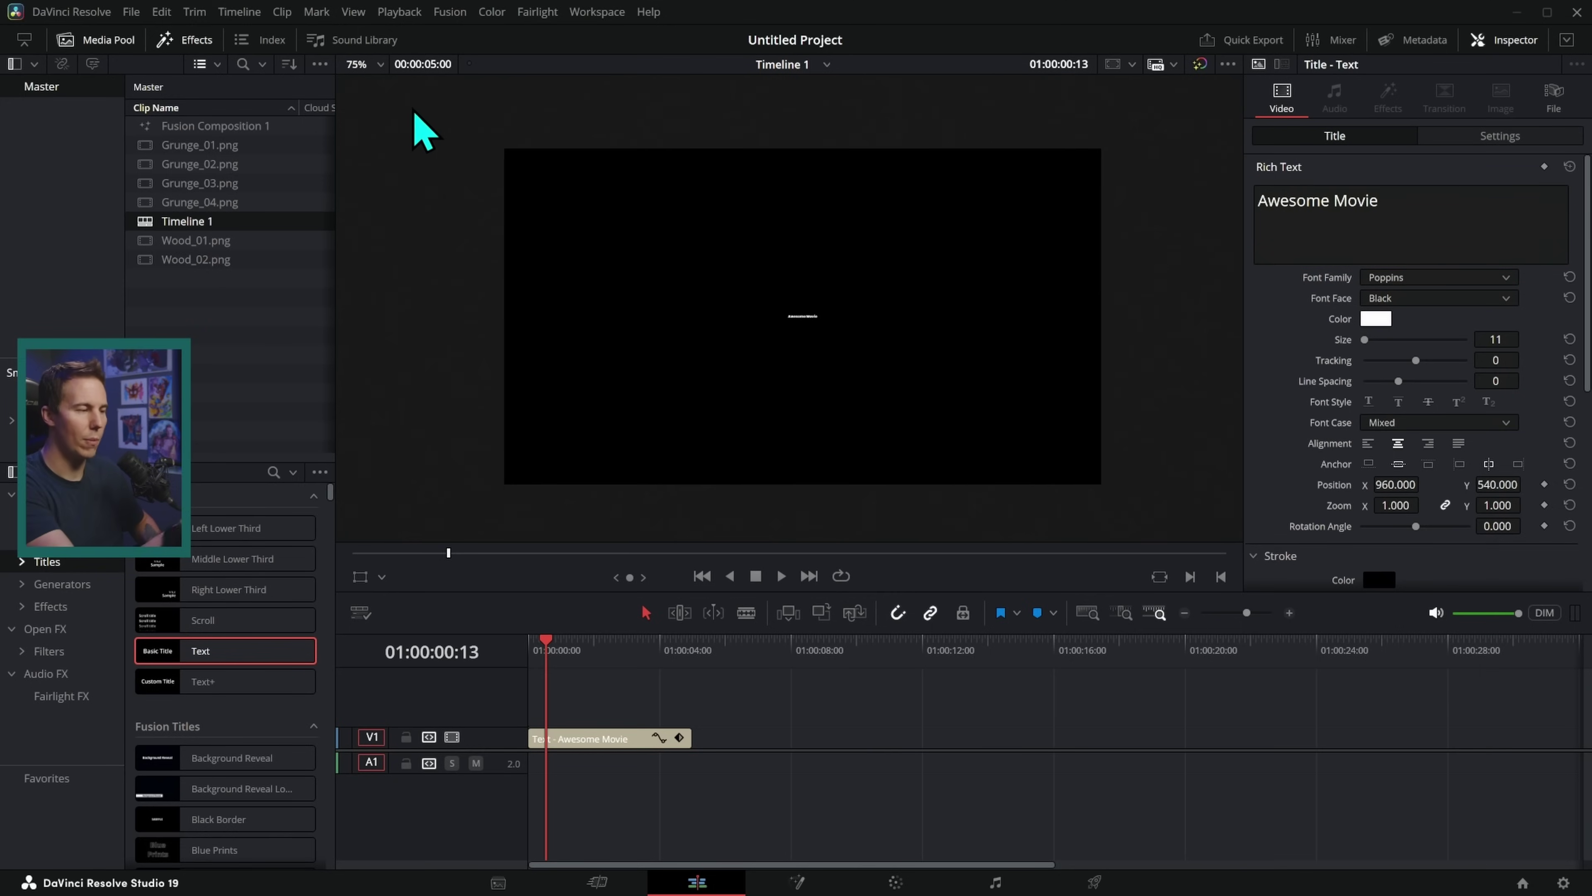
click(376, 64)
click(399, 193)
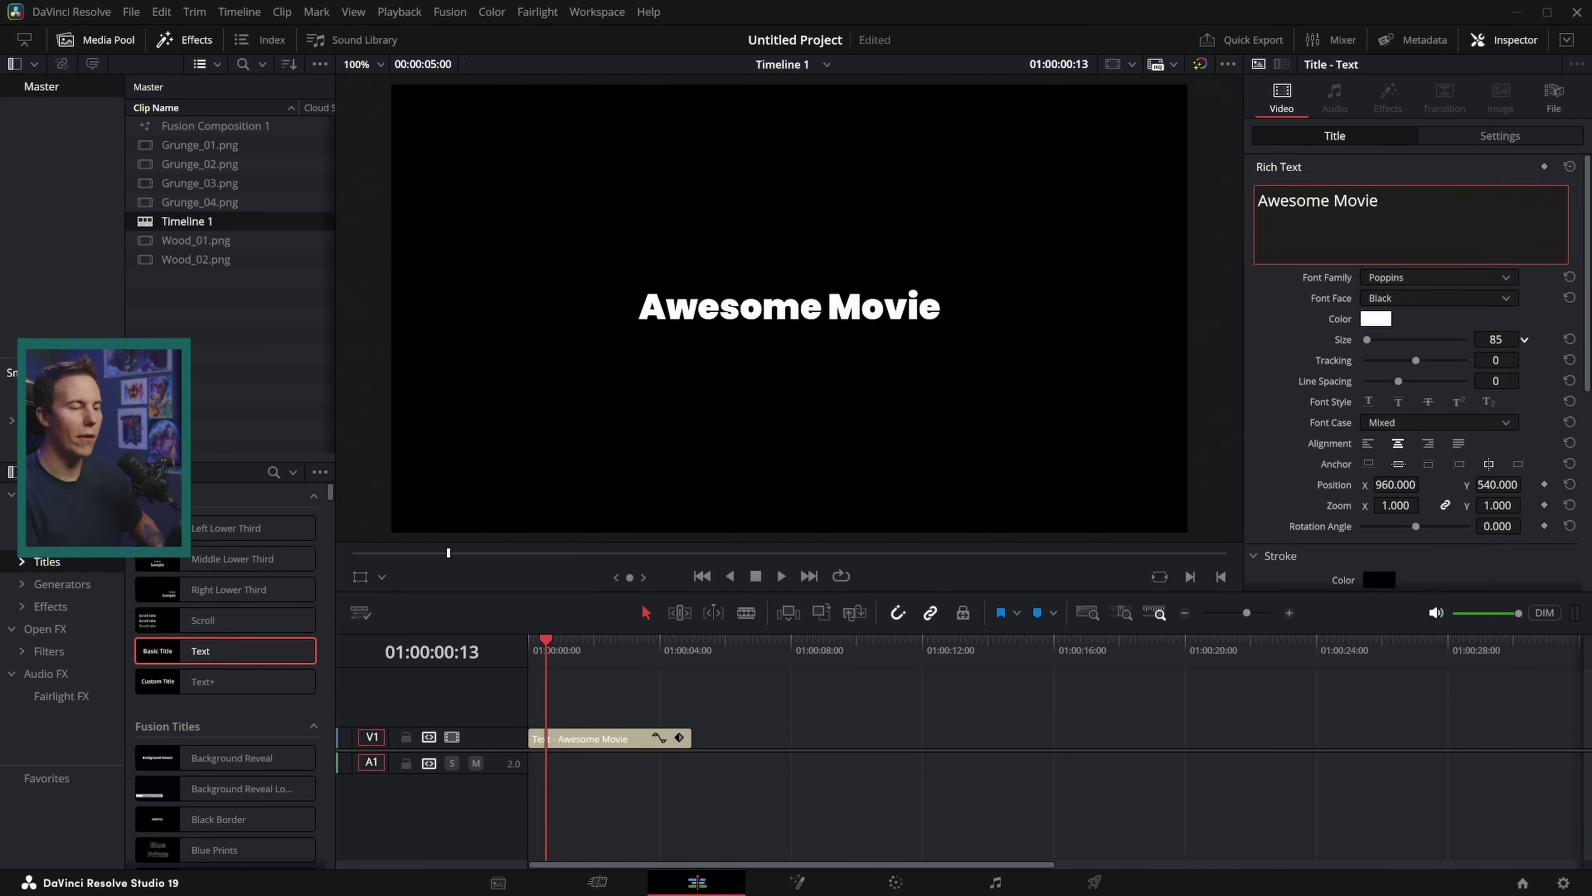
drag(1496, 340, 1470, 420)
drag(1493, 354, 1494, 353)
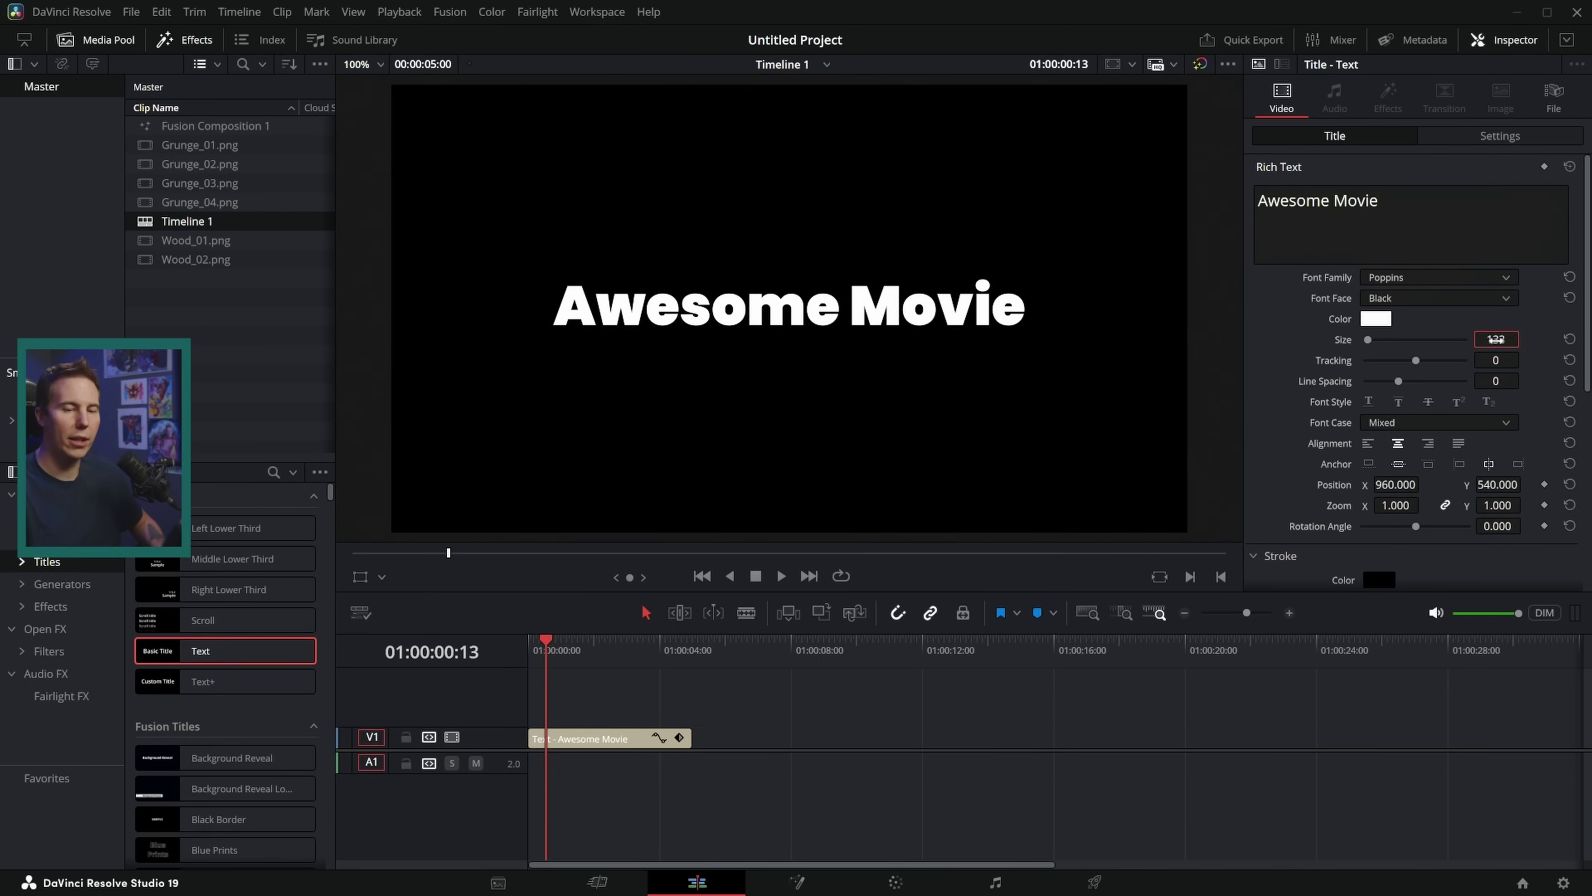
text(100)
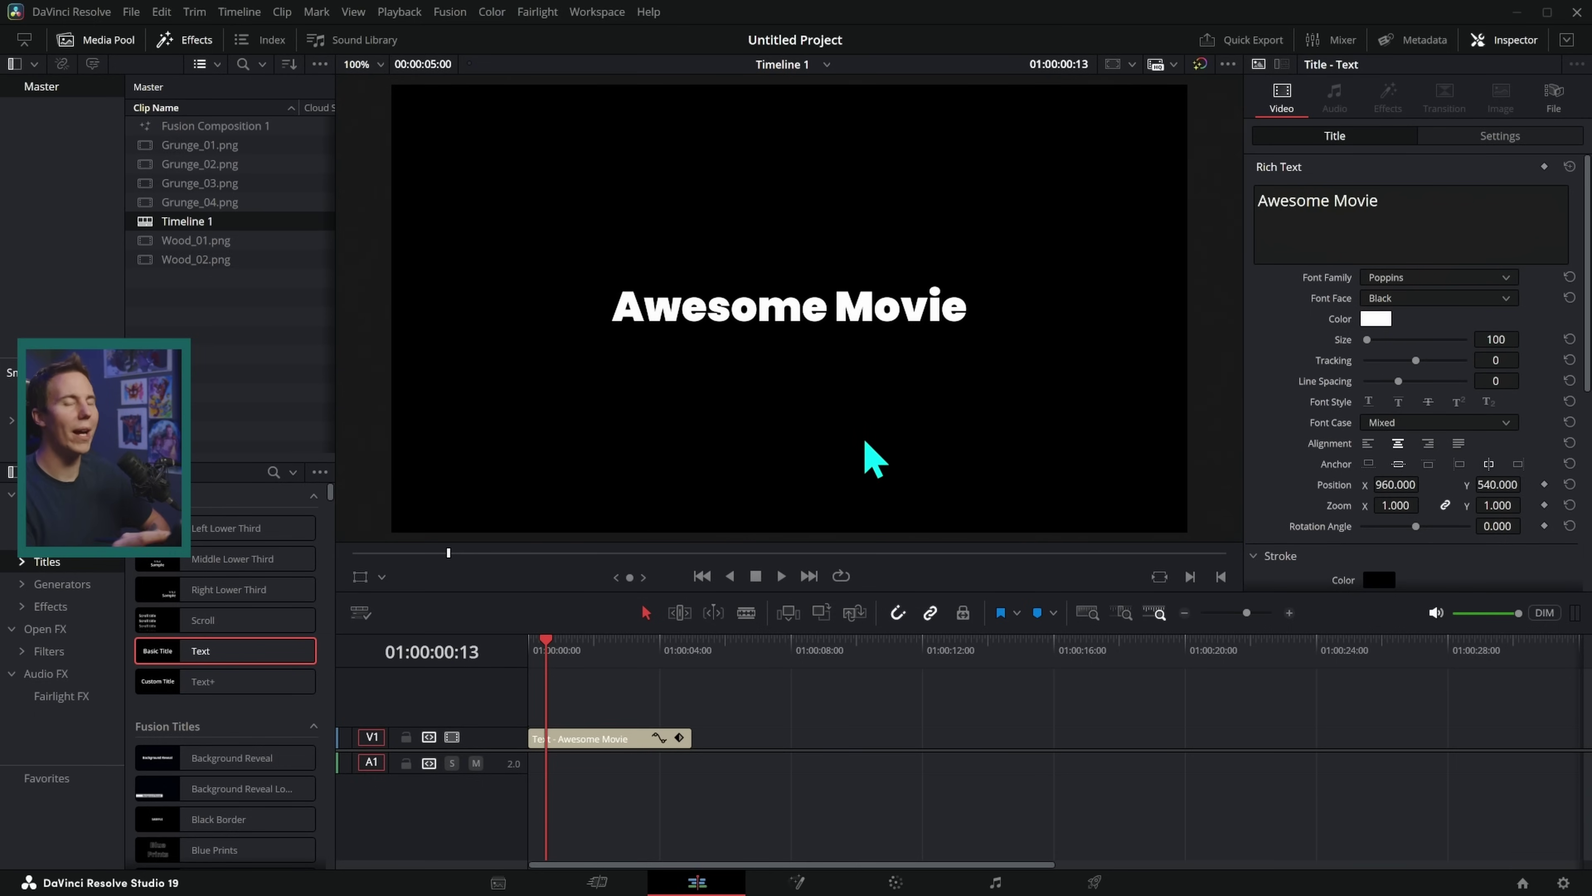
Retype the title as 'AWESOME MOVIE', widen its letter spacing, and reduce Size from 100 to 86.
drag(1378, 201, 1267, 200)
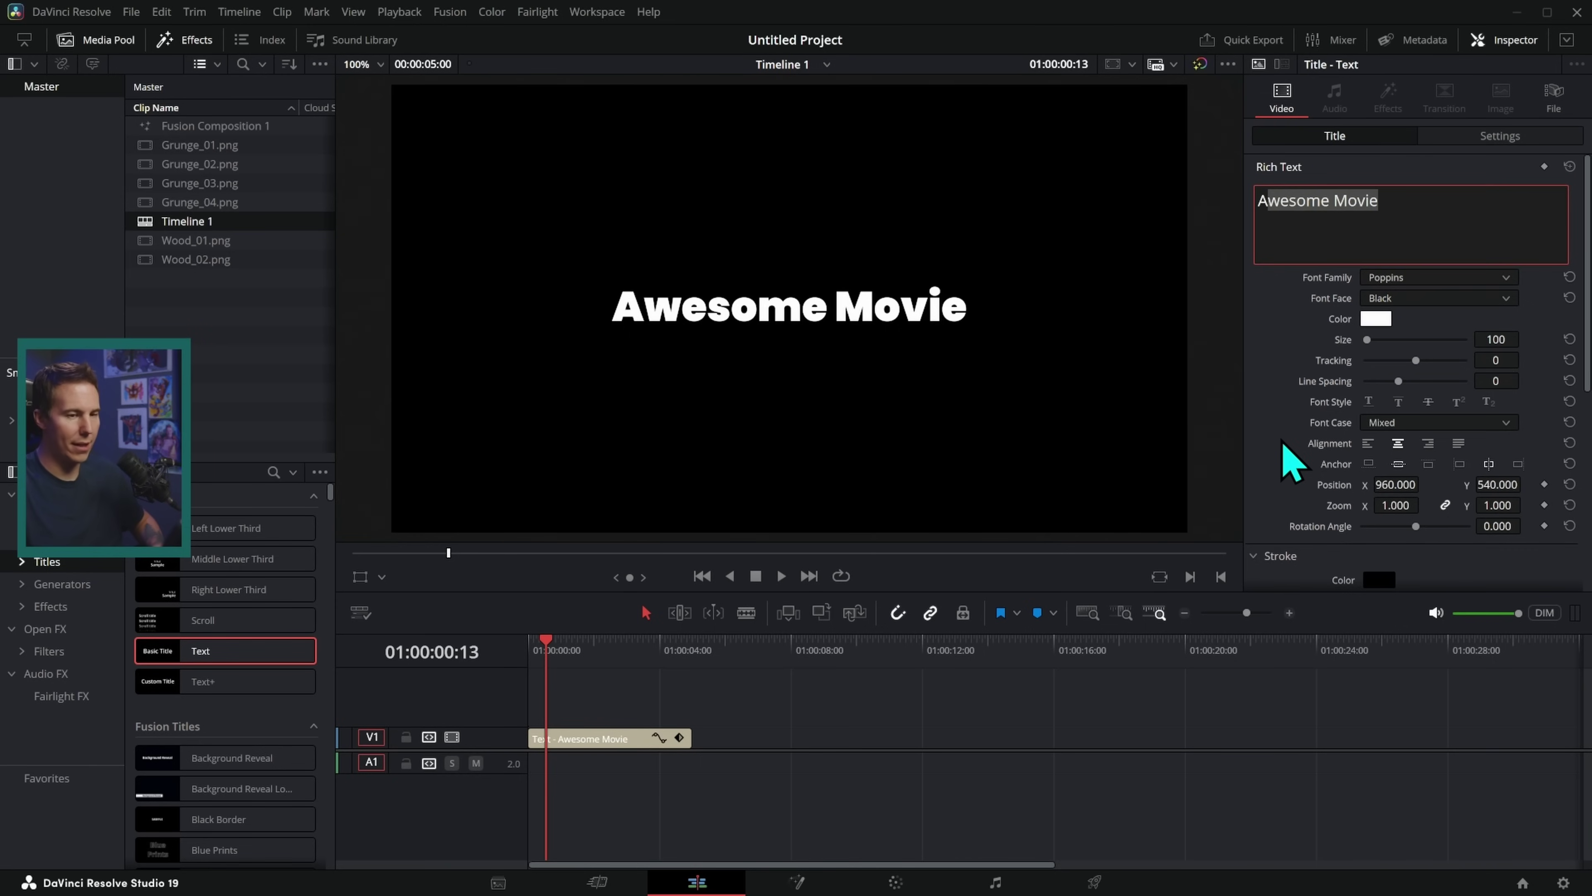
text(AWESOME MOVIE)
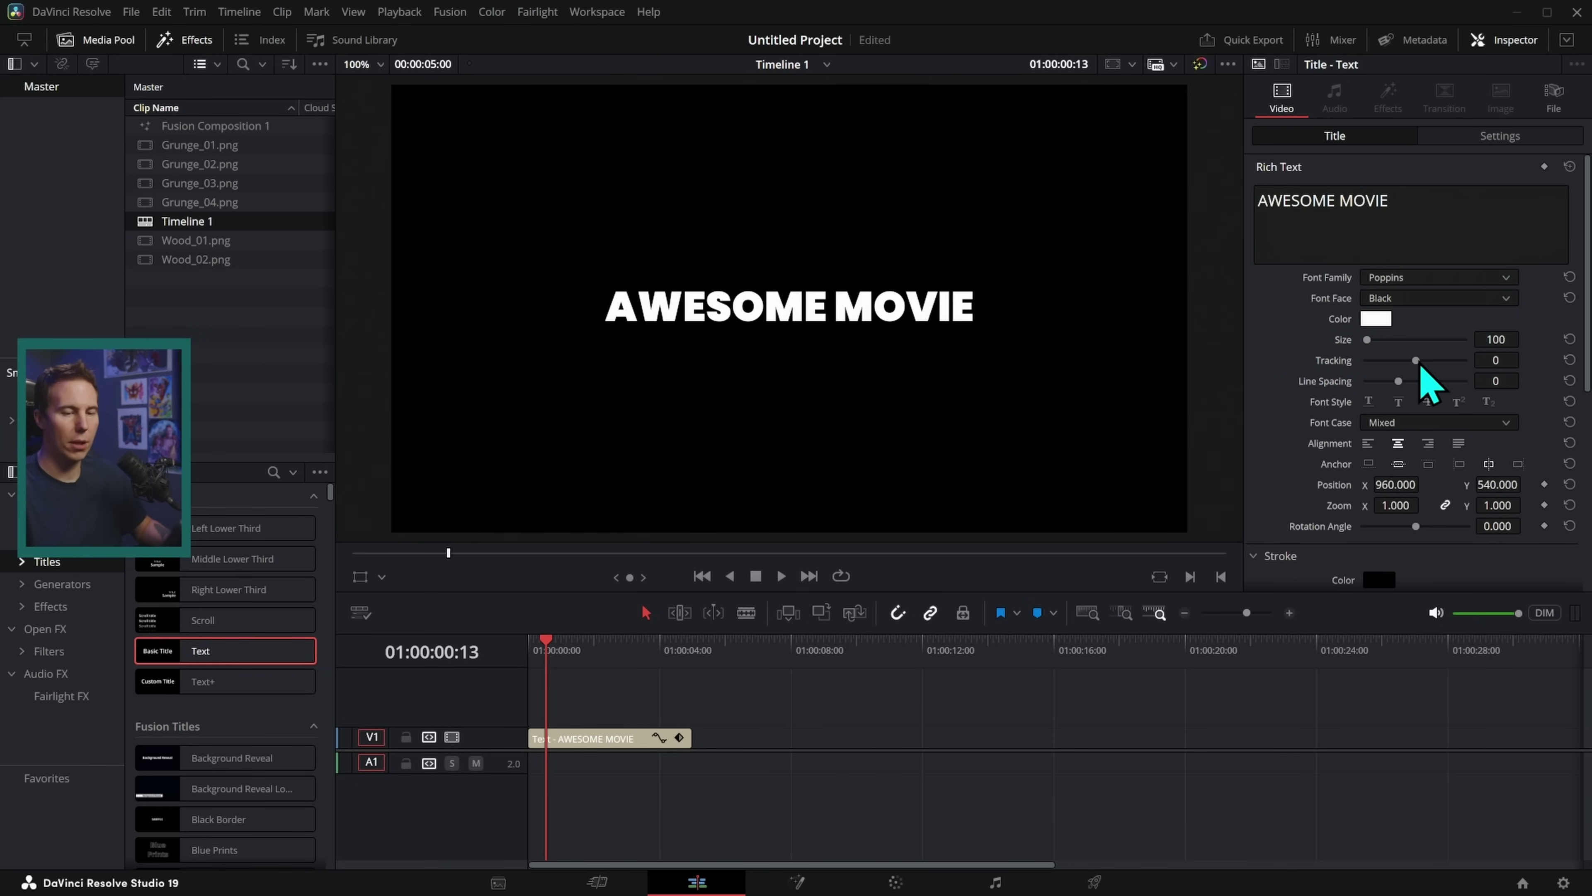
drag(1419, 362, 1528, 360)
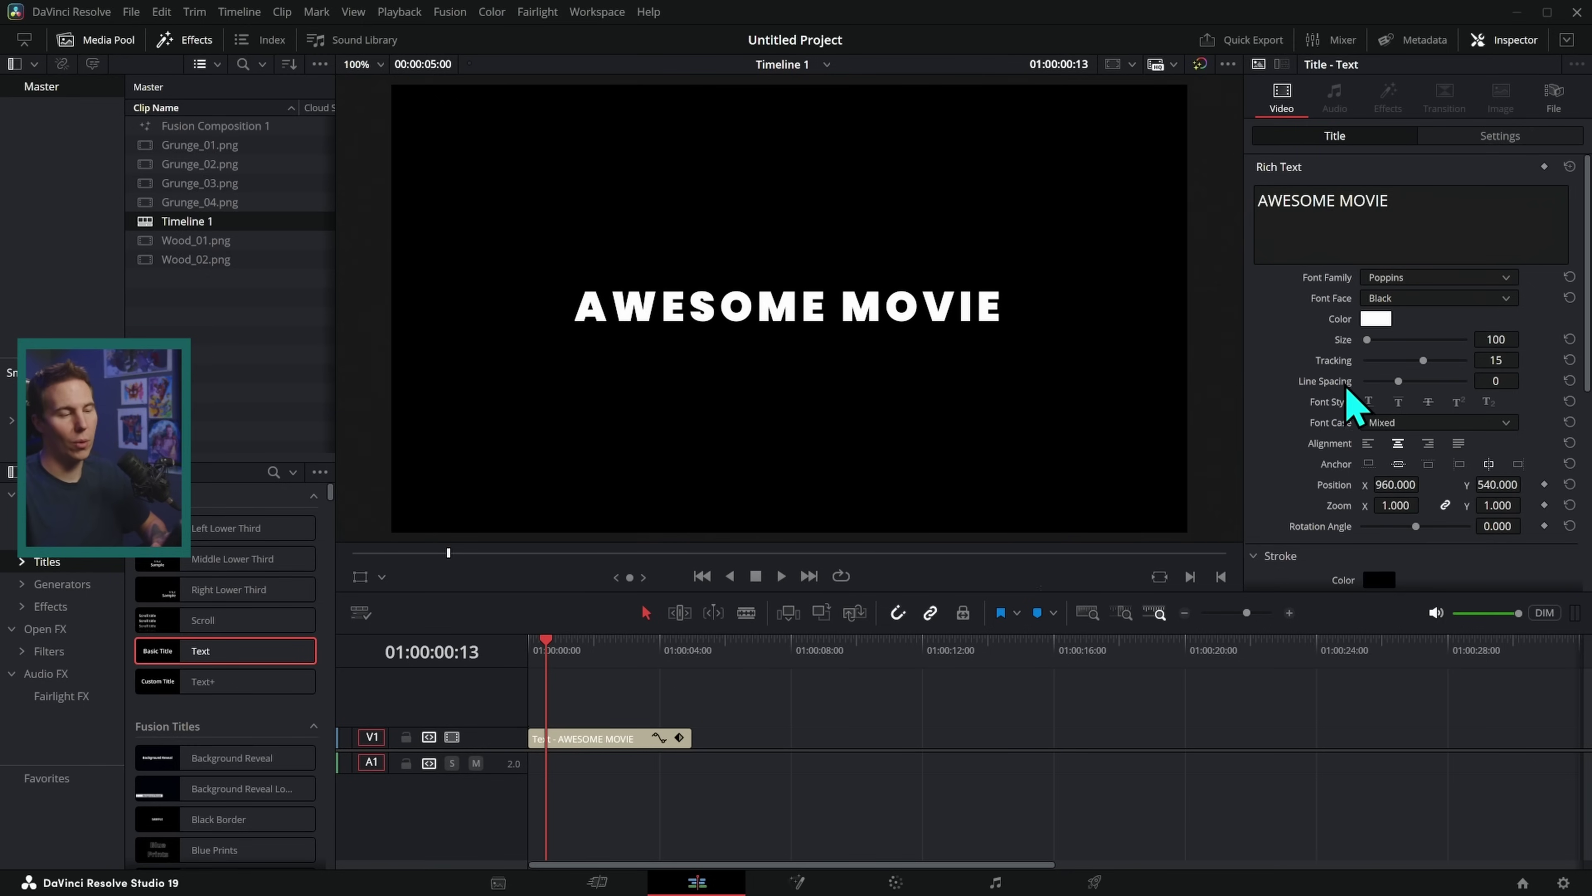
drag(1495, 339, 1476, 342)
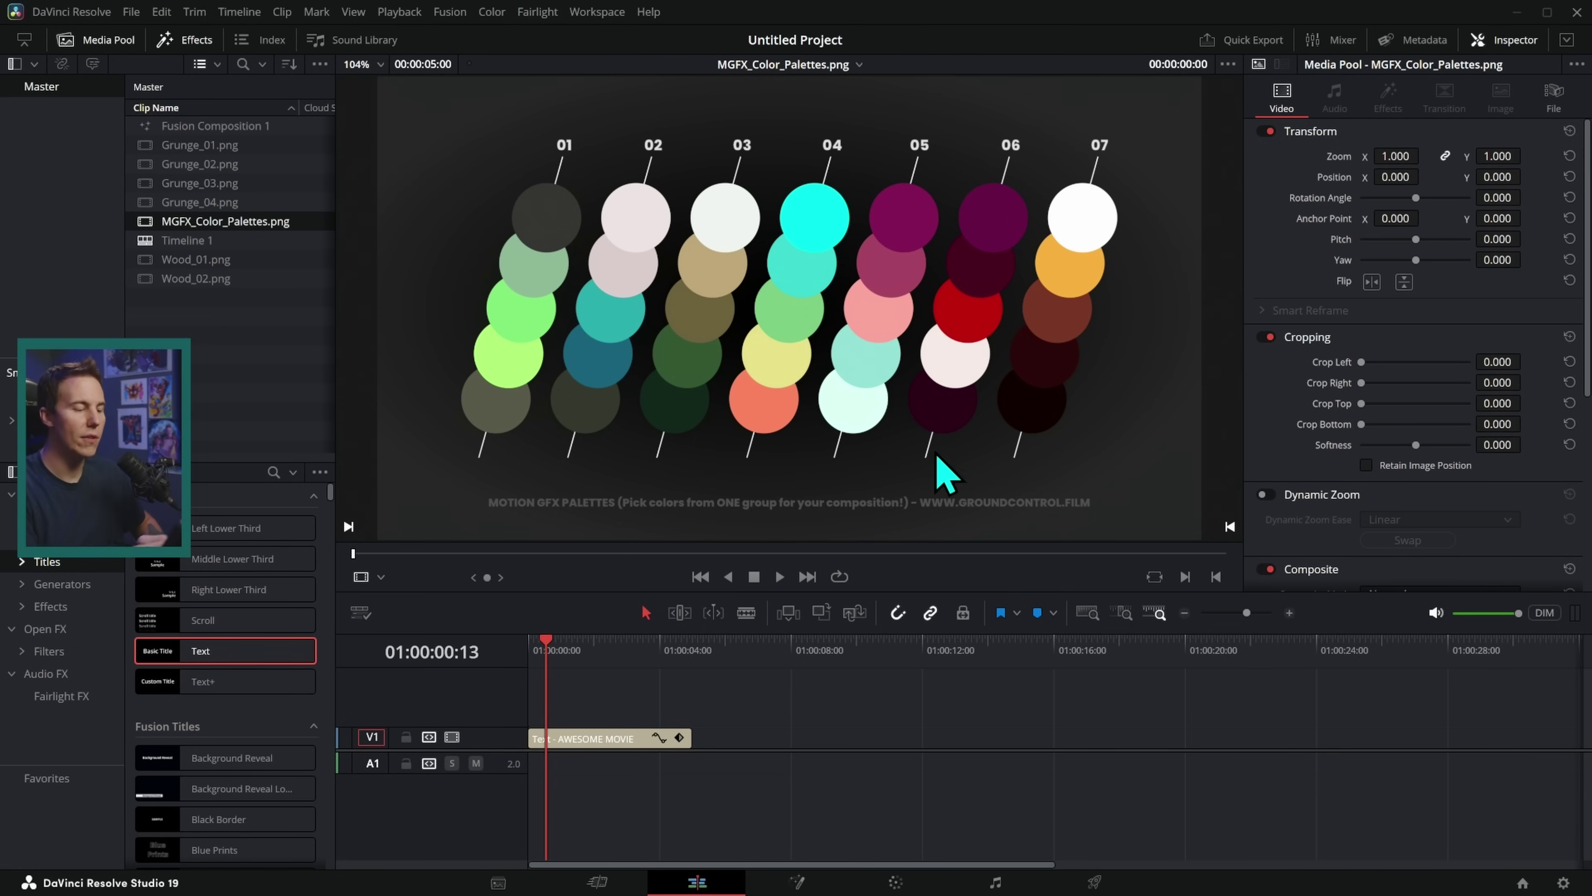
Preview the MGFX_Color_Palettes.png palette image from the Media Pool in the viewer.
scroll(316, 439, down, 10)
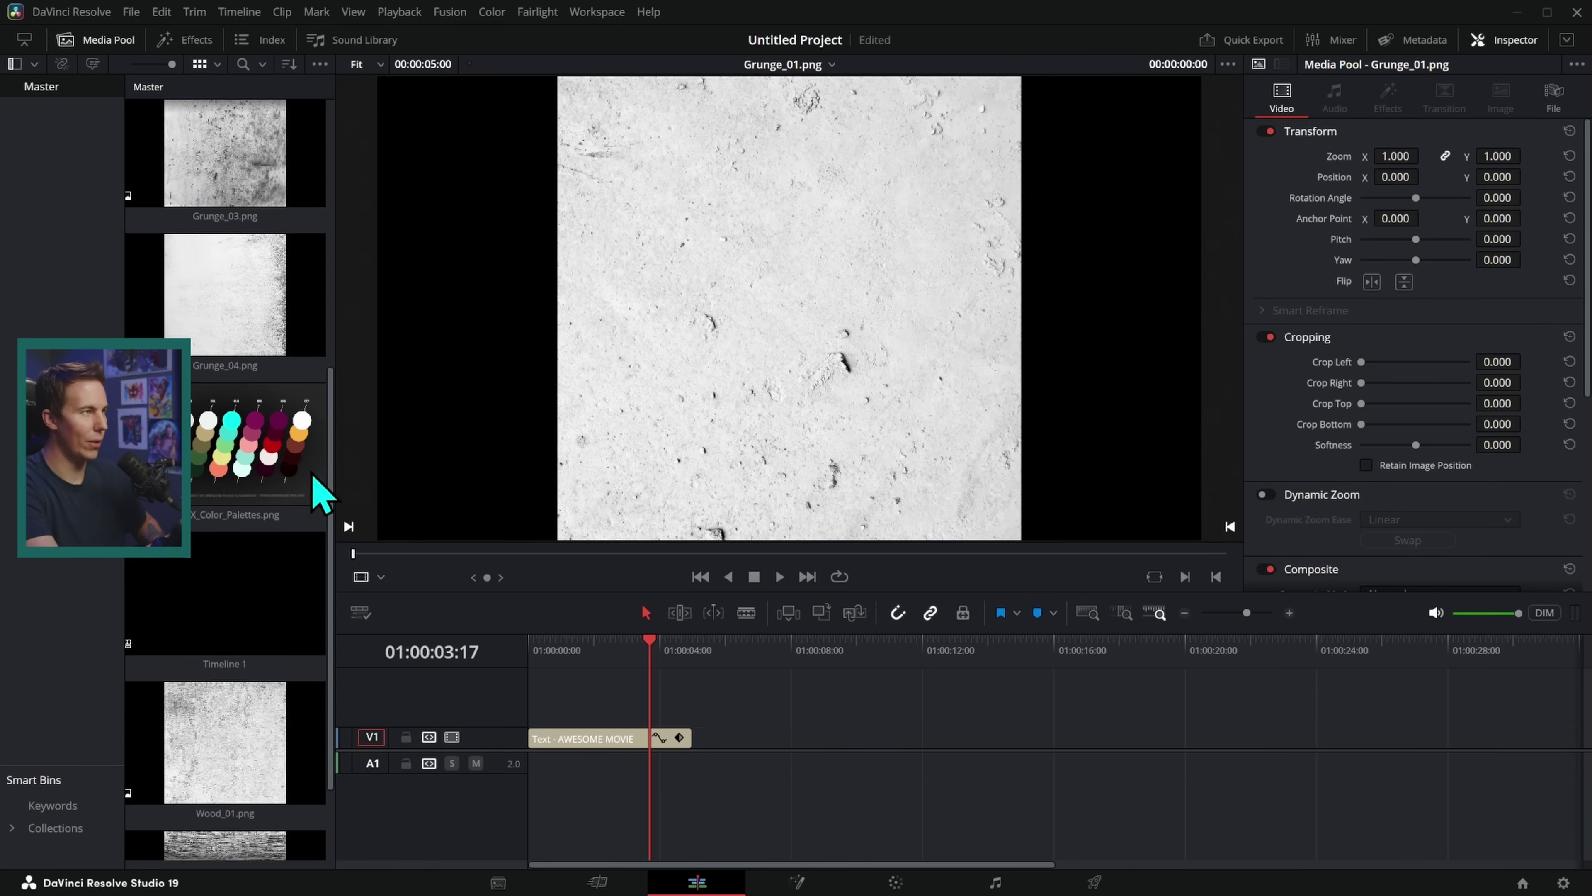
click(232, 313)
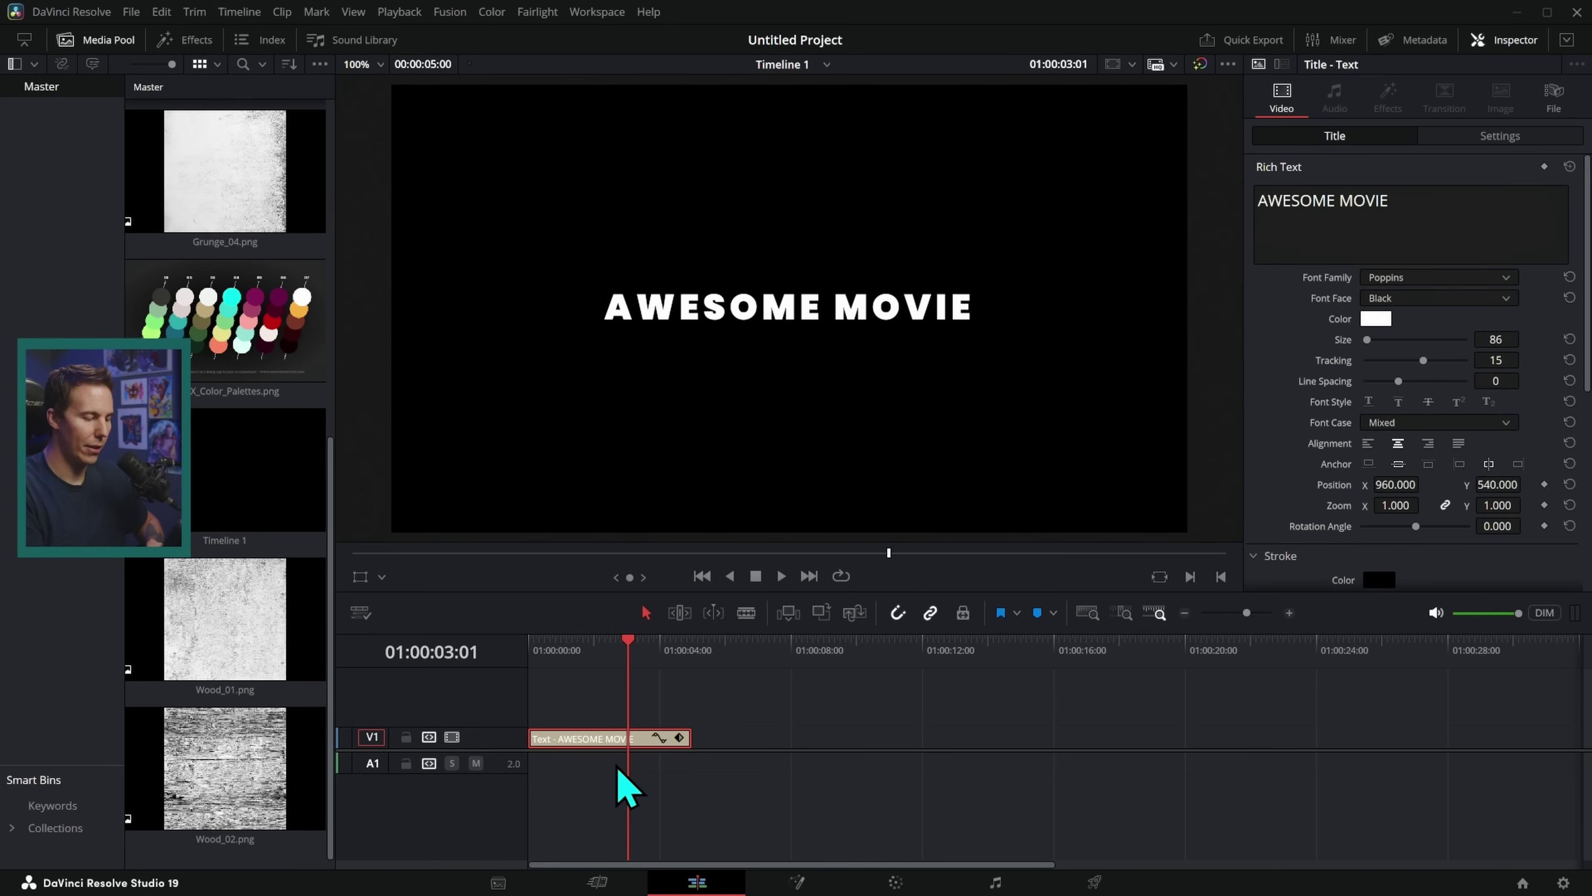
Colour the title text pale yellow (#e8e288) sampled from the palette, and move the clip up to V2.
click(1376, 318)
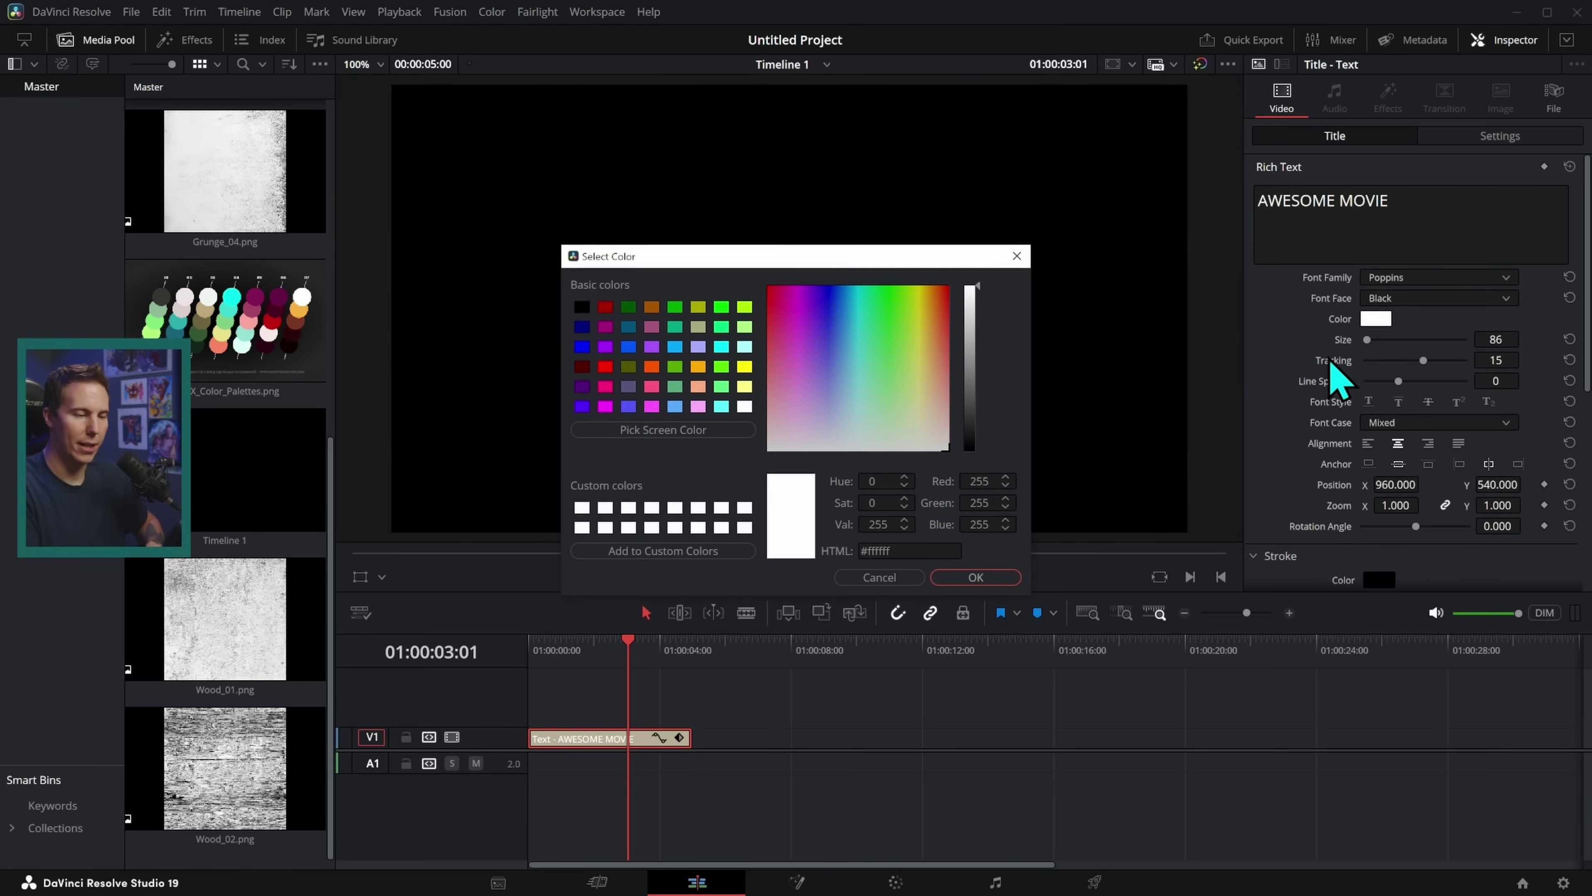
drag(934, 261, 1191, 394)
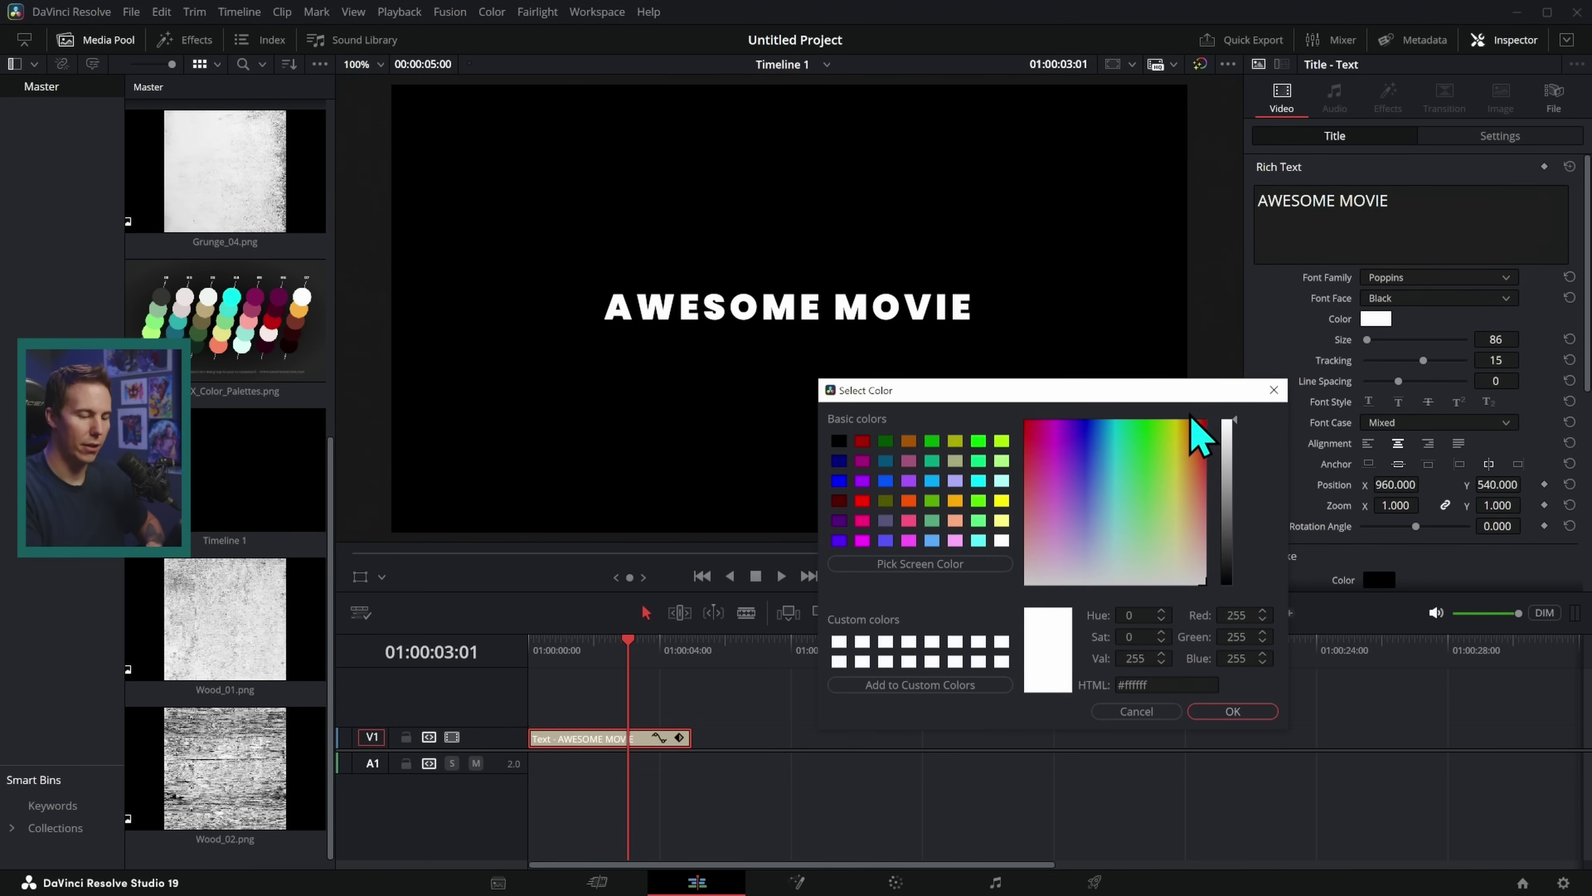
click(954, 572)
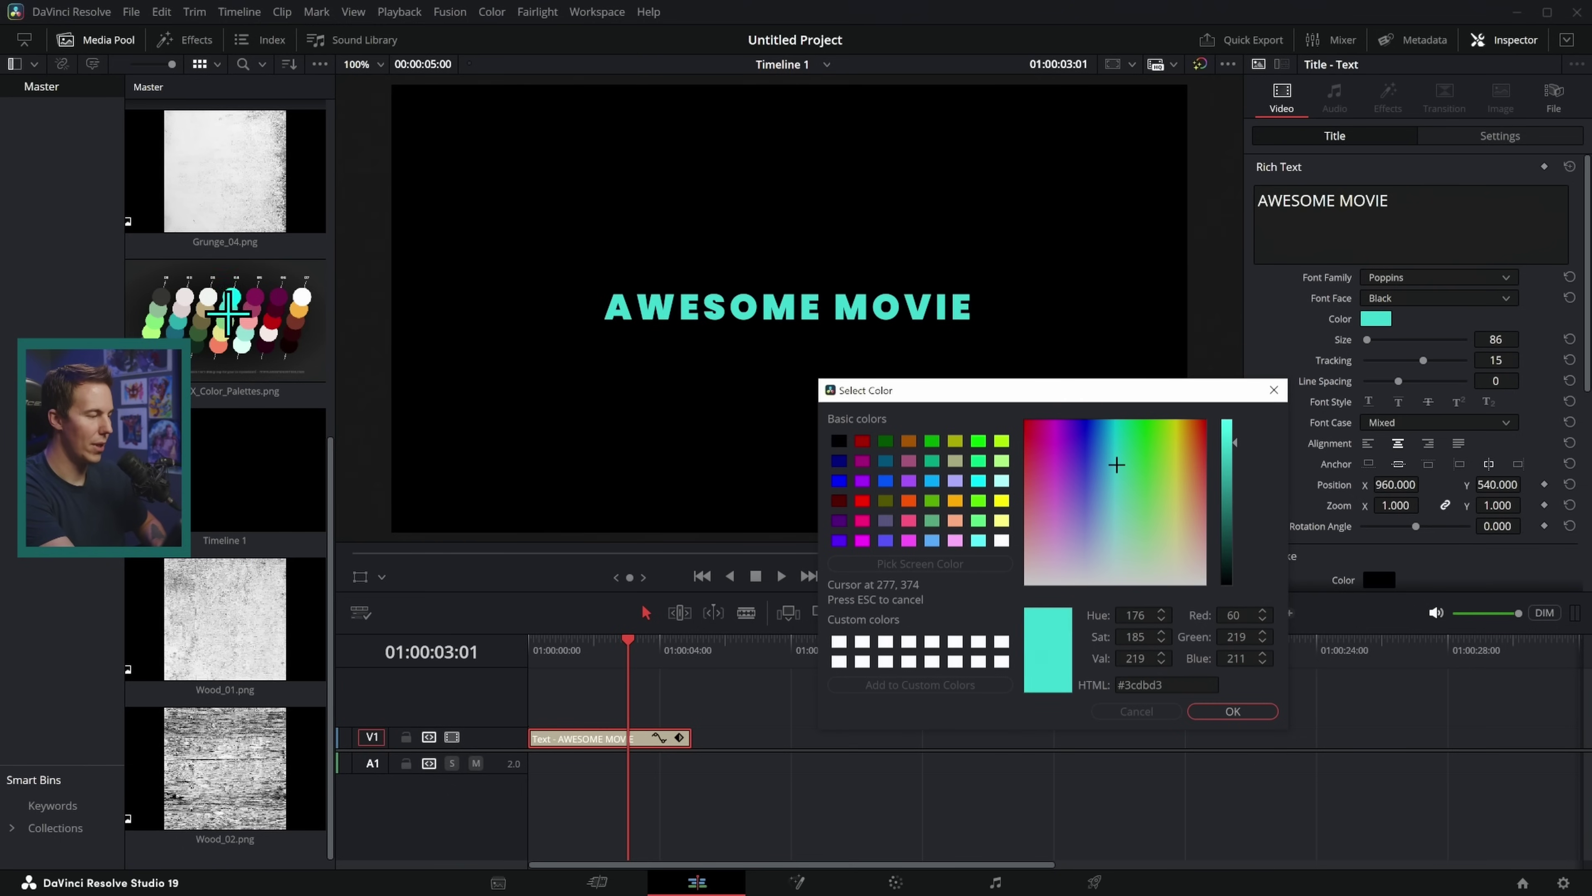
click(221, 332)
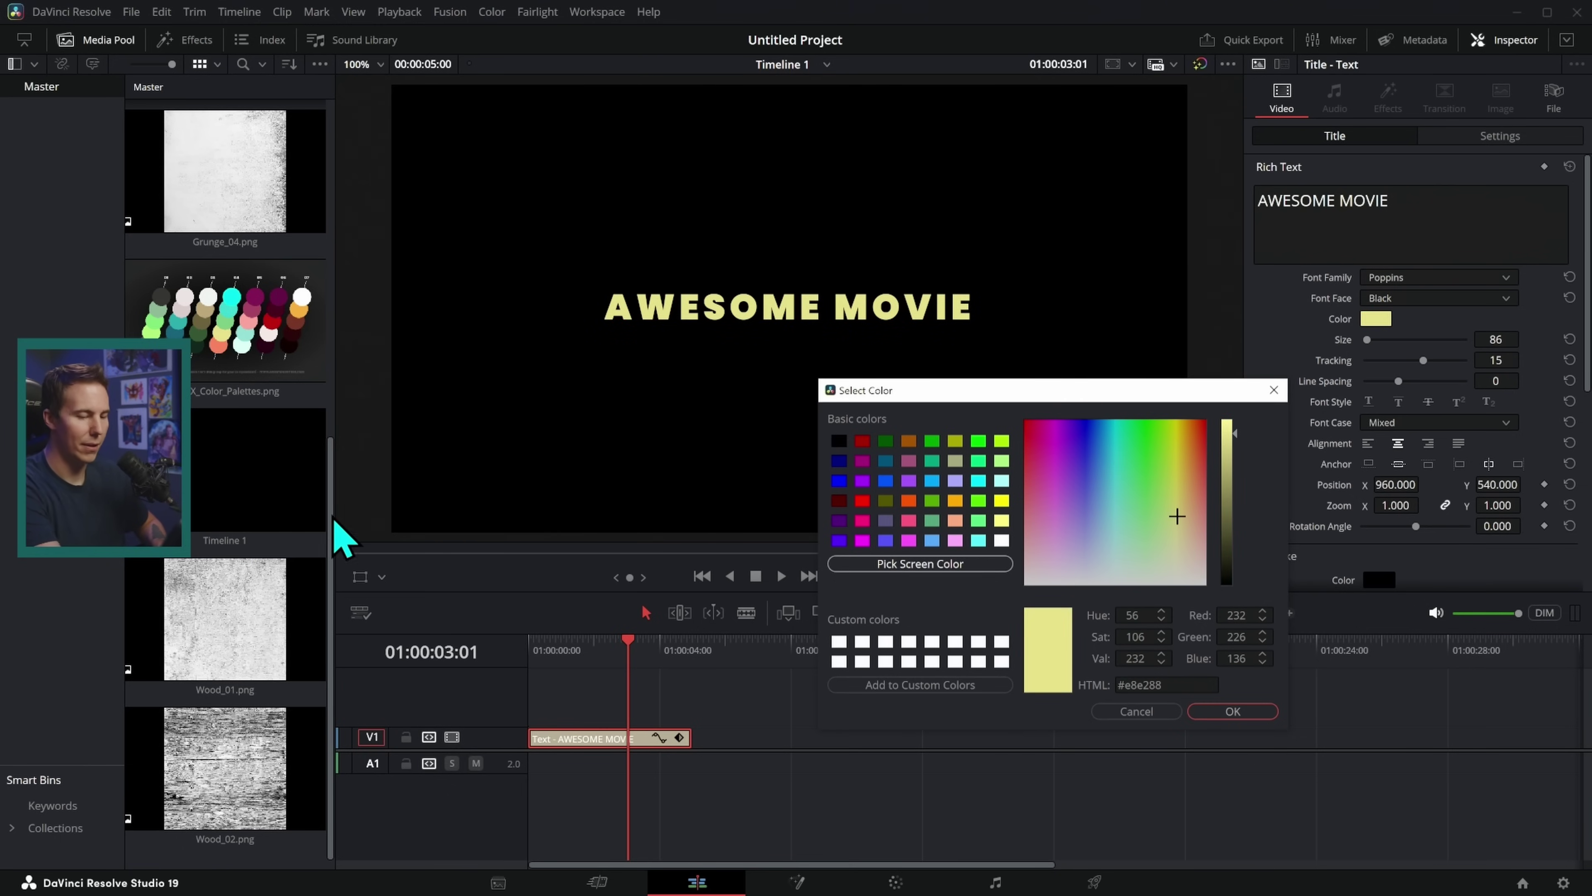
key(Return)
drag(605, 738, 599, 722)
Place a Solid Color generator on V1 under the title and fill it salmon (#ff8360) from the palette.
click(188, 41)
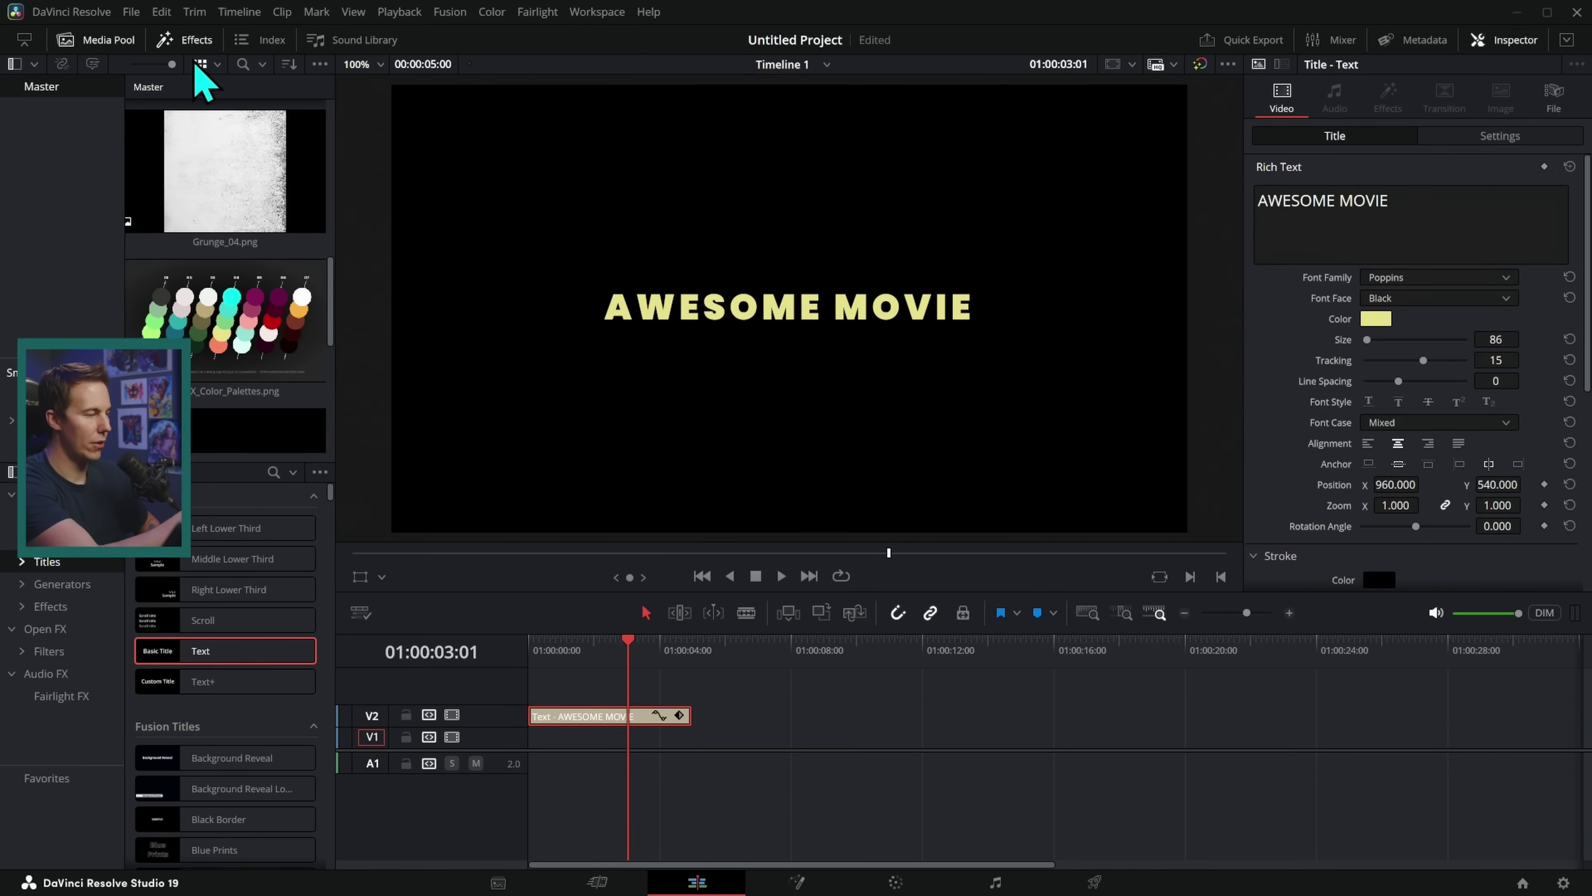
click(63, 585)
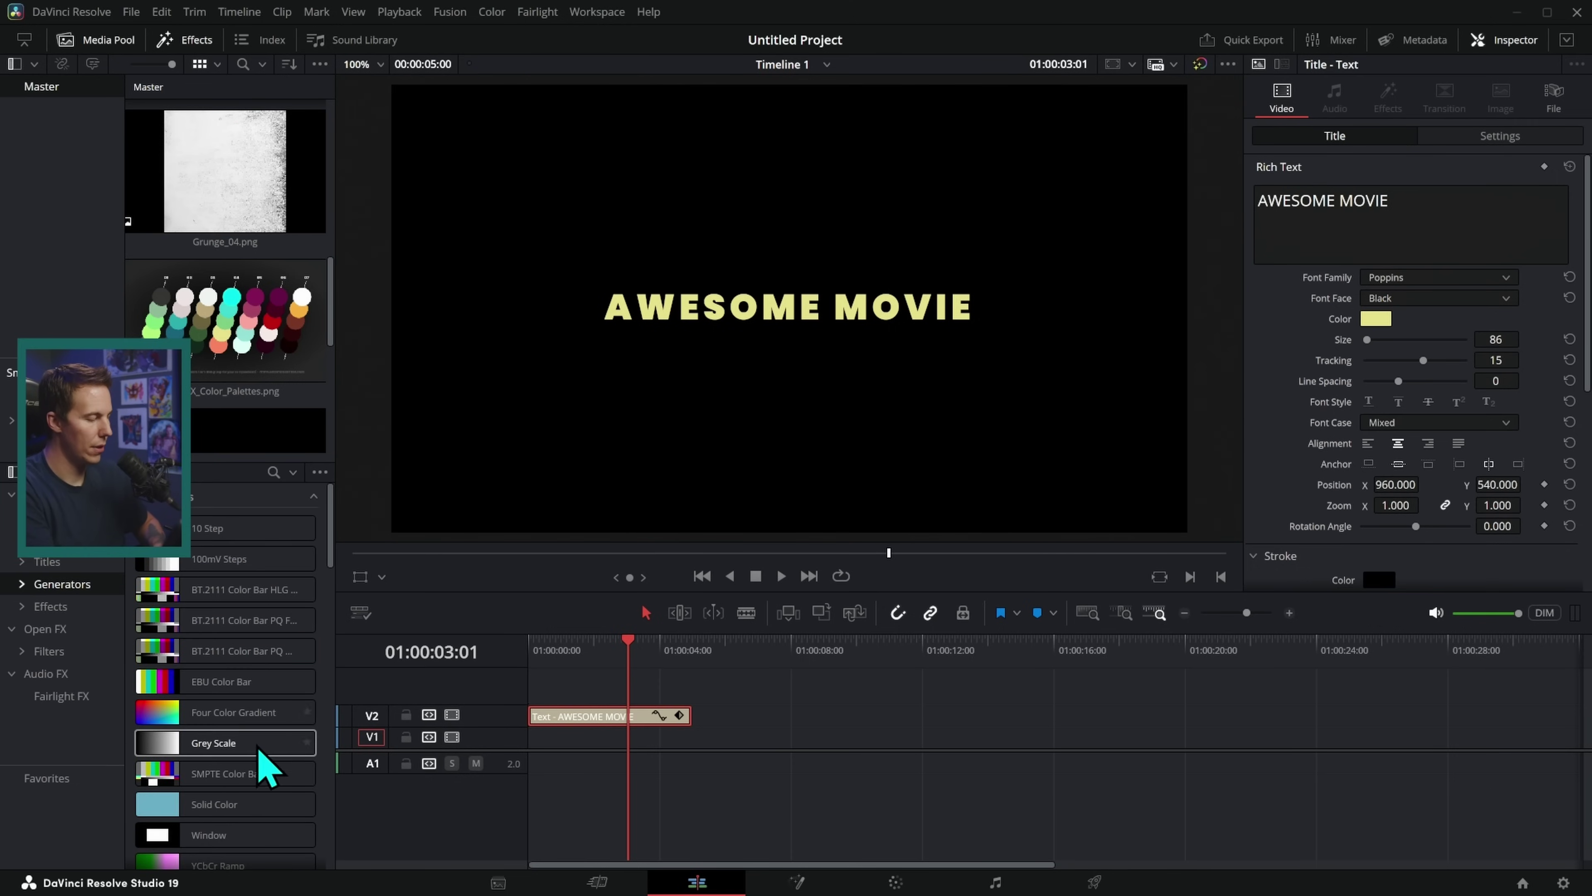
drag(207, 805, 568, 750)
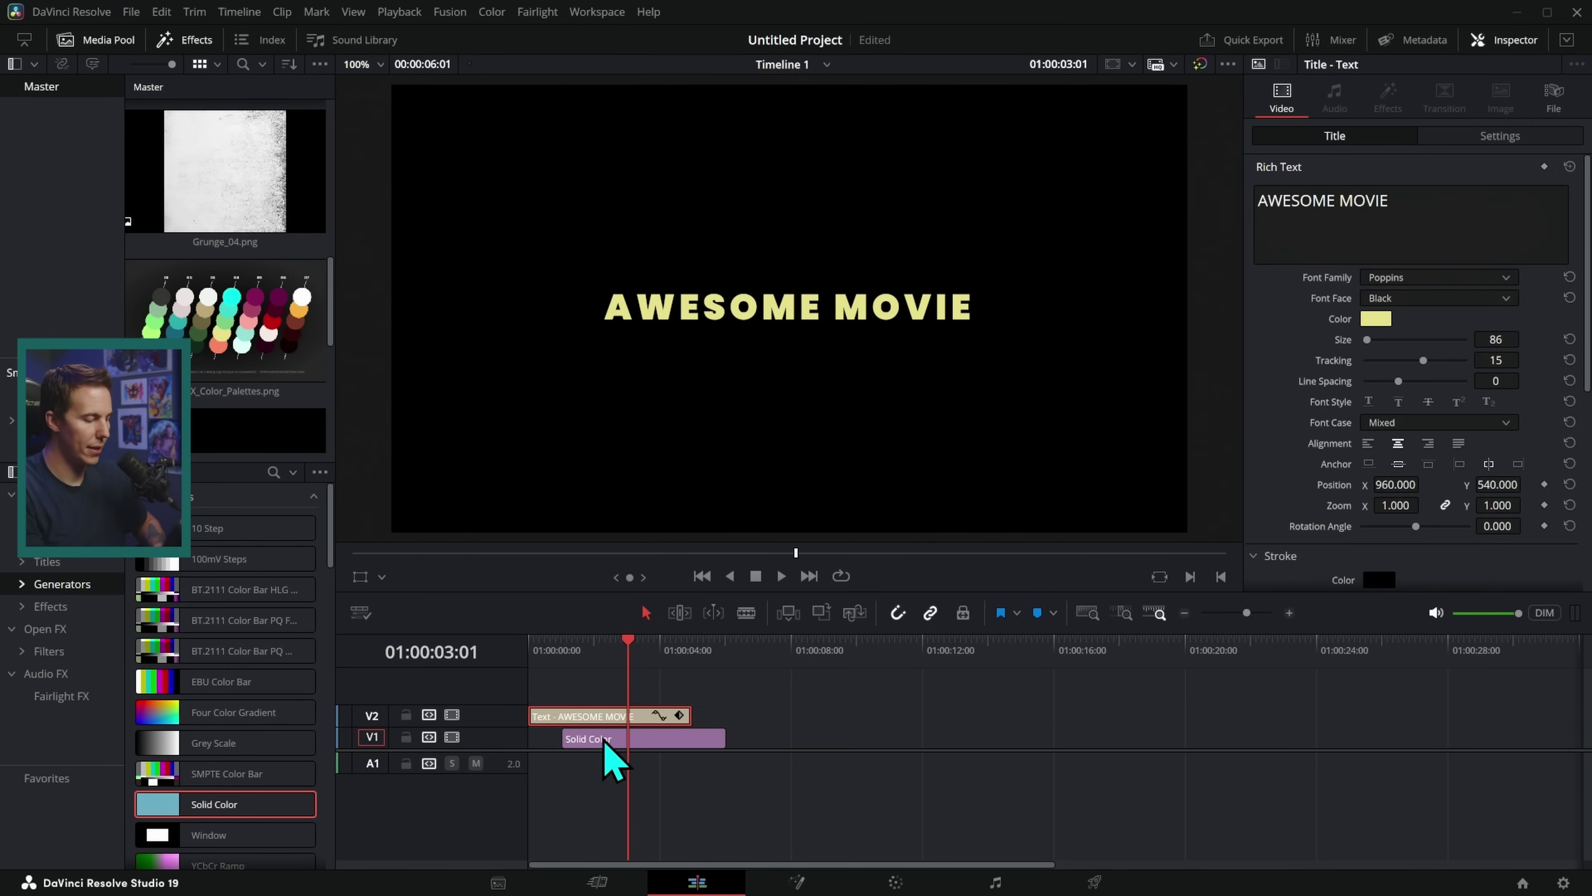
click(603, 741)
click(1376, 191)
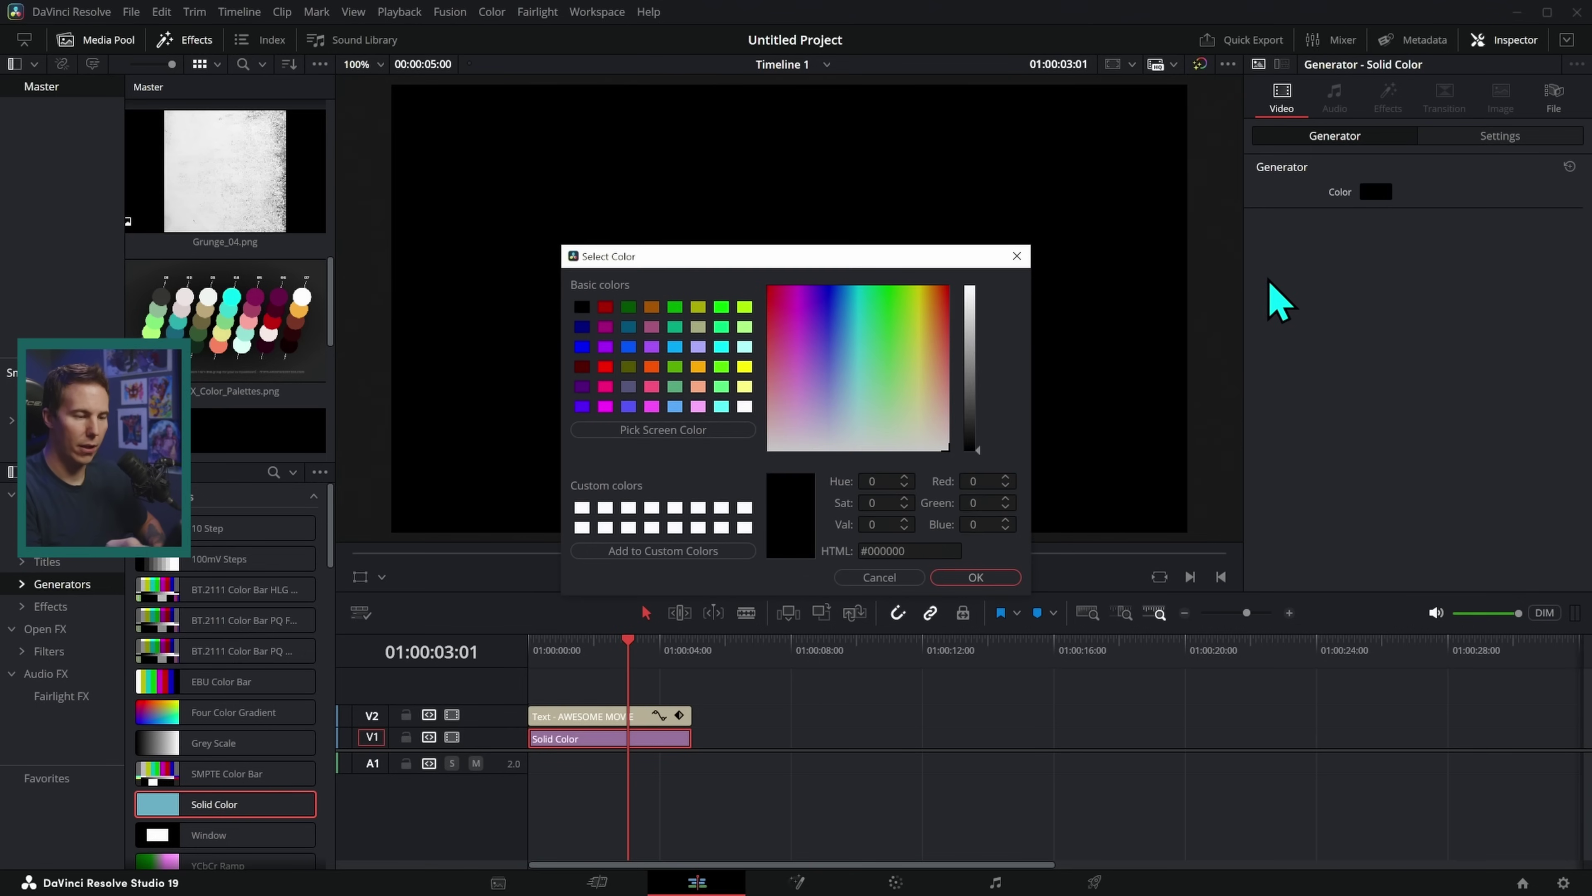
click(707, 429)
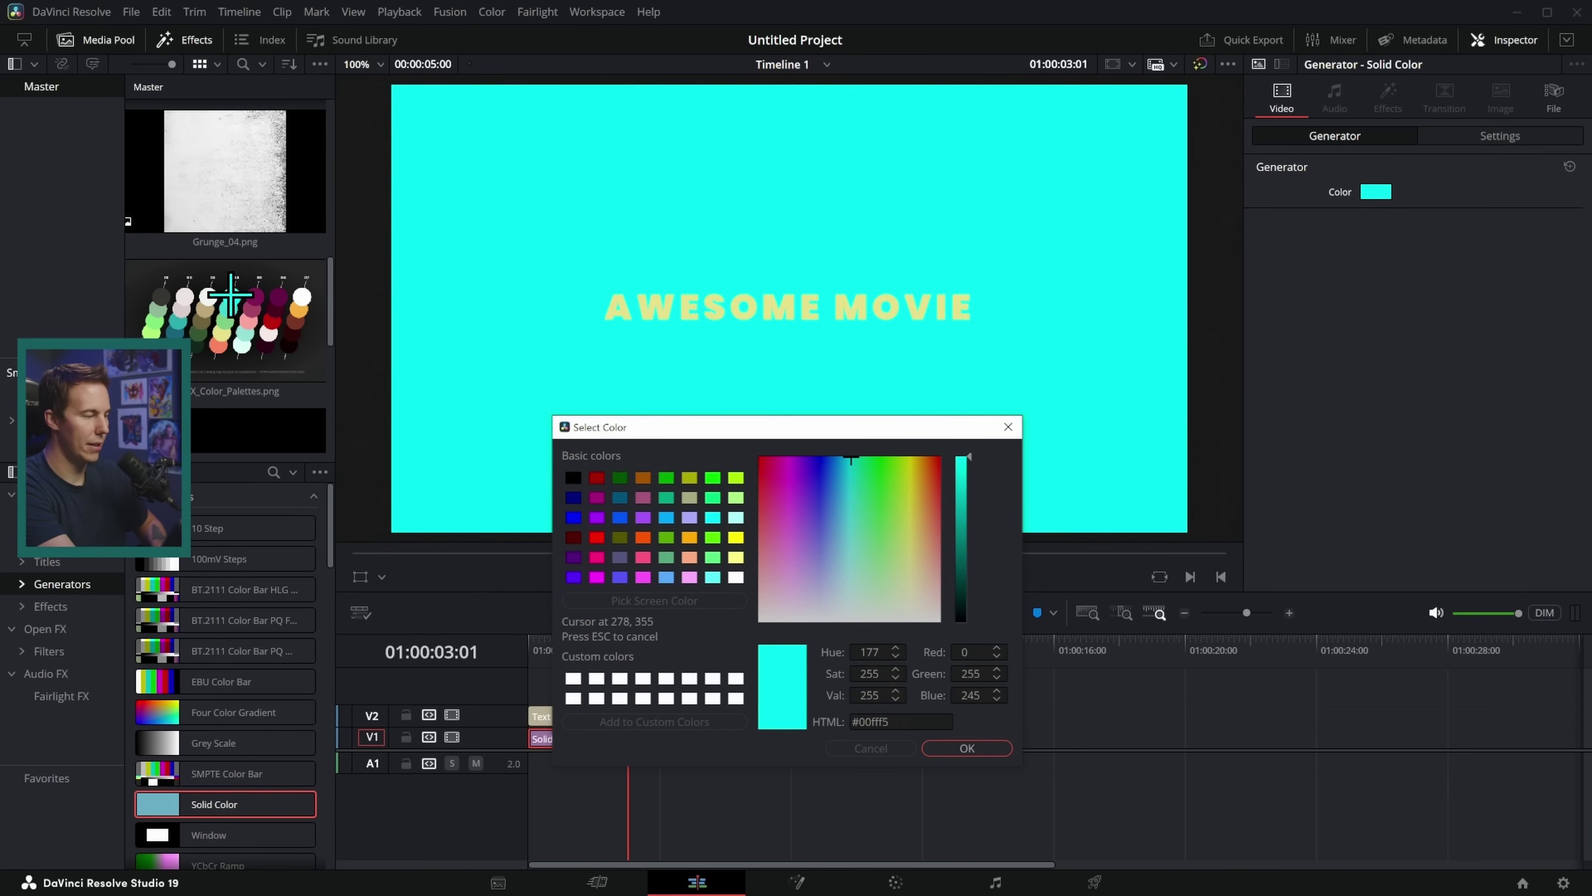
click(216, 348)
click(967, 749)
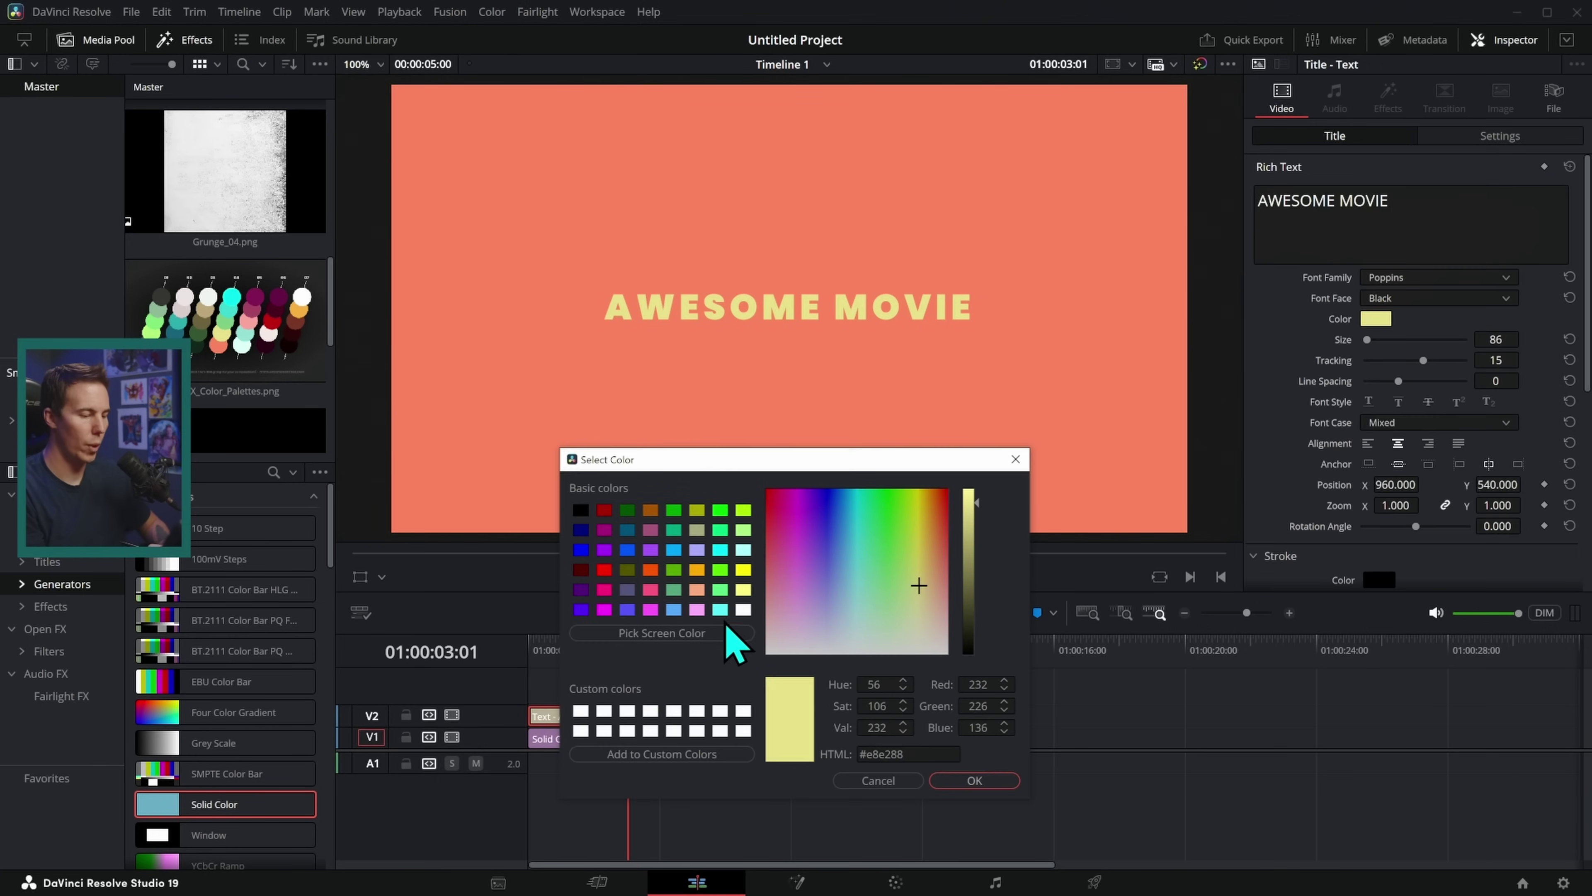
Sample dark maroon from the palette for the title text and orange for the background.
click(727, 634)
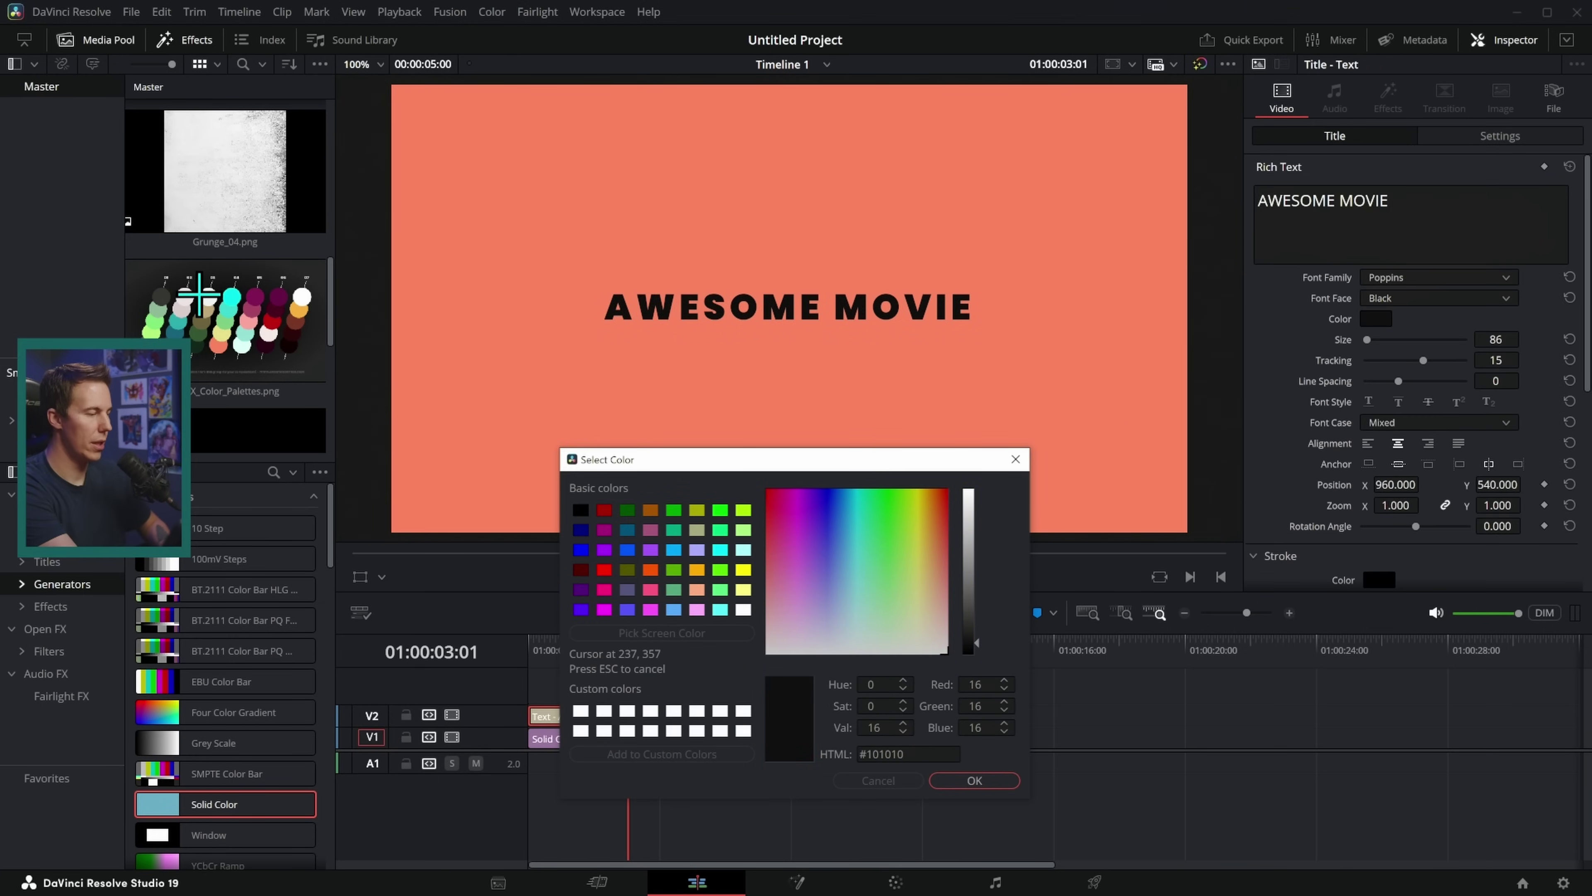
click(293, 334)
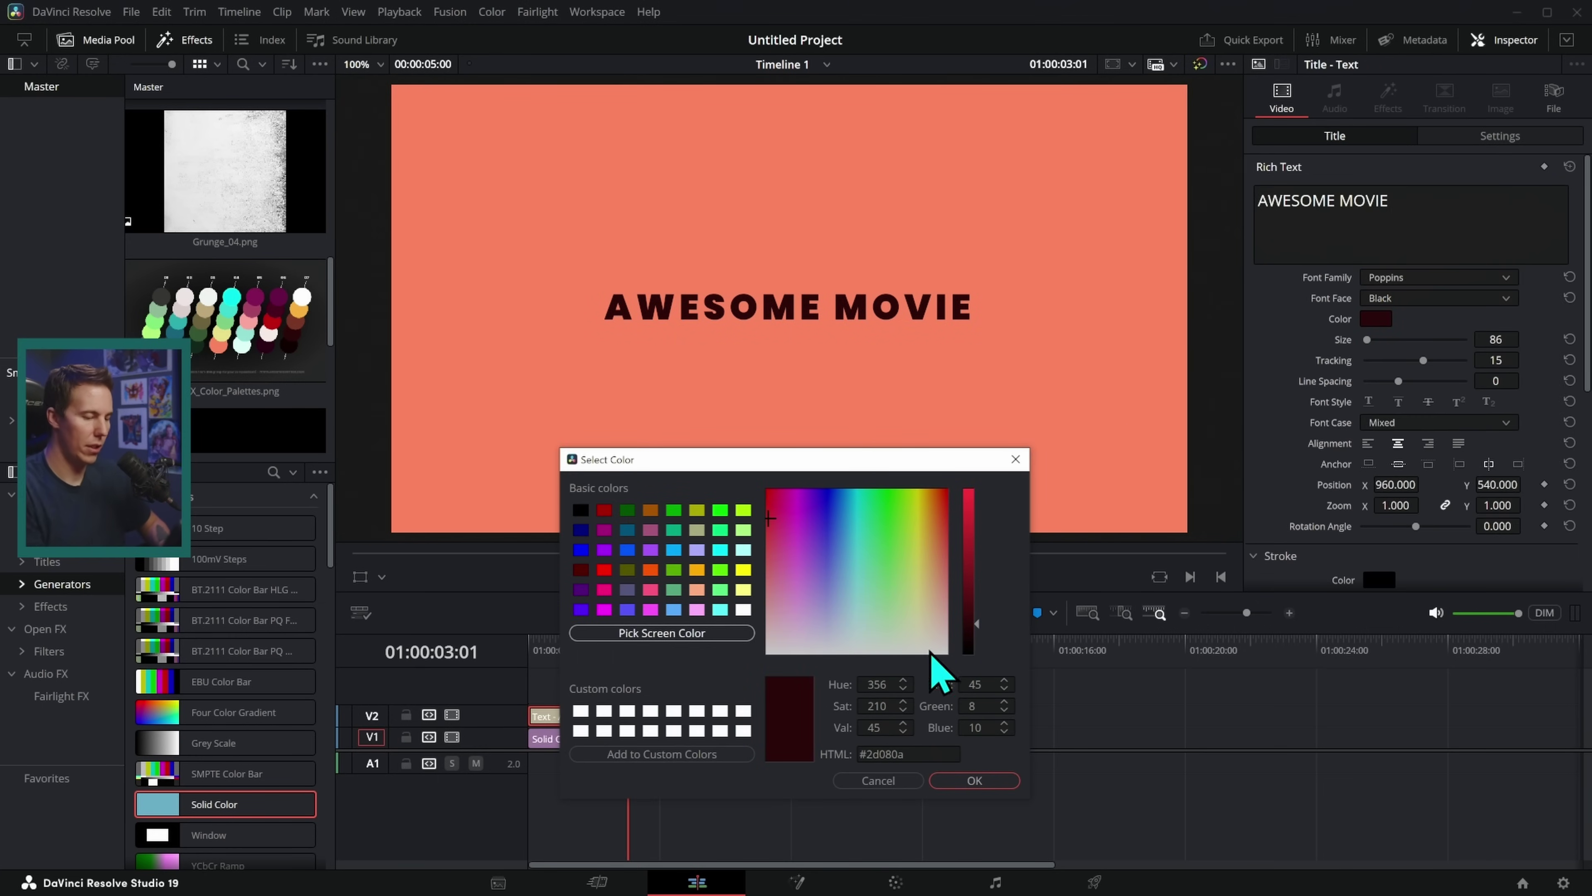
click(970, 780)
click(616, 740)
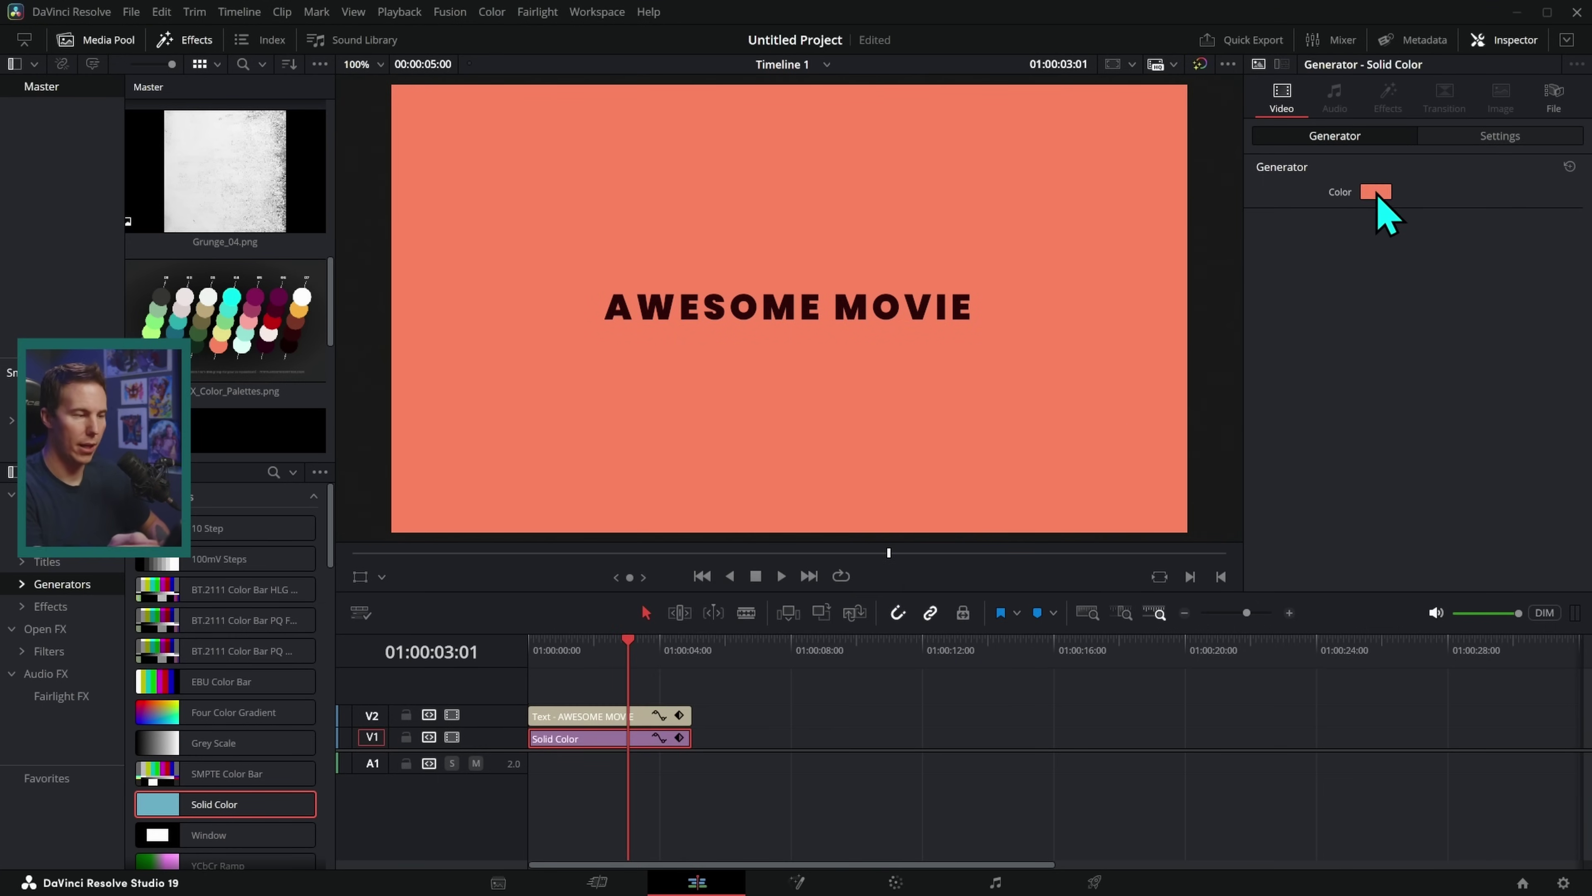
click(1376, 192)
click(696, 431)
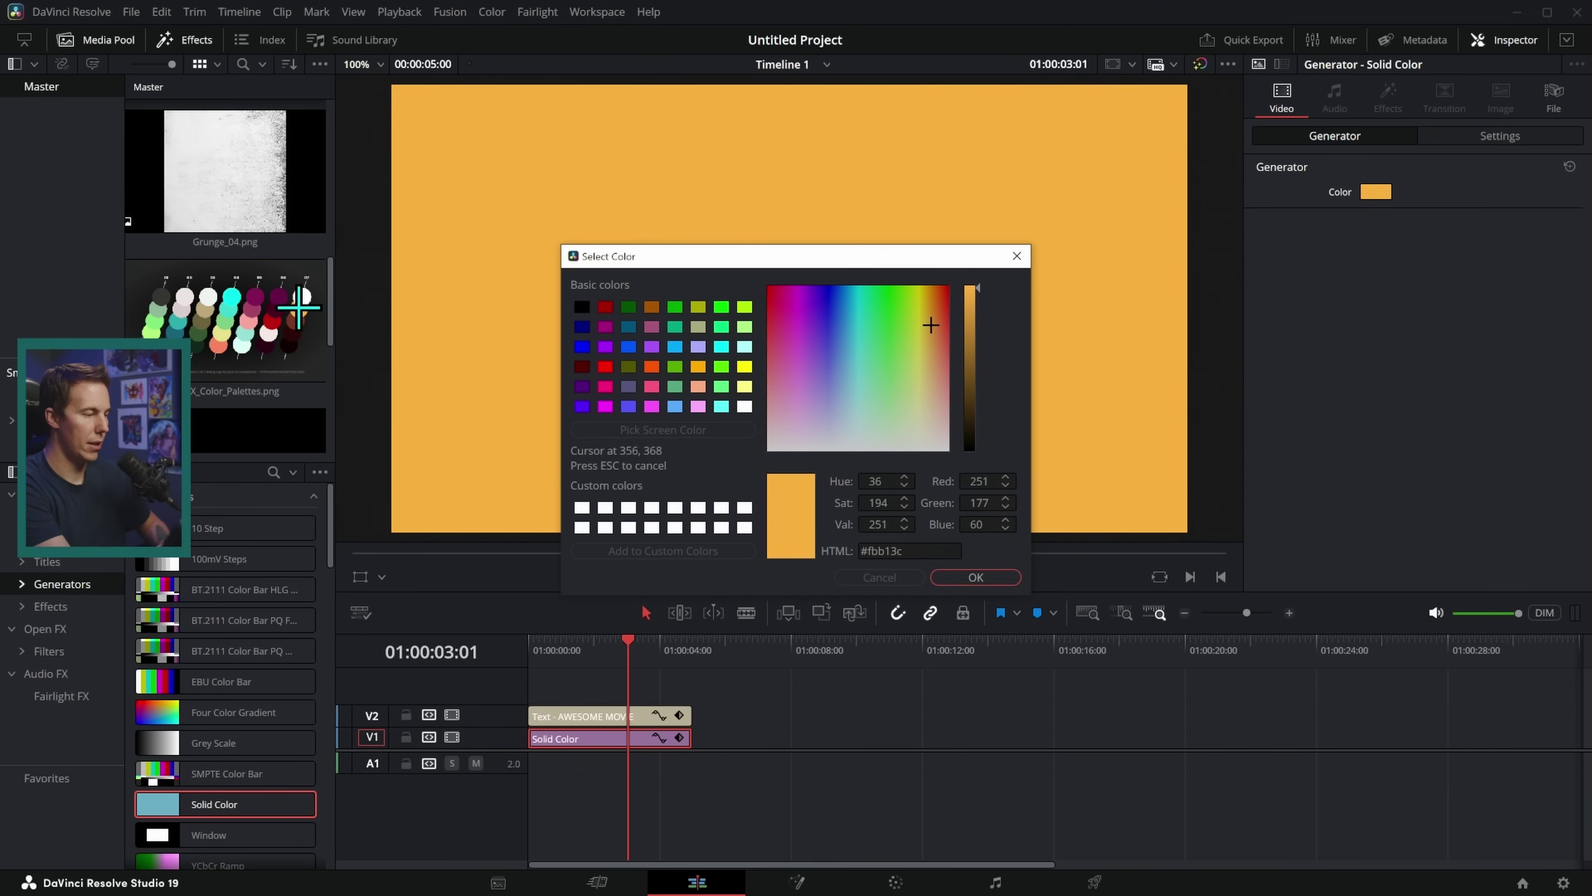
click(300, 307)
click(975, 577)
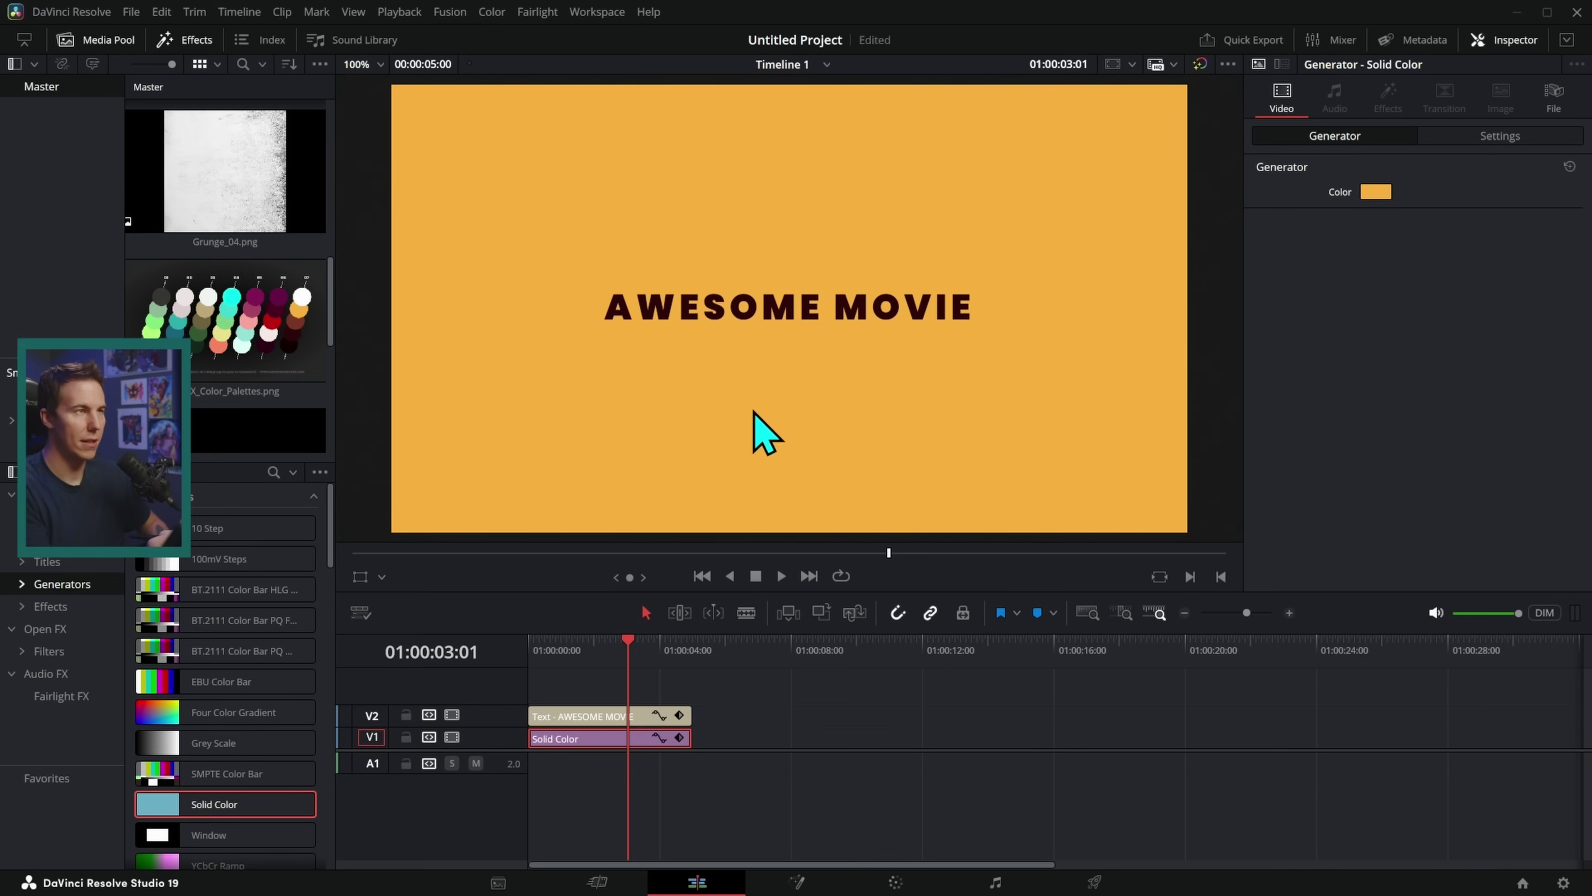
Try teal on the background, then apply that mint teal (#93e1d8) to the title text.
click(1376, 192)
click(699, 430)
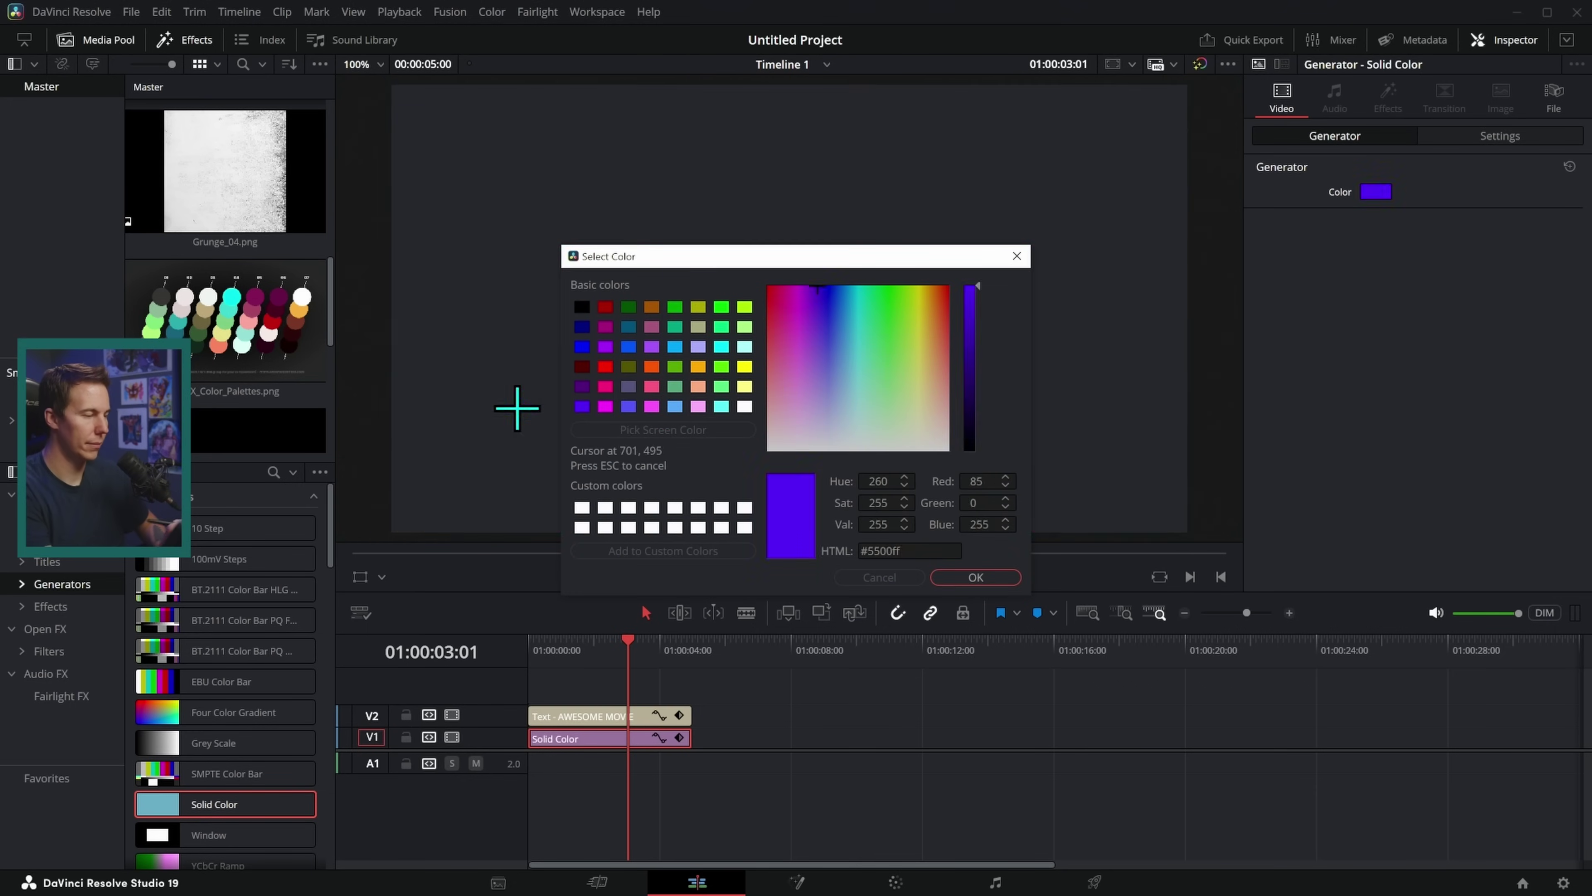
click(244, 333)
click(962, 576)
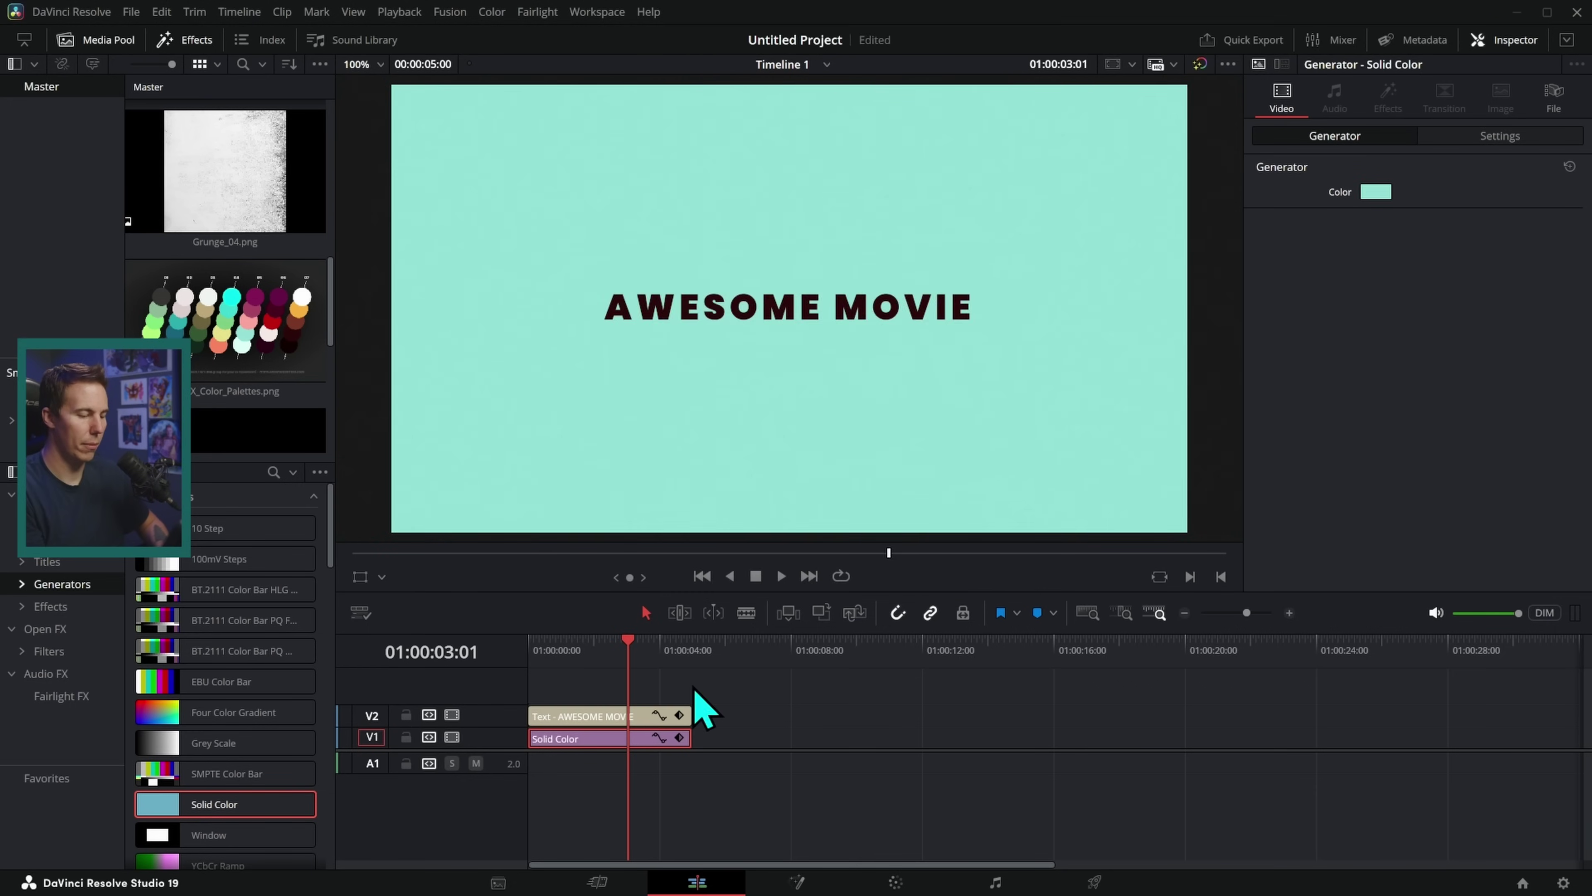
click(621, 716)
click(1376, 318)
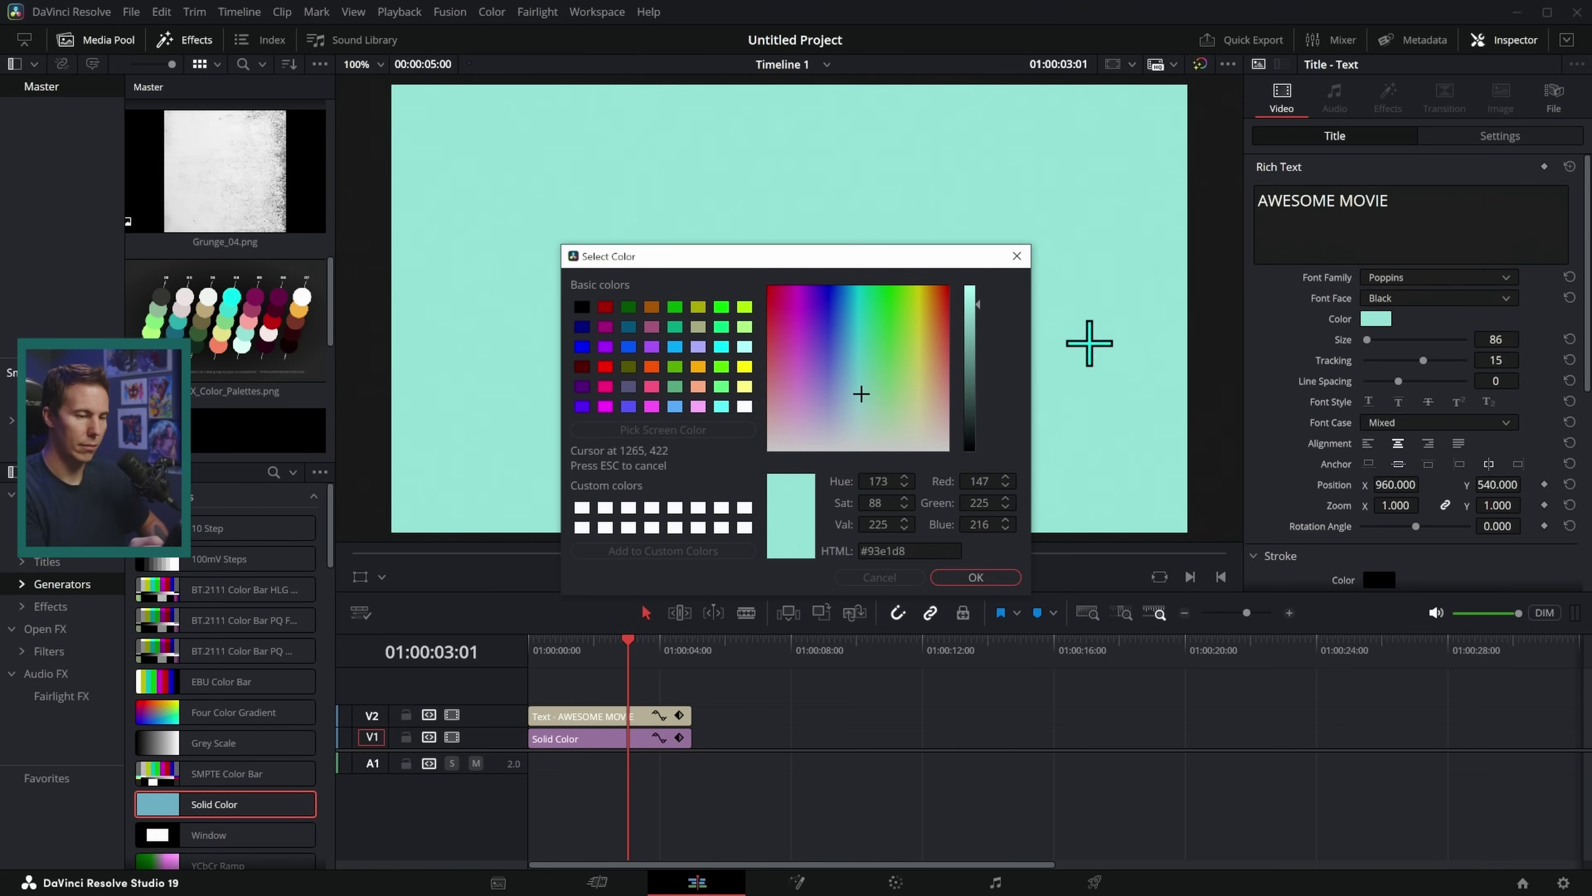
click(1086, 377)
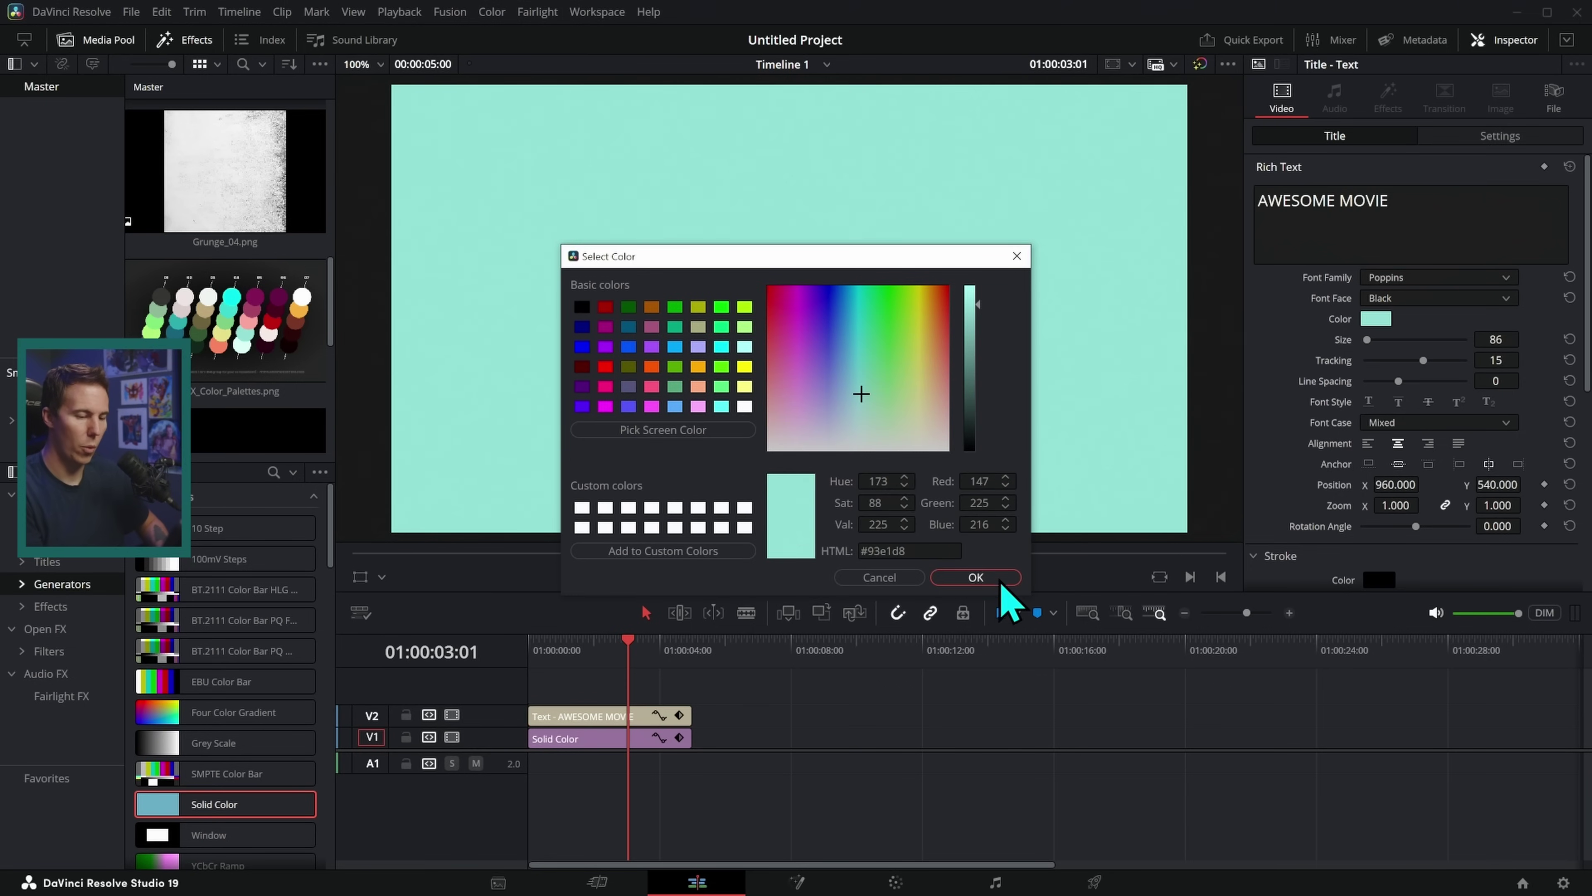
click(965, 578)
Set the background to deep magenta (#861657) from the palette and deselect the clip.
click(627, 740)
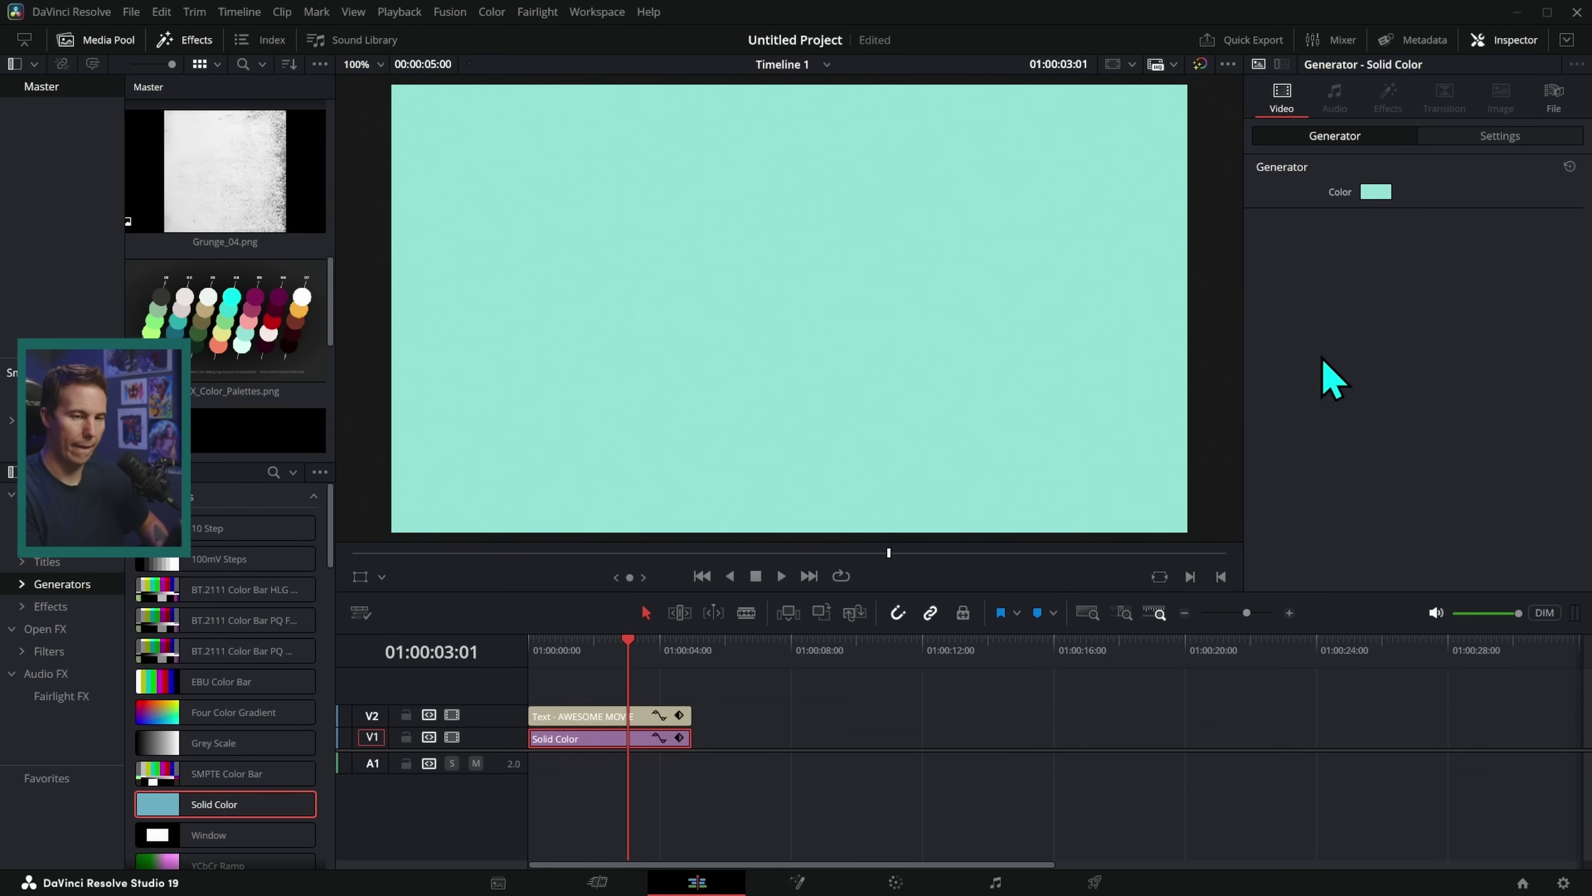
click(1376, 193)
click(681, 430)
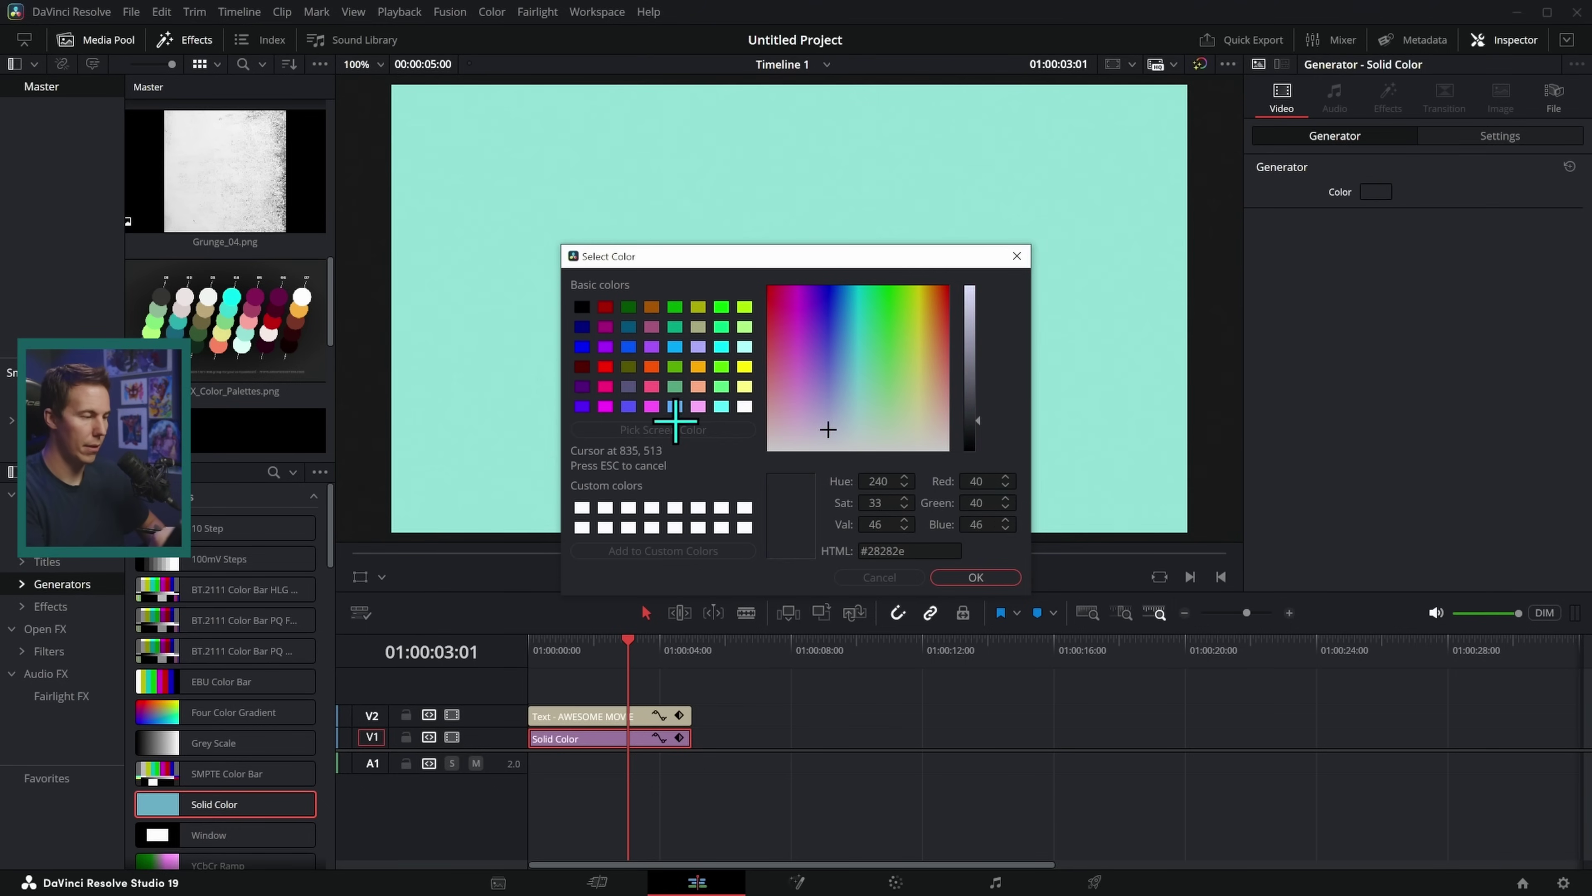
click(272, 309)
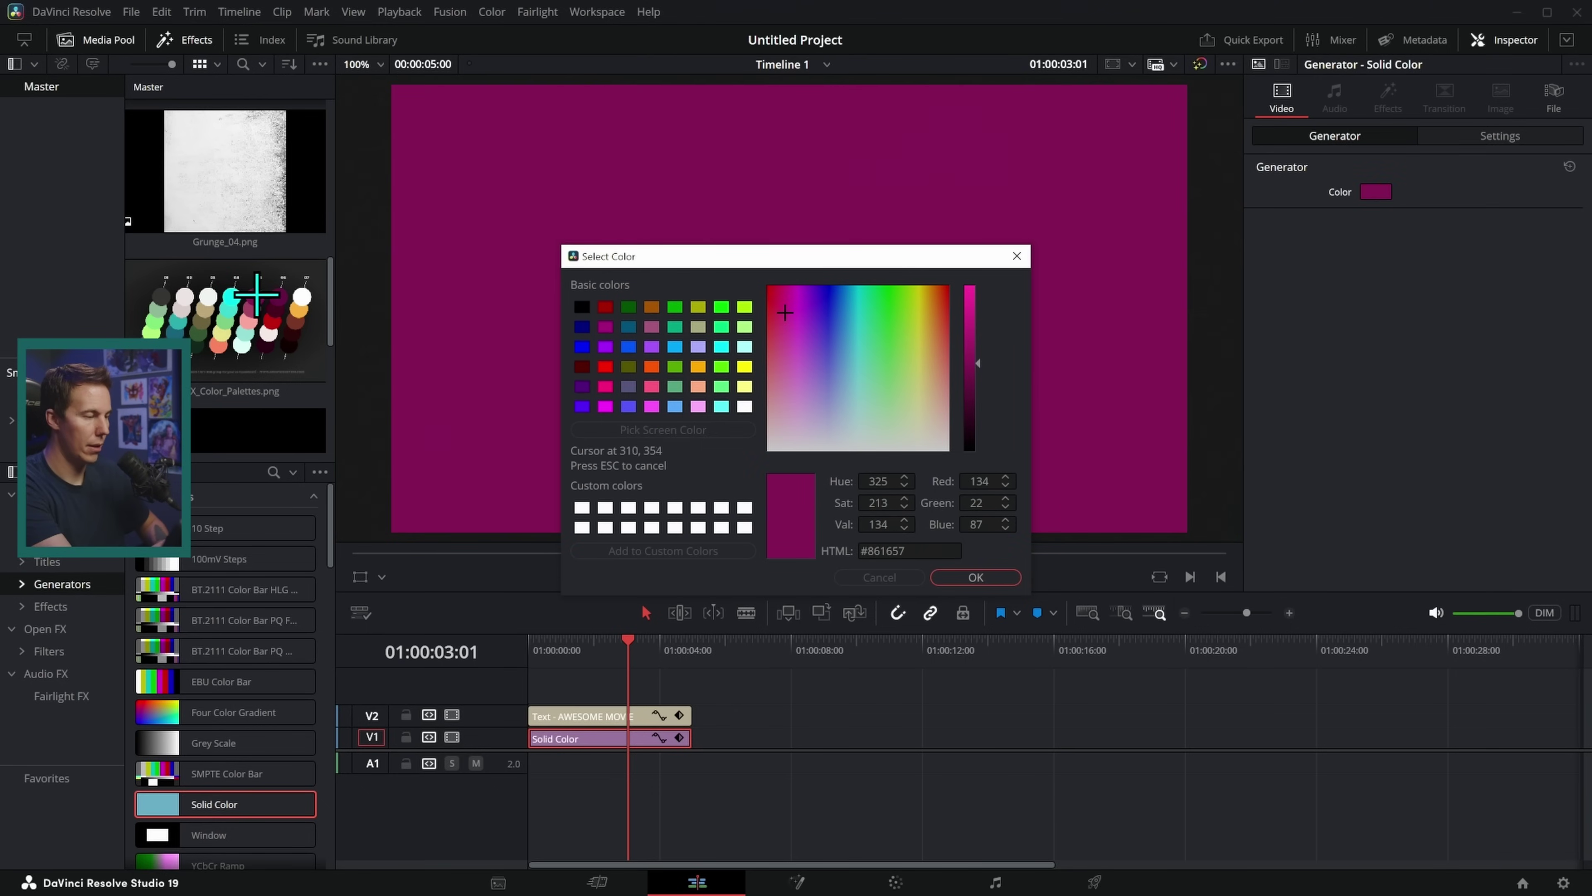
click(975, 578)
click(774, 715)
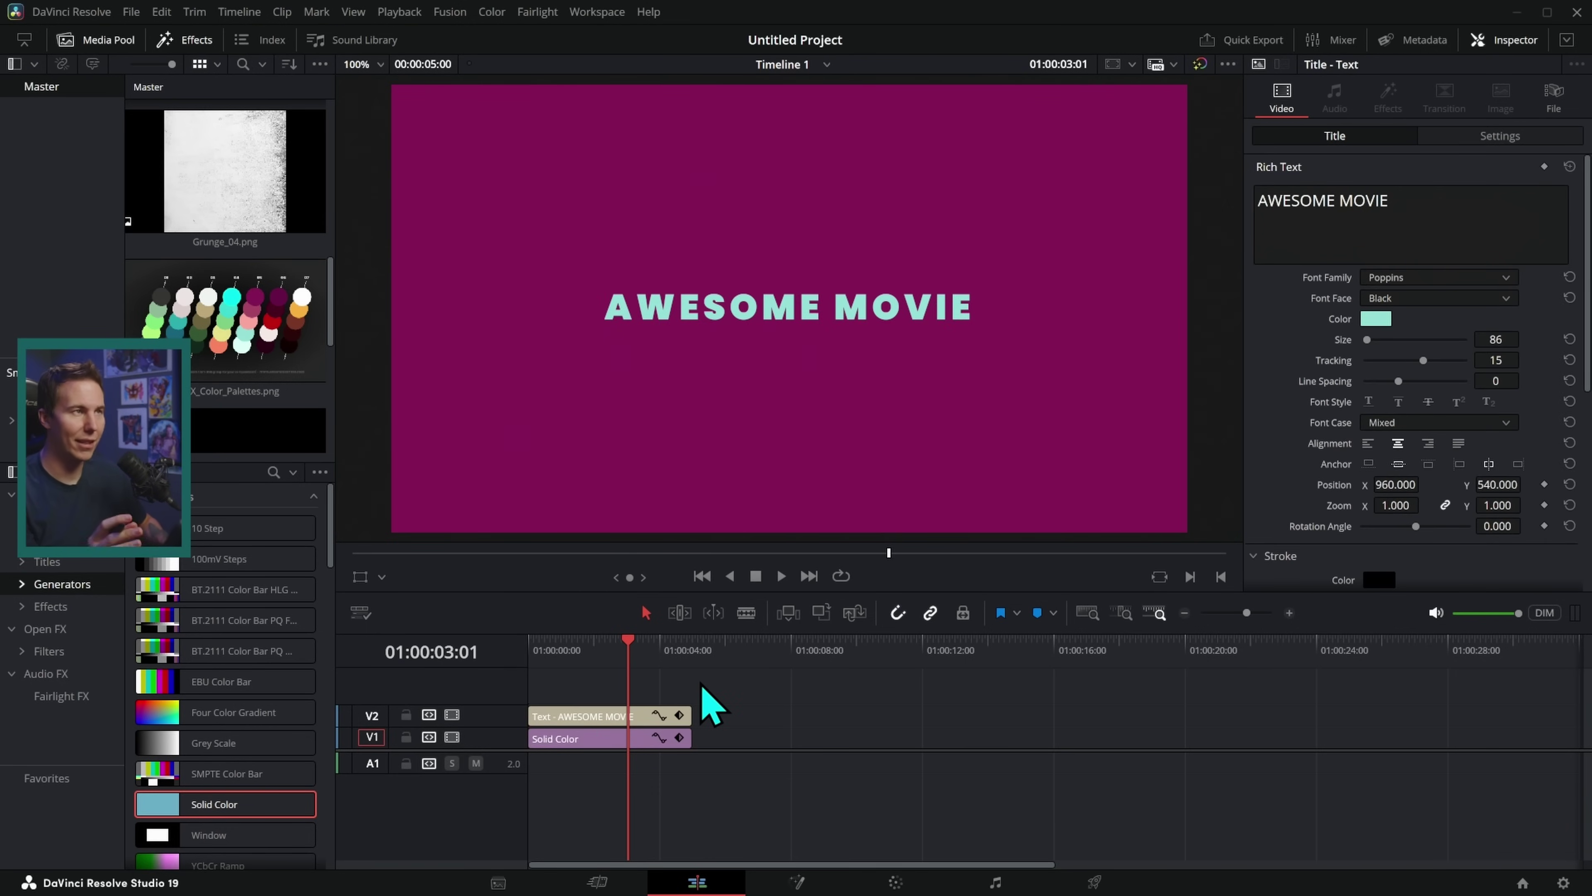
Lower the background's brightness in the colour picker to a deep maroon, #580c1c.
click(618, 740)
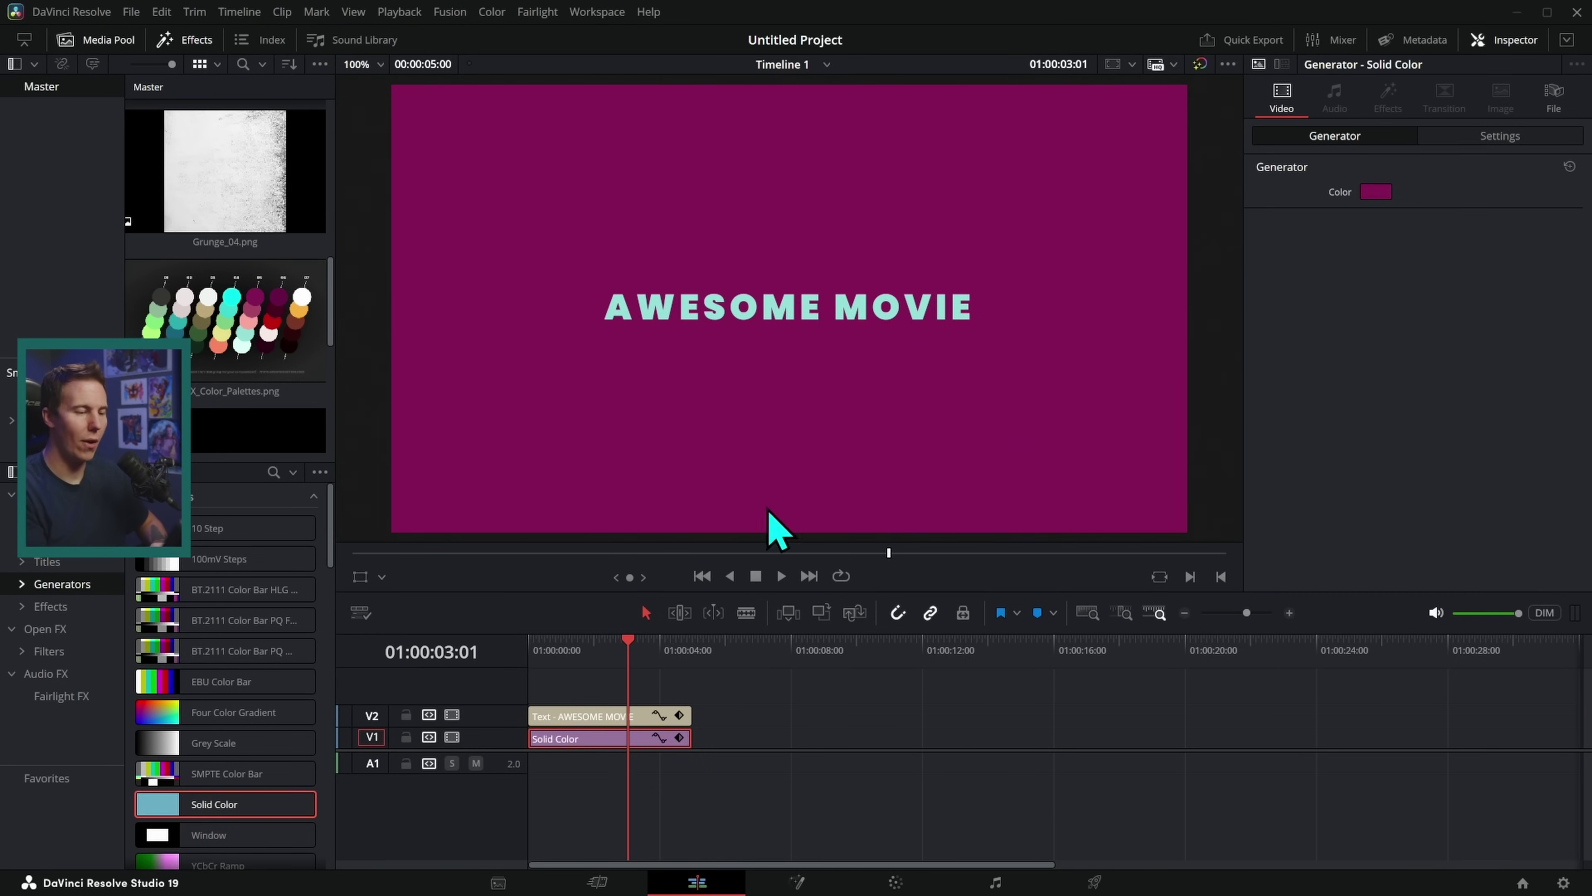
click(619, 715)
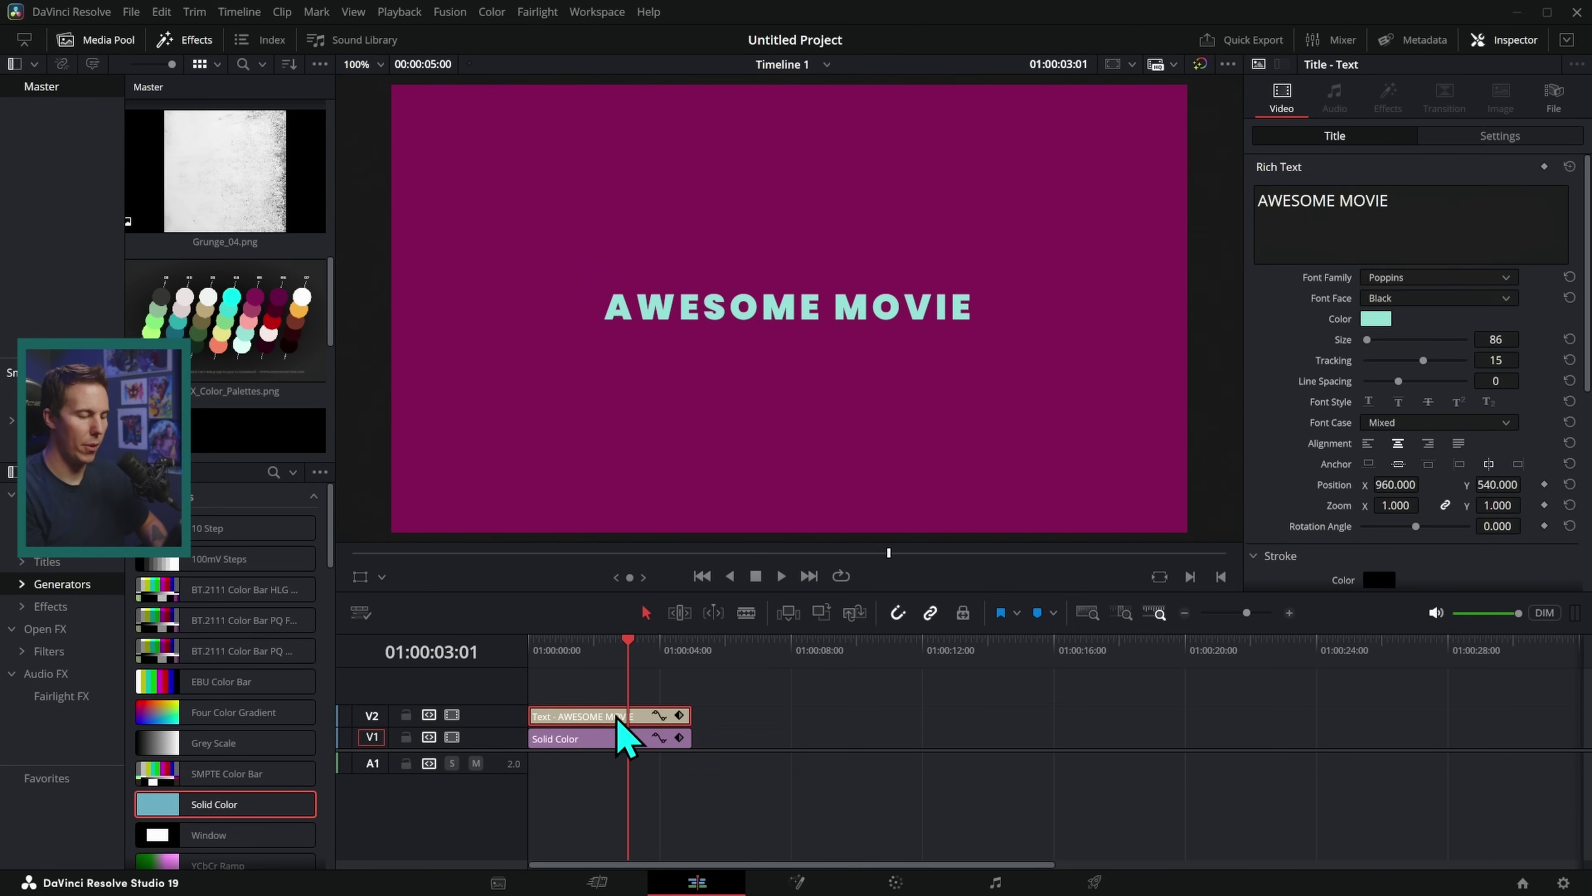
click(624, 740)
click(1376, 192)
click(970, 392)
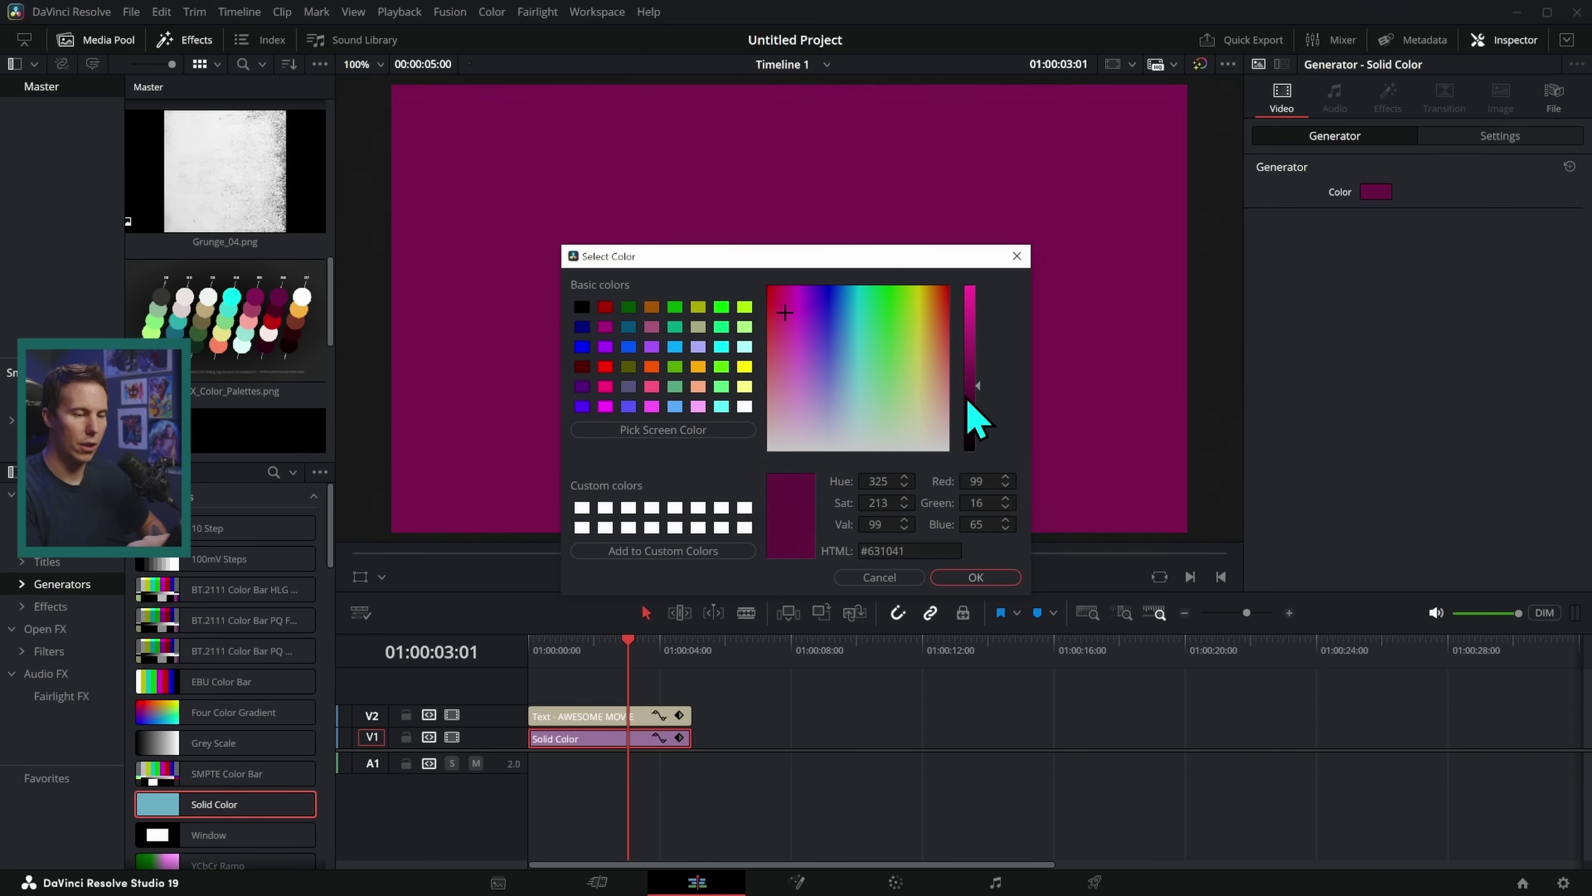
drag(970, 407, 970, 416)
drag(959, 256, 1279, 461)
drag(1104, 527, 1093, 513)
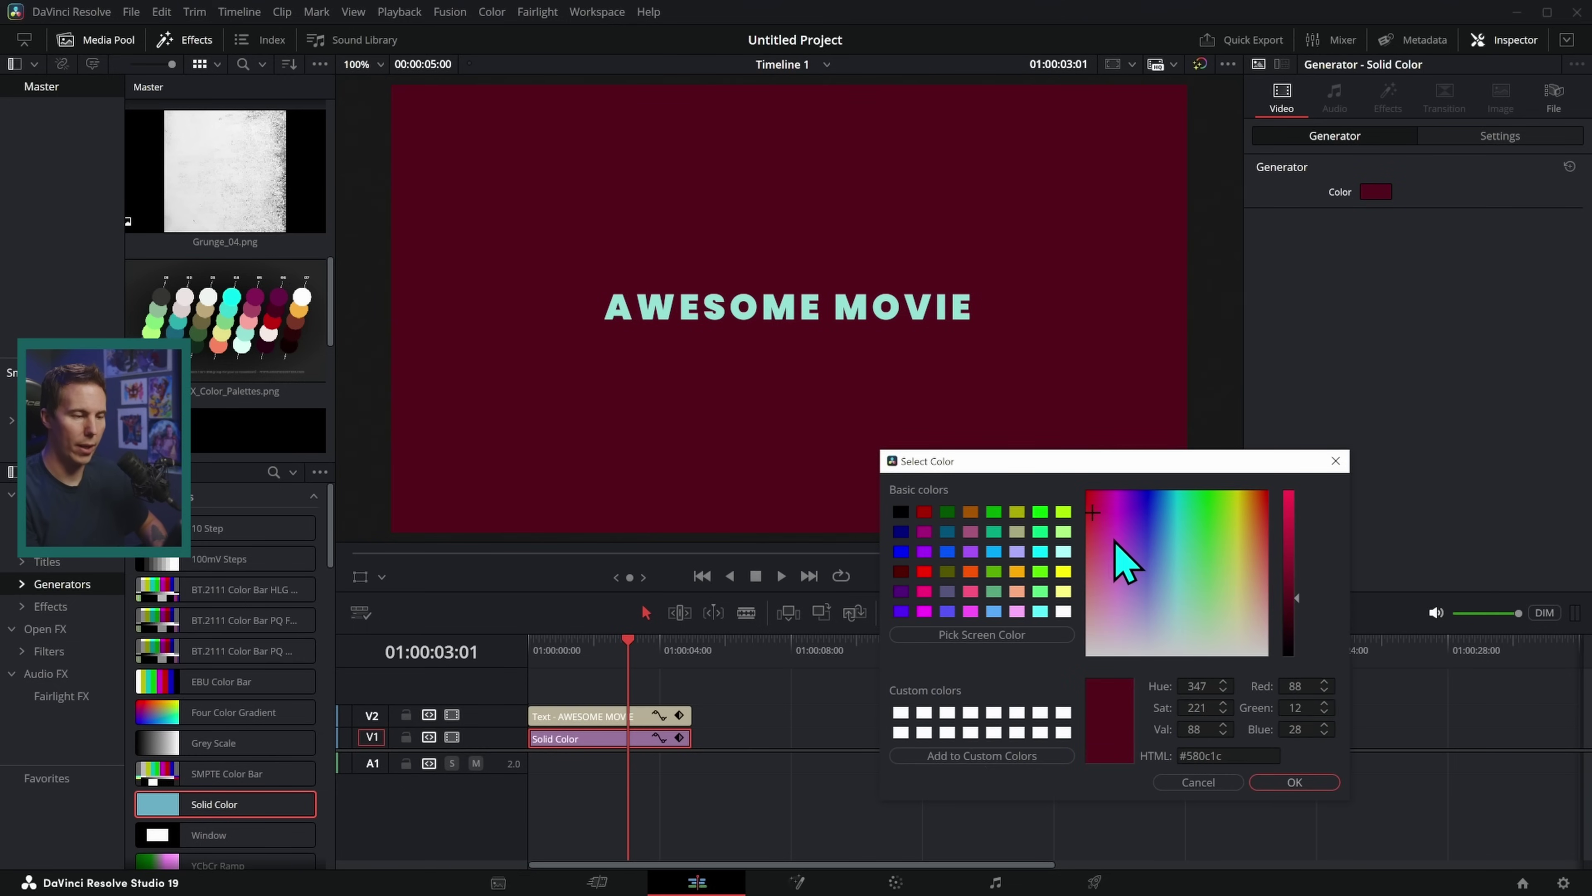
key(Return)
click(937, 670)
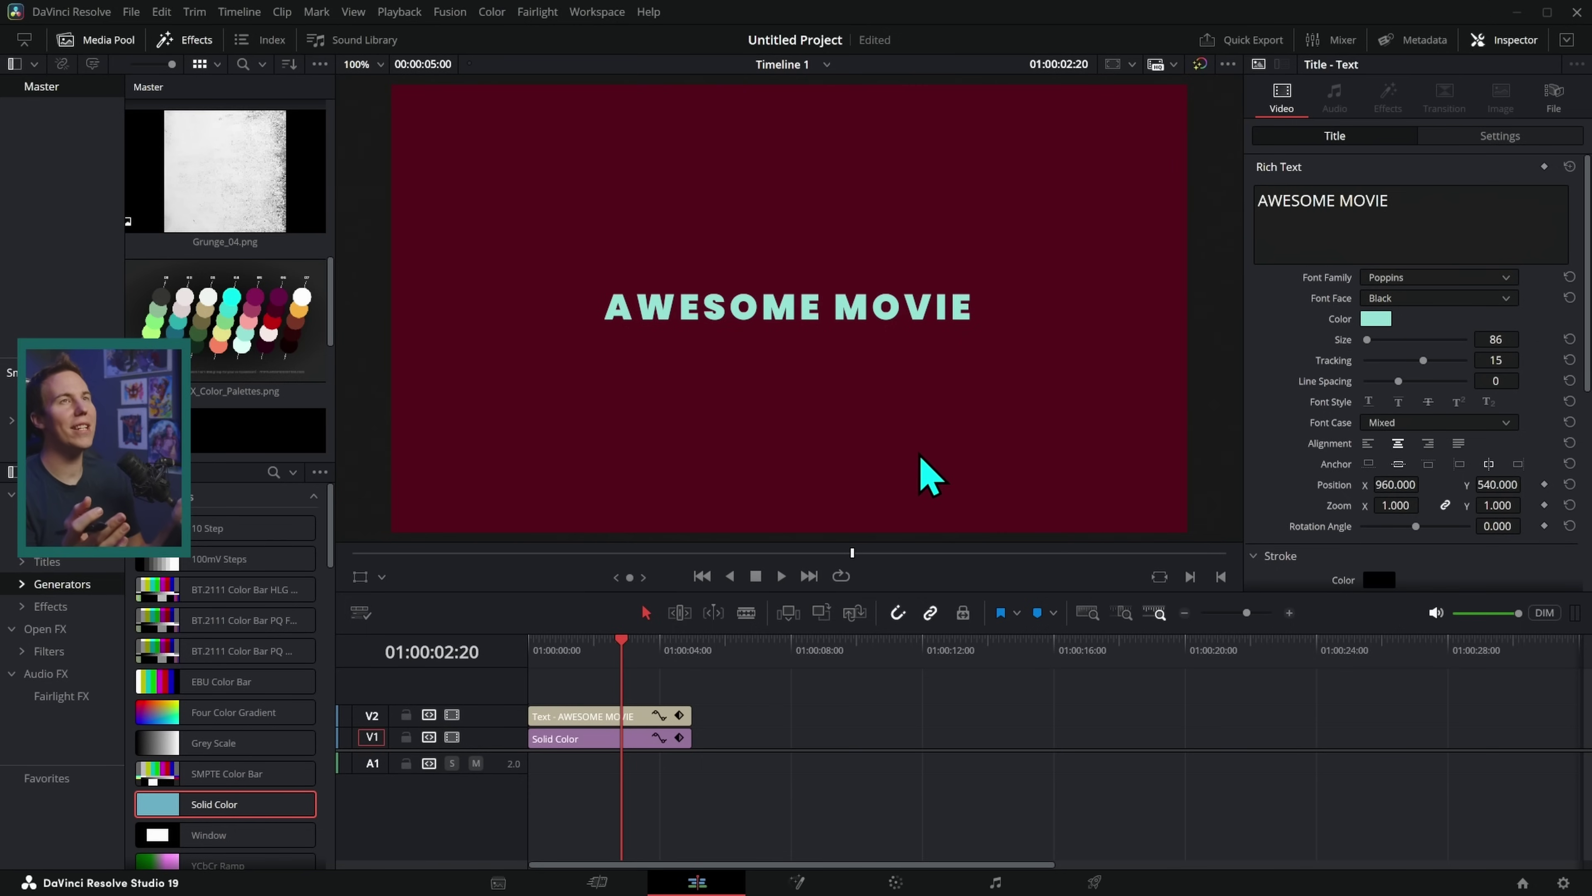
Add a trial Spiral Wipe to the start of the V2 title clip and preview it.
click(69, 539)
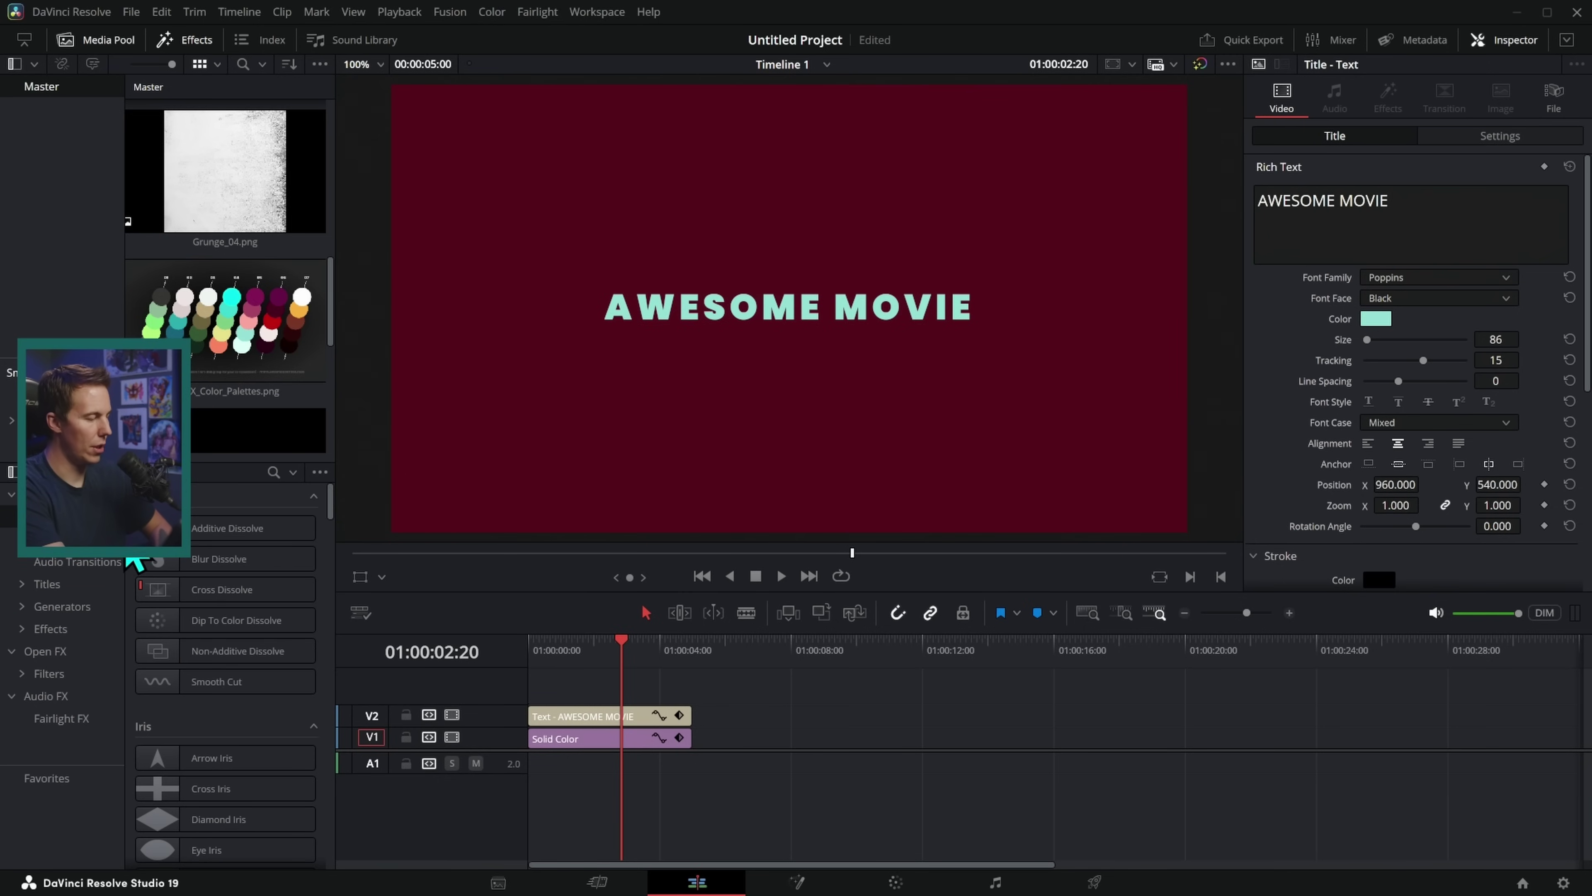
scroll(188, 627, down, 10)
drag(213, 580, 535, 717)
click(550, 656)
key(Home)
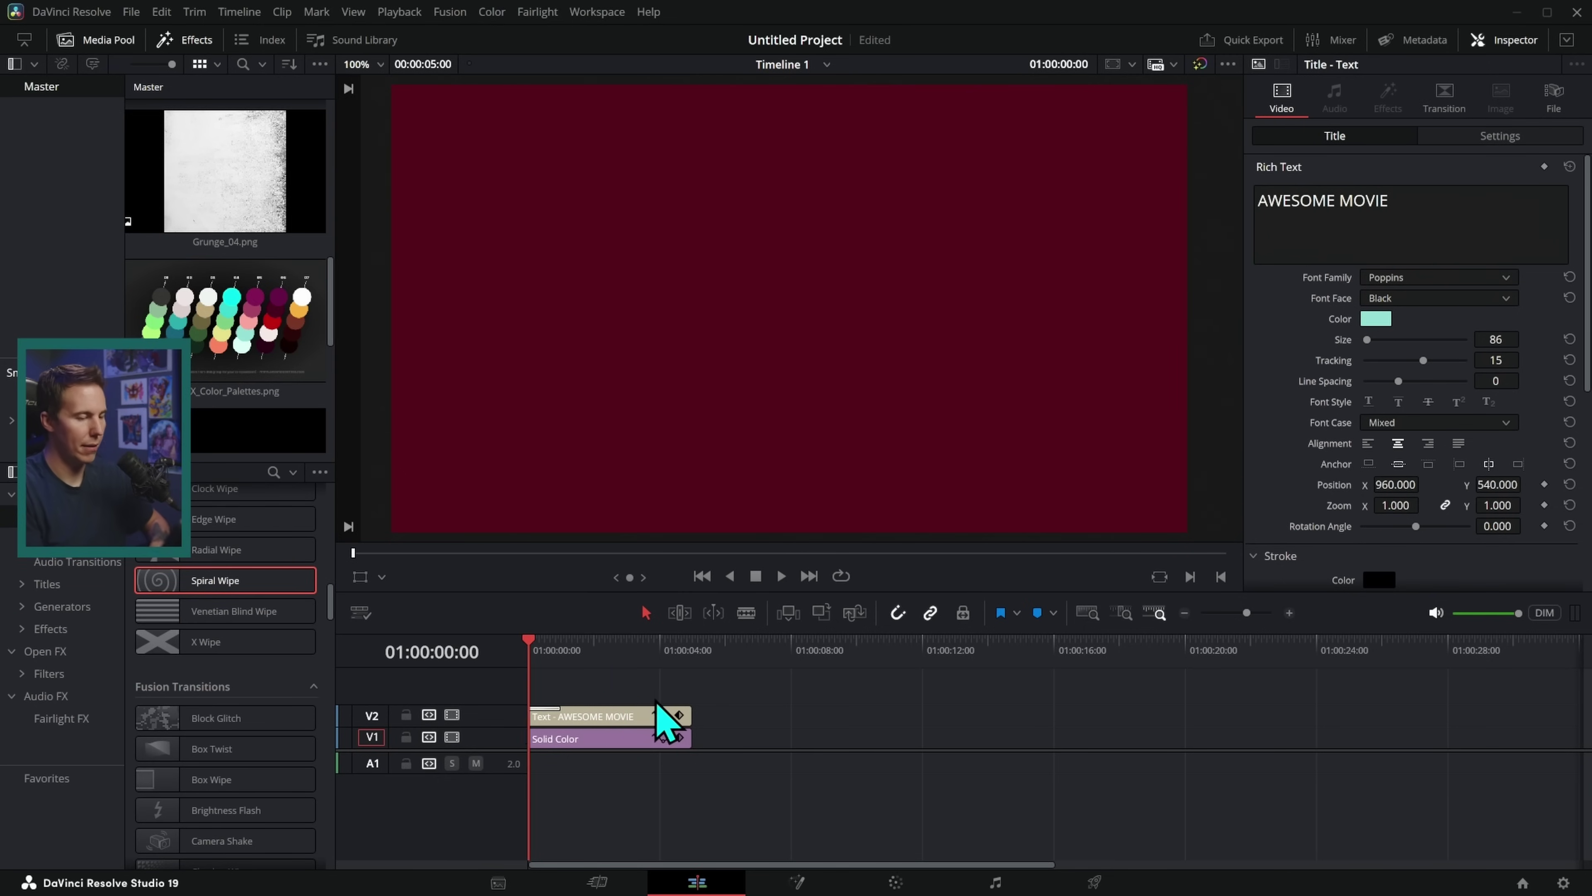
click(593, 661)
key(Home)
key(space)
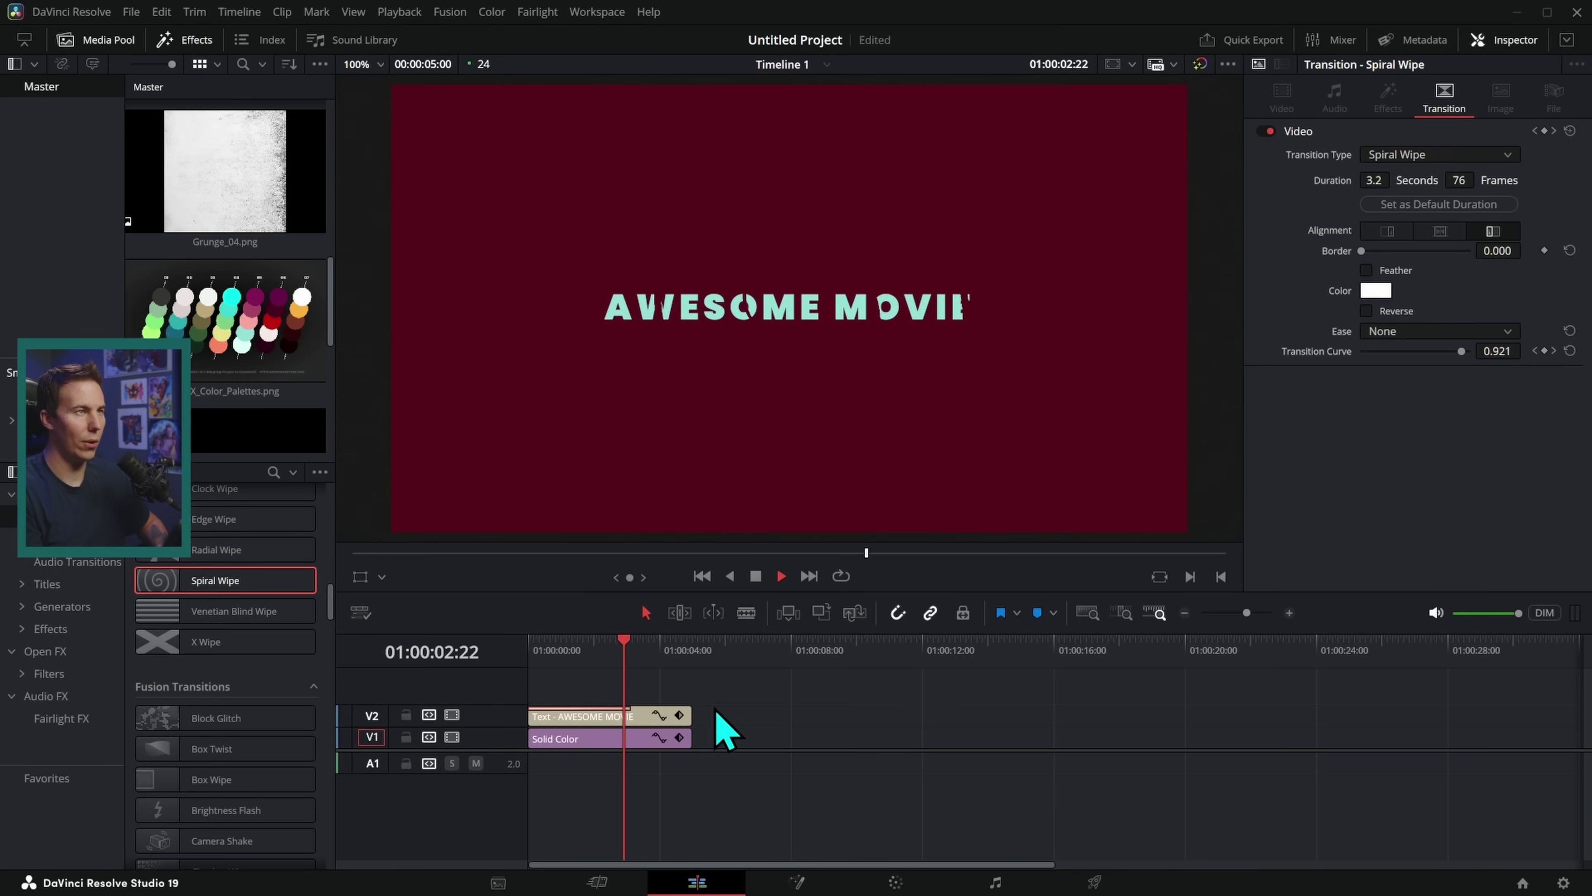
key(Home)
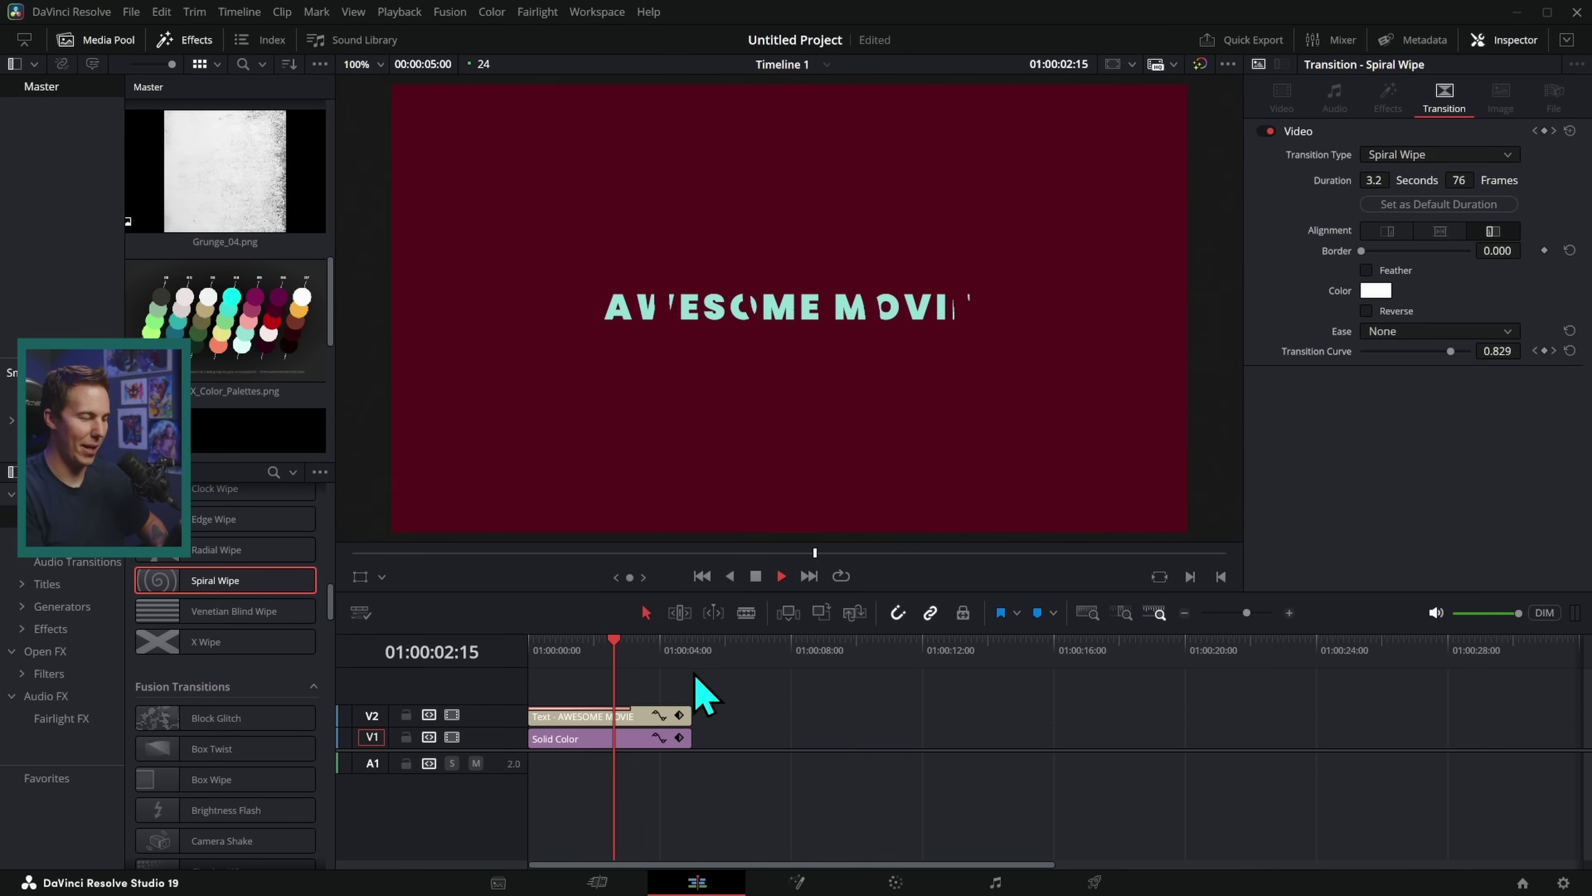
key(space)
Replace the Spiral Wipe with a Rotate transition and play it from the start.
click(697, 693)
scroll(248, 651, down, 10)
drag(176, 627, 538, 716)
key(Home)
key(space)
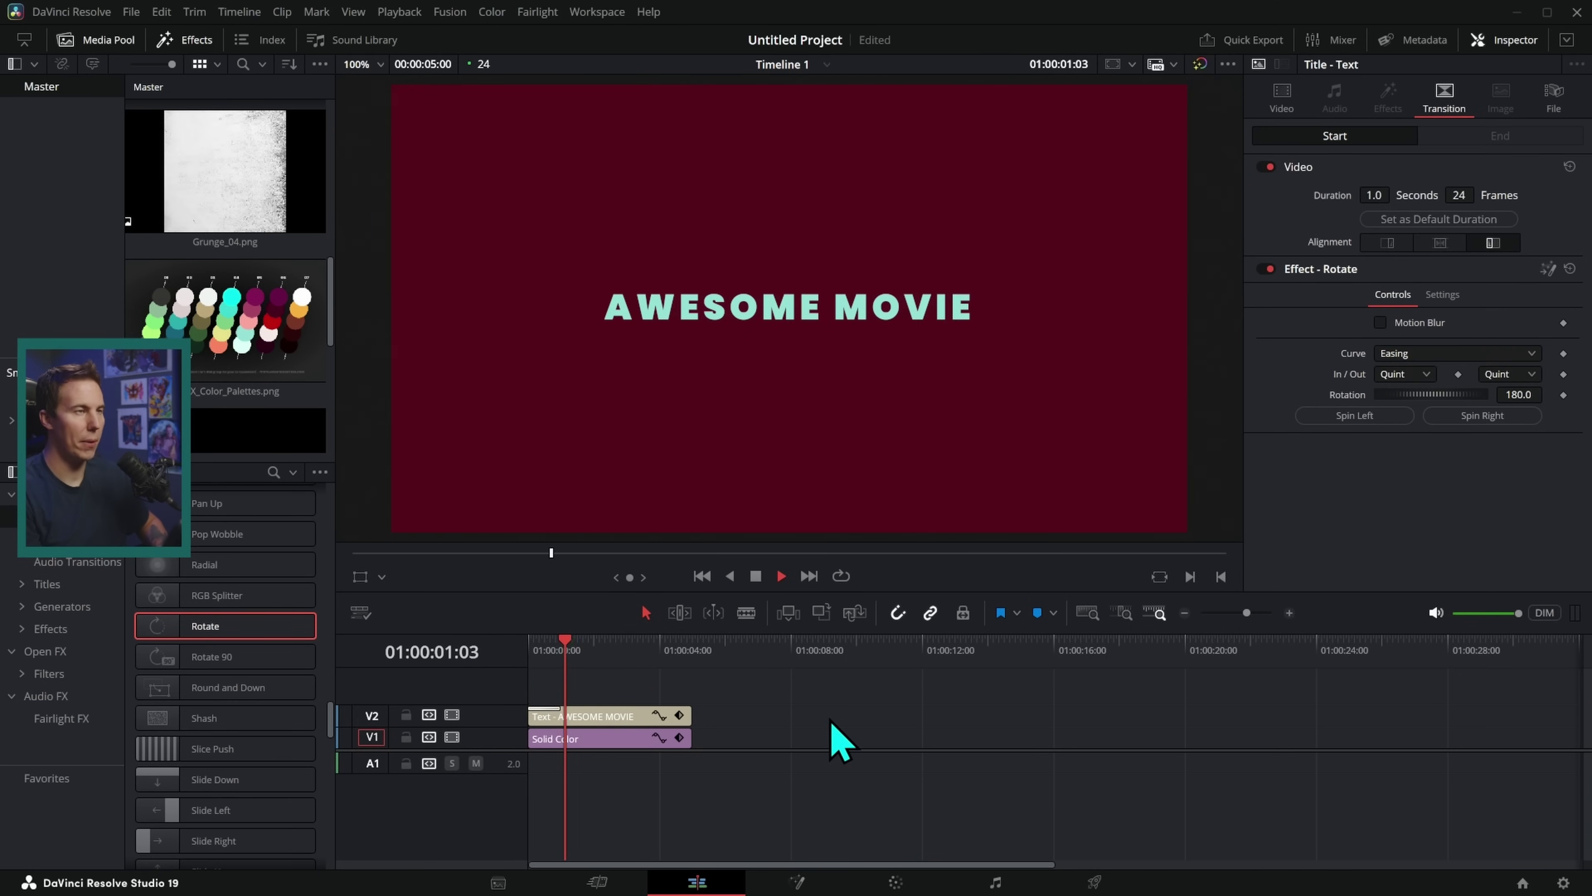
Preview the 2.0-second Rotate transition spinning the AWESOME MOVIE title in from the start.
click(569, 645)
key(space)
key(Home)
key(space)
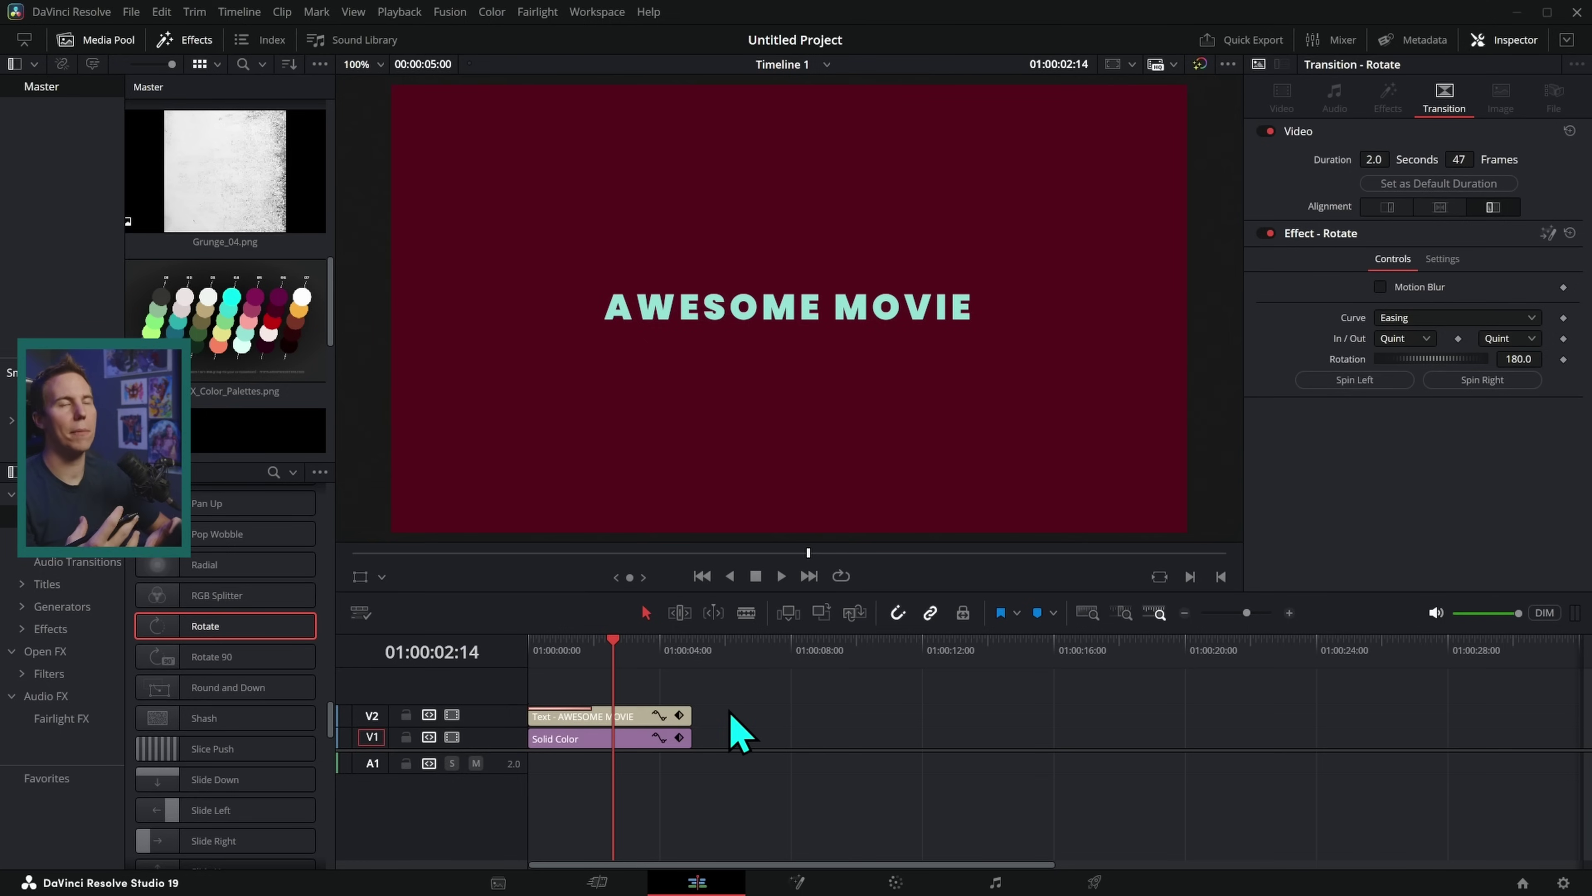
drag(583, 646, 514, 644)
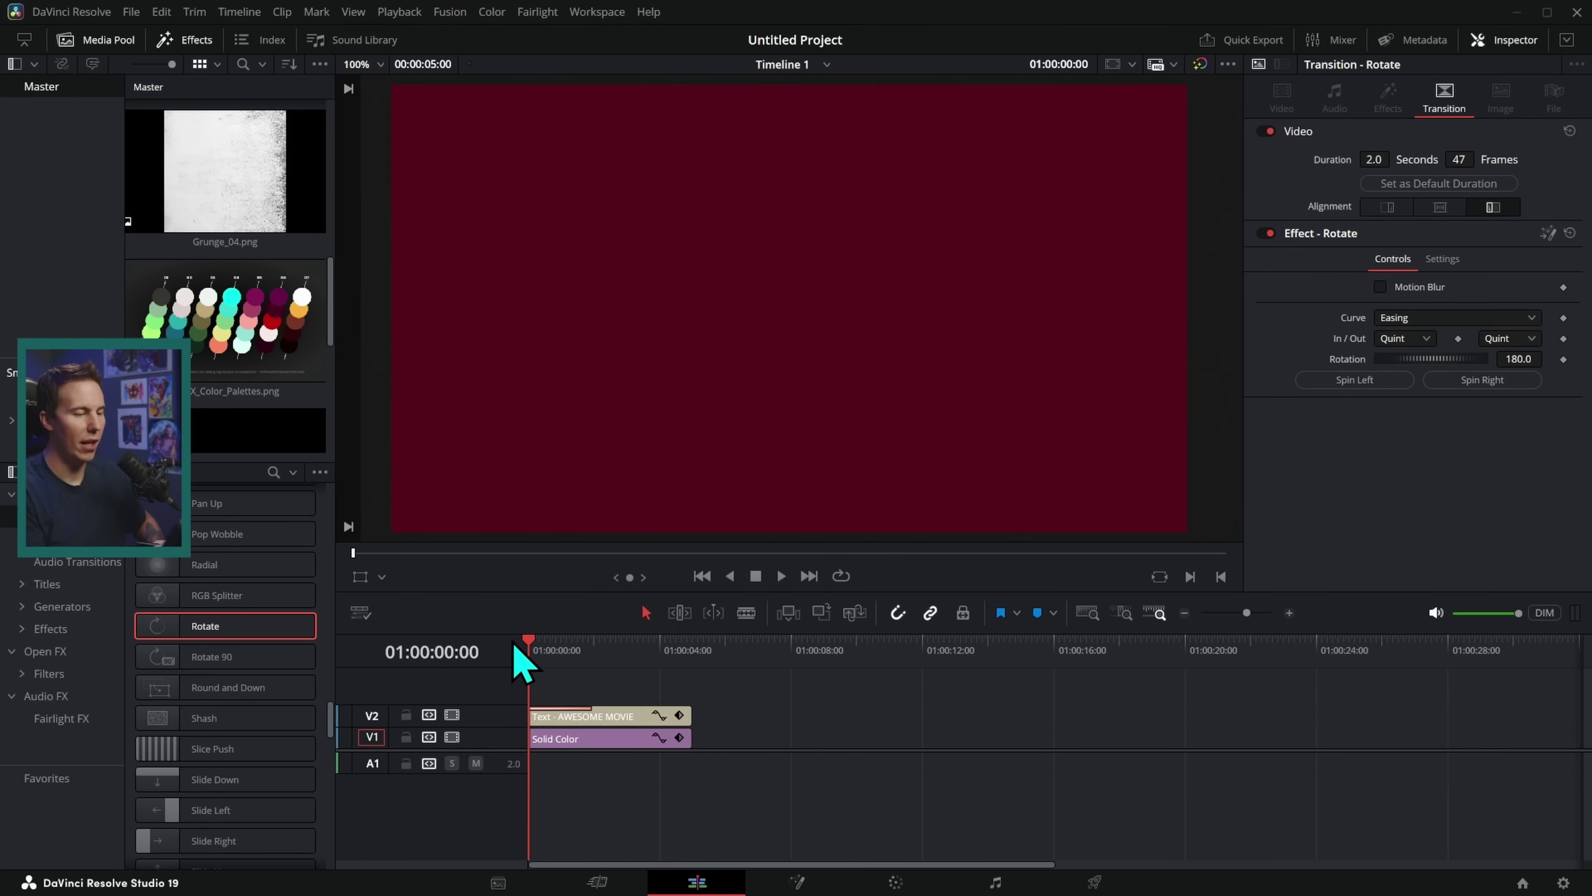
key(space)
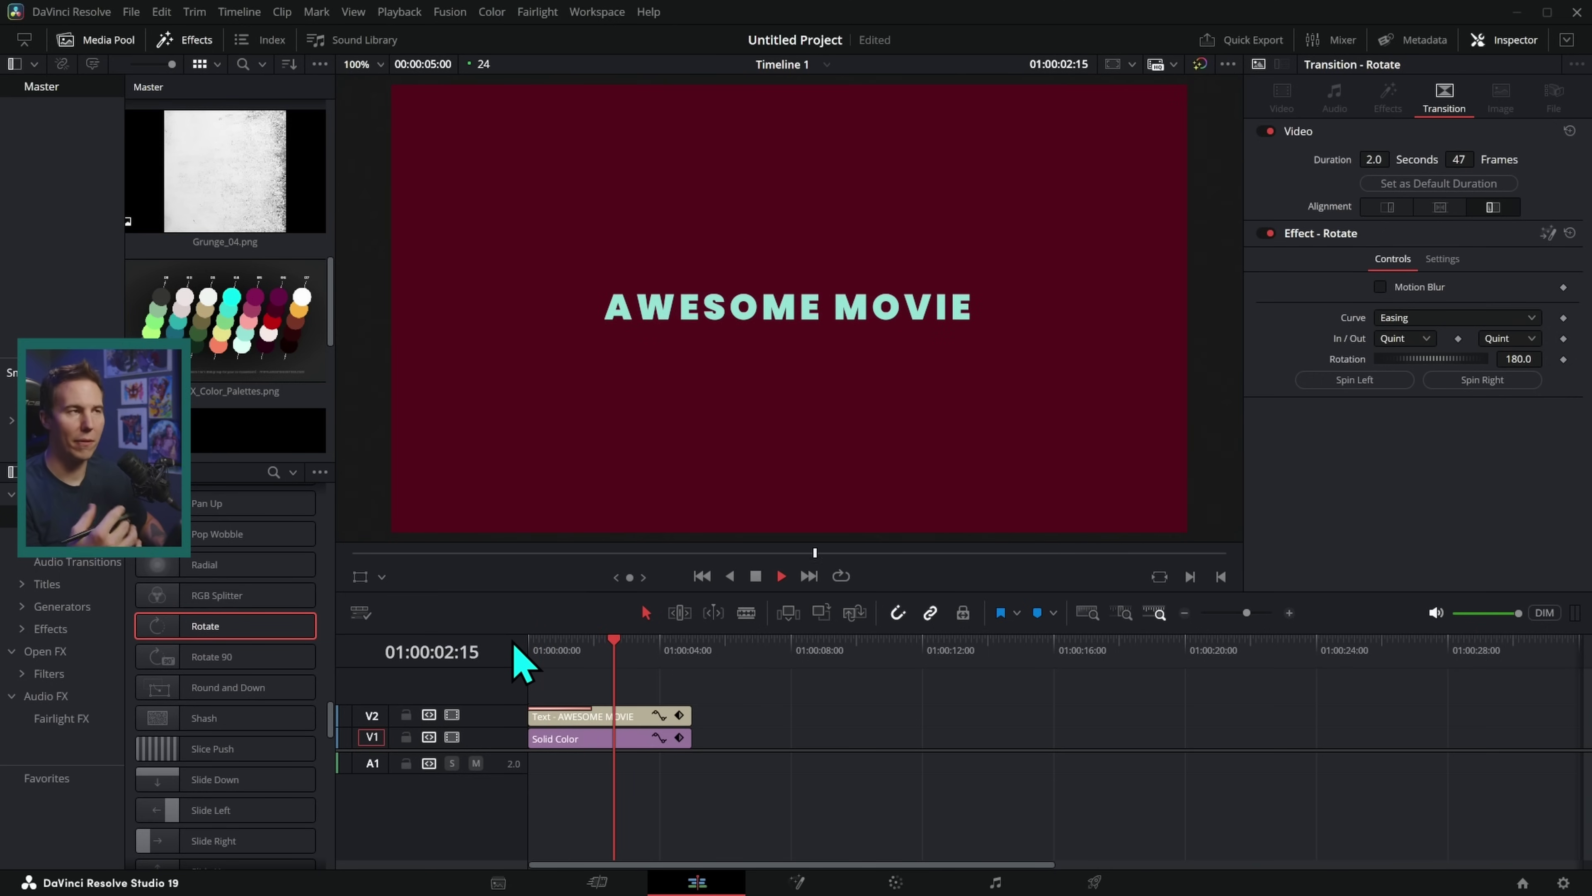
key(space)
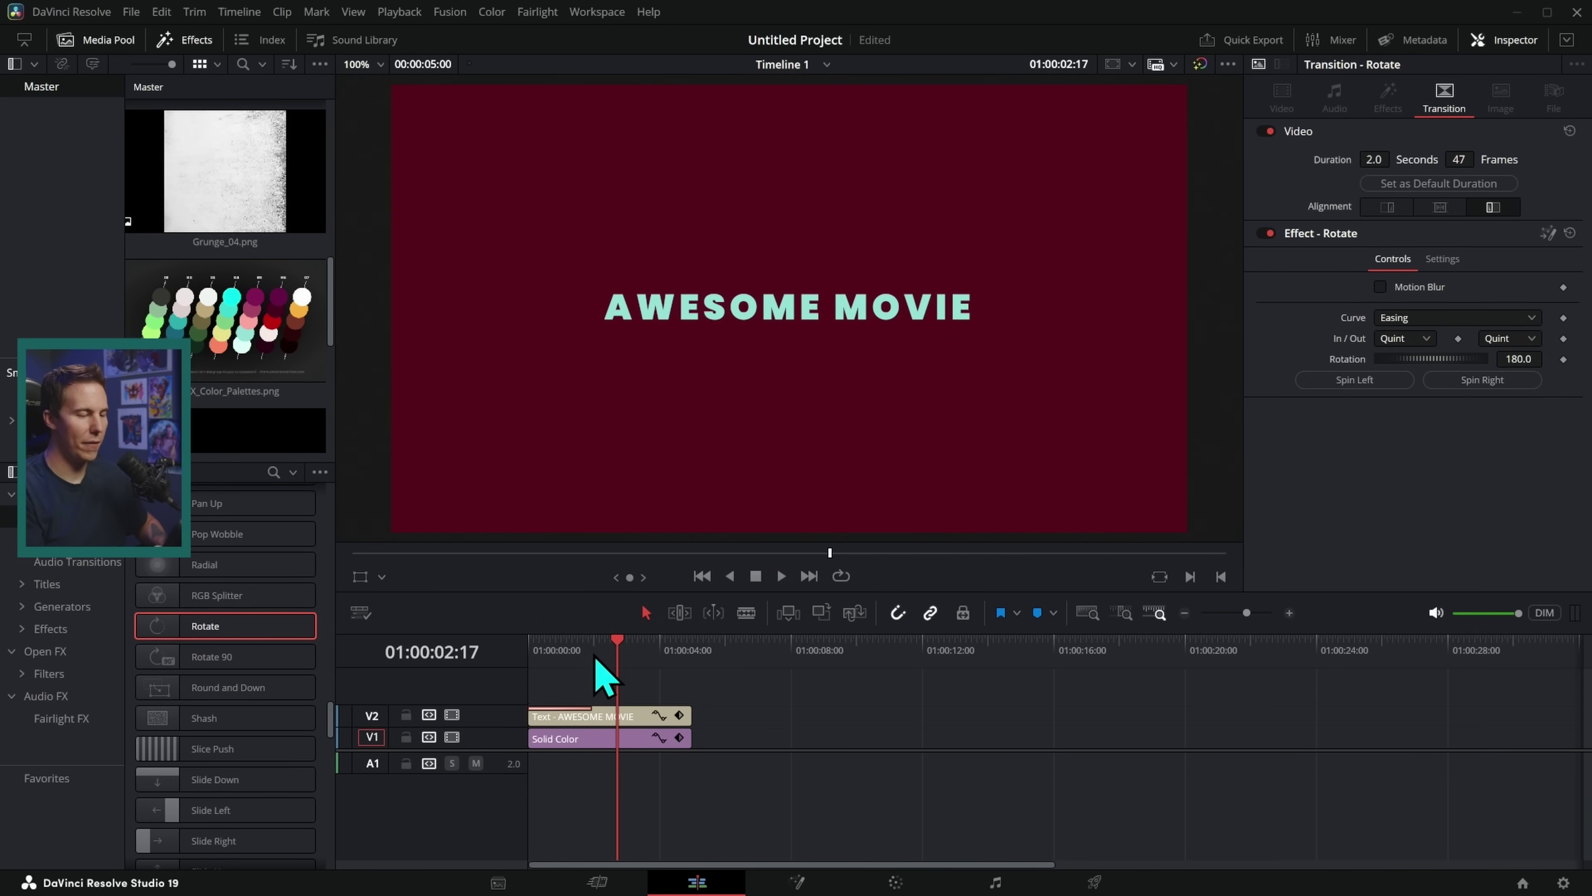
Change the title clip's Rich Text to 'FUN MOVIE' and play it rotating in from the start.
drag(618, 653, 540, 684)
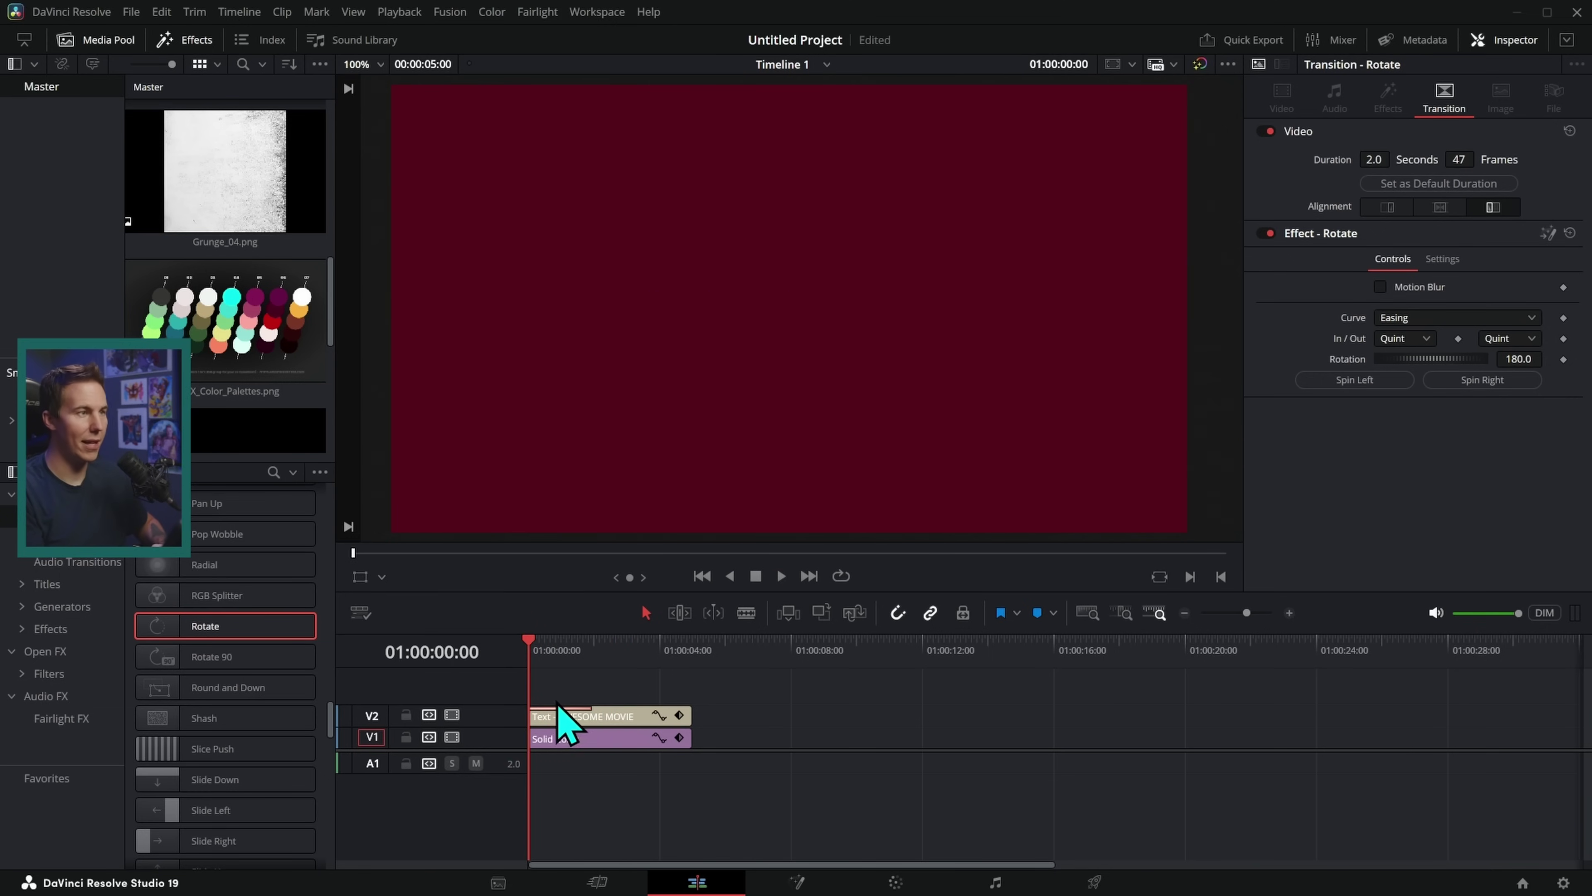
click(568, 716)
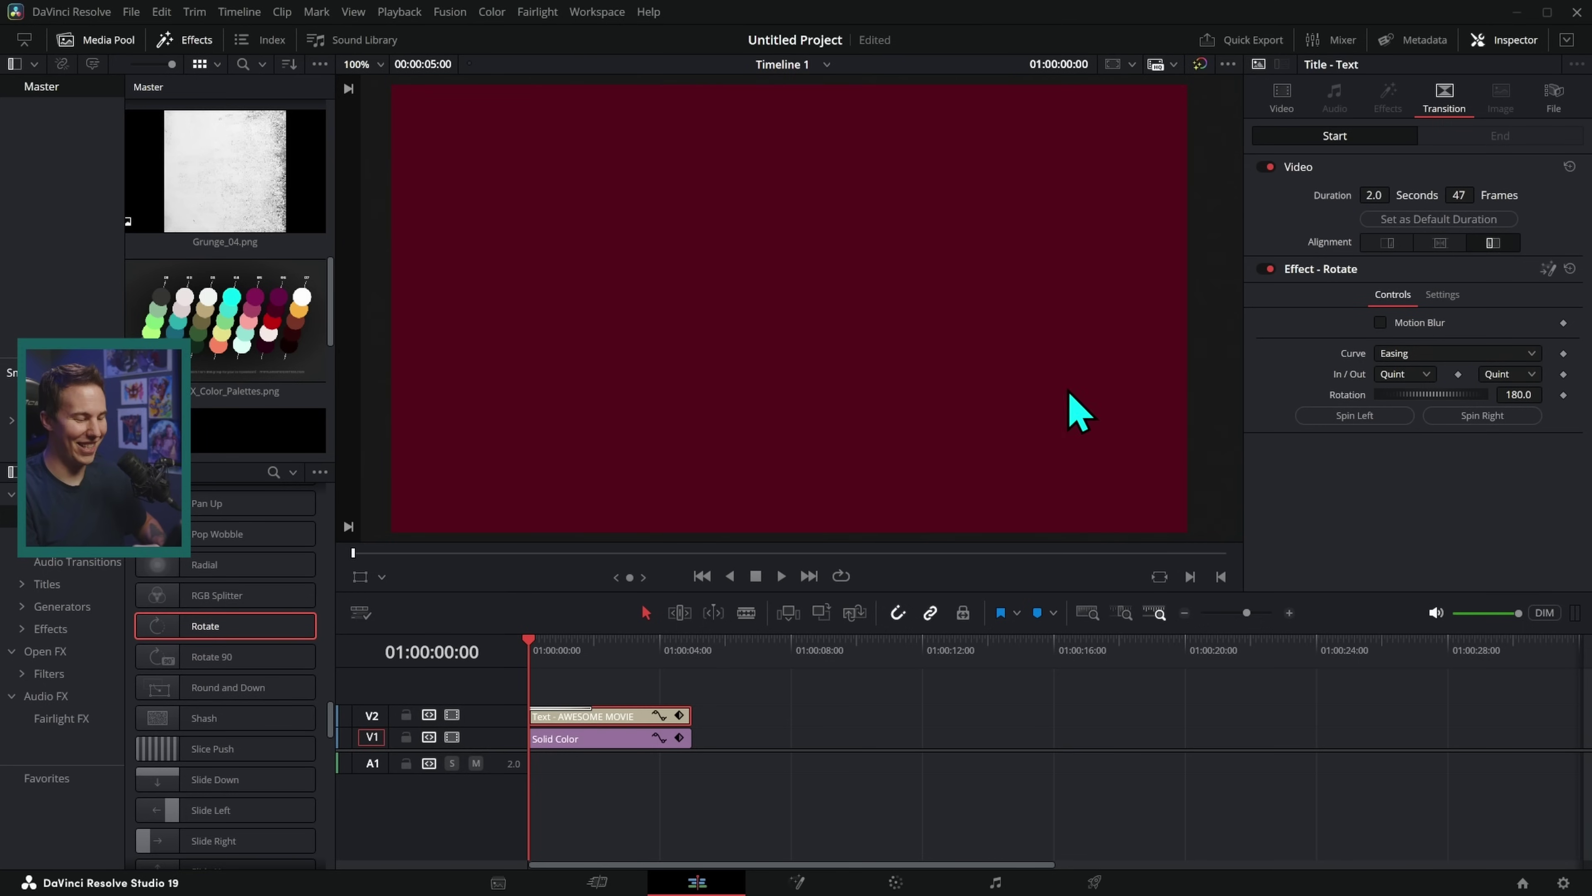
click(1281, 99)
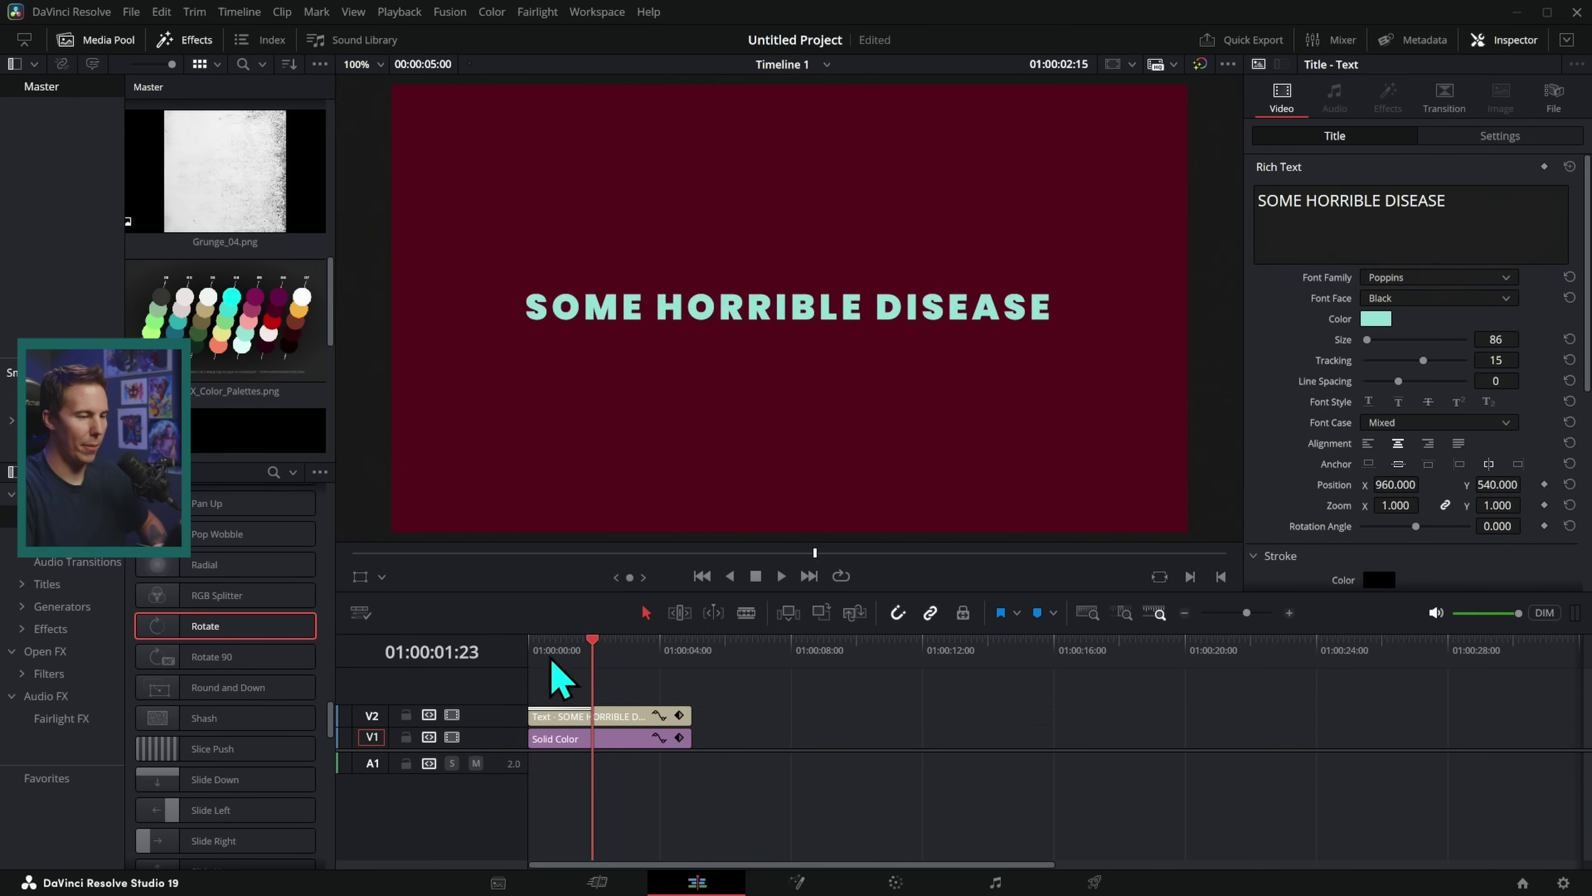
drag(551, 658, 451, 775)
key(space)
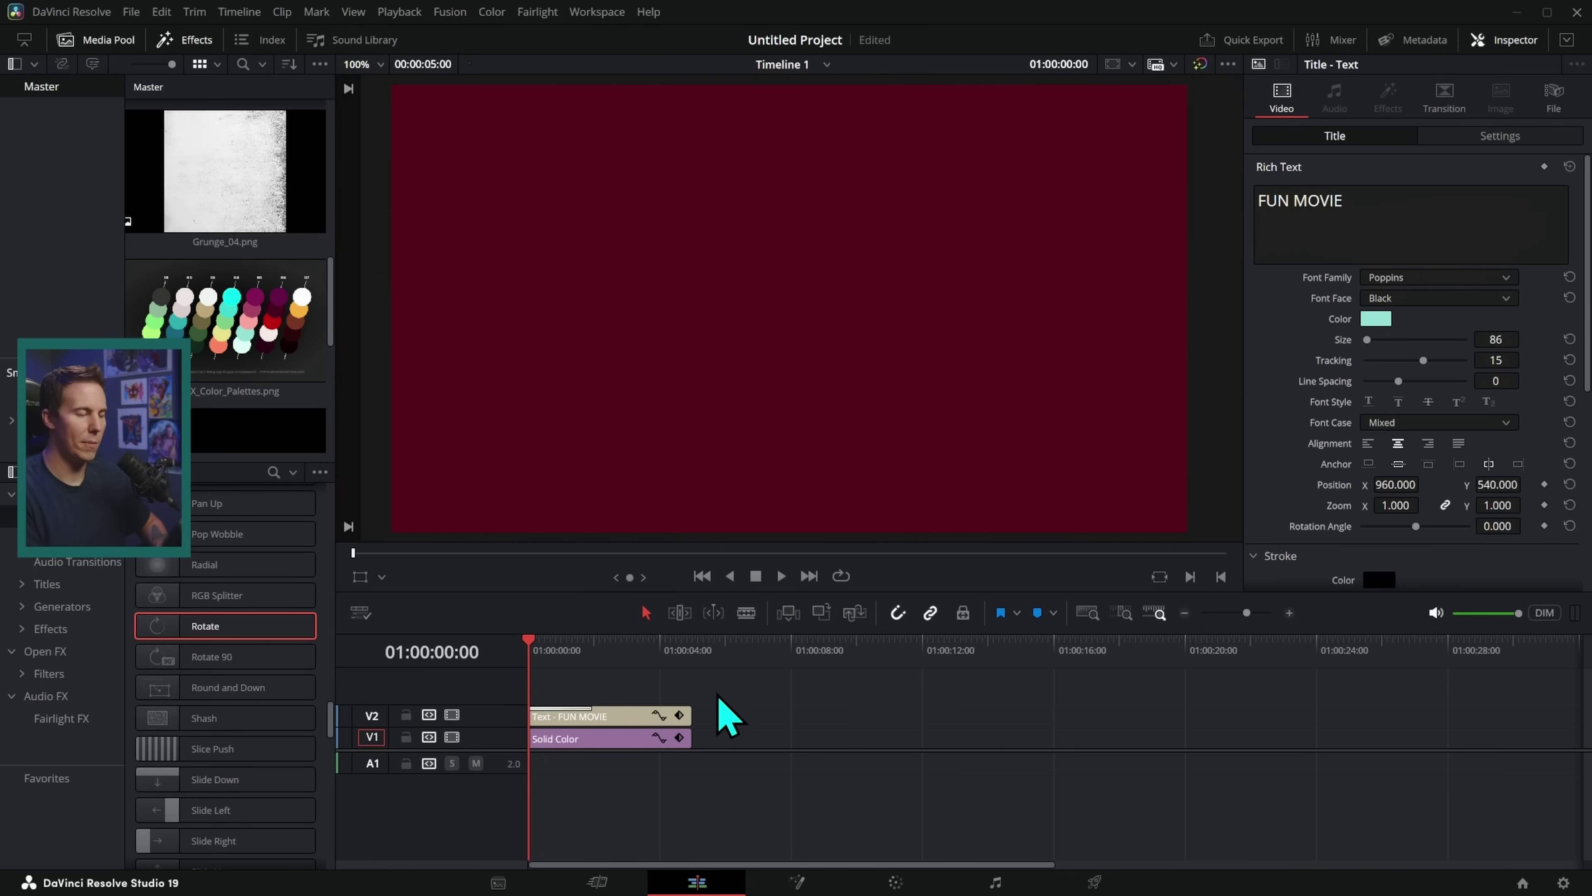
key(space)
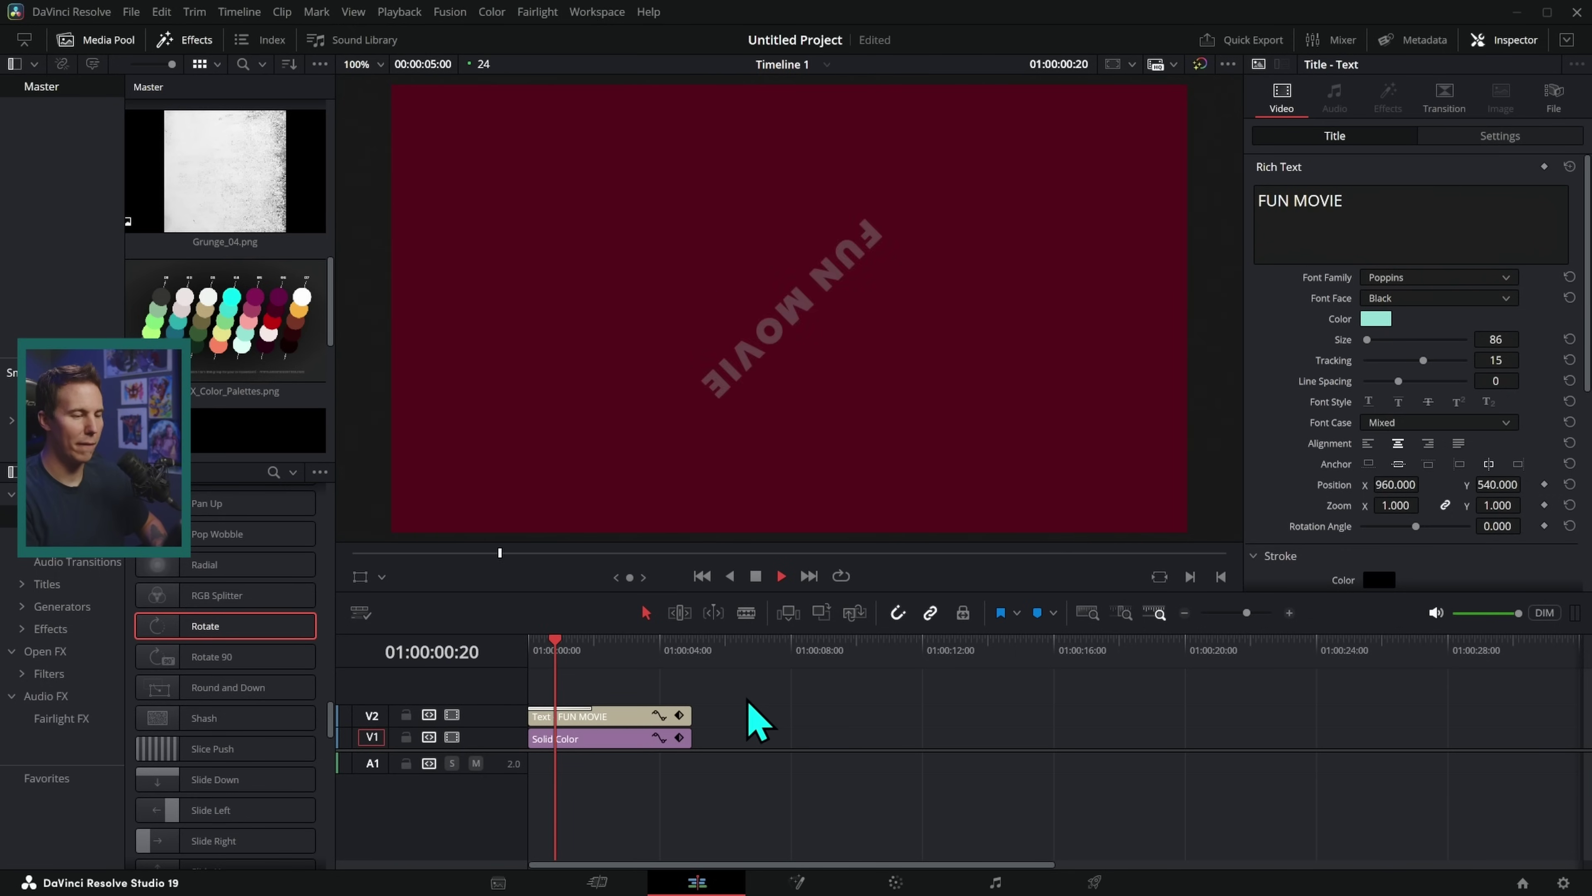
key(space)
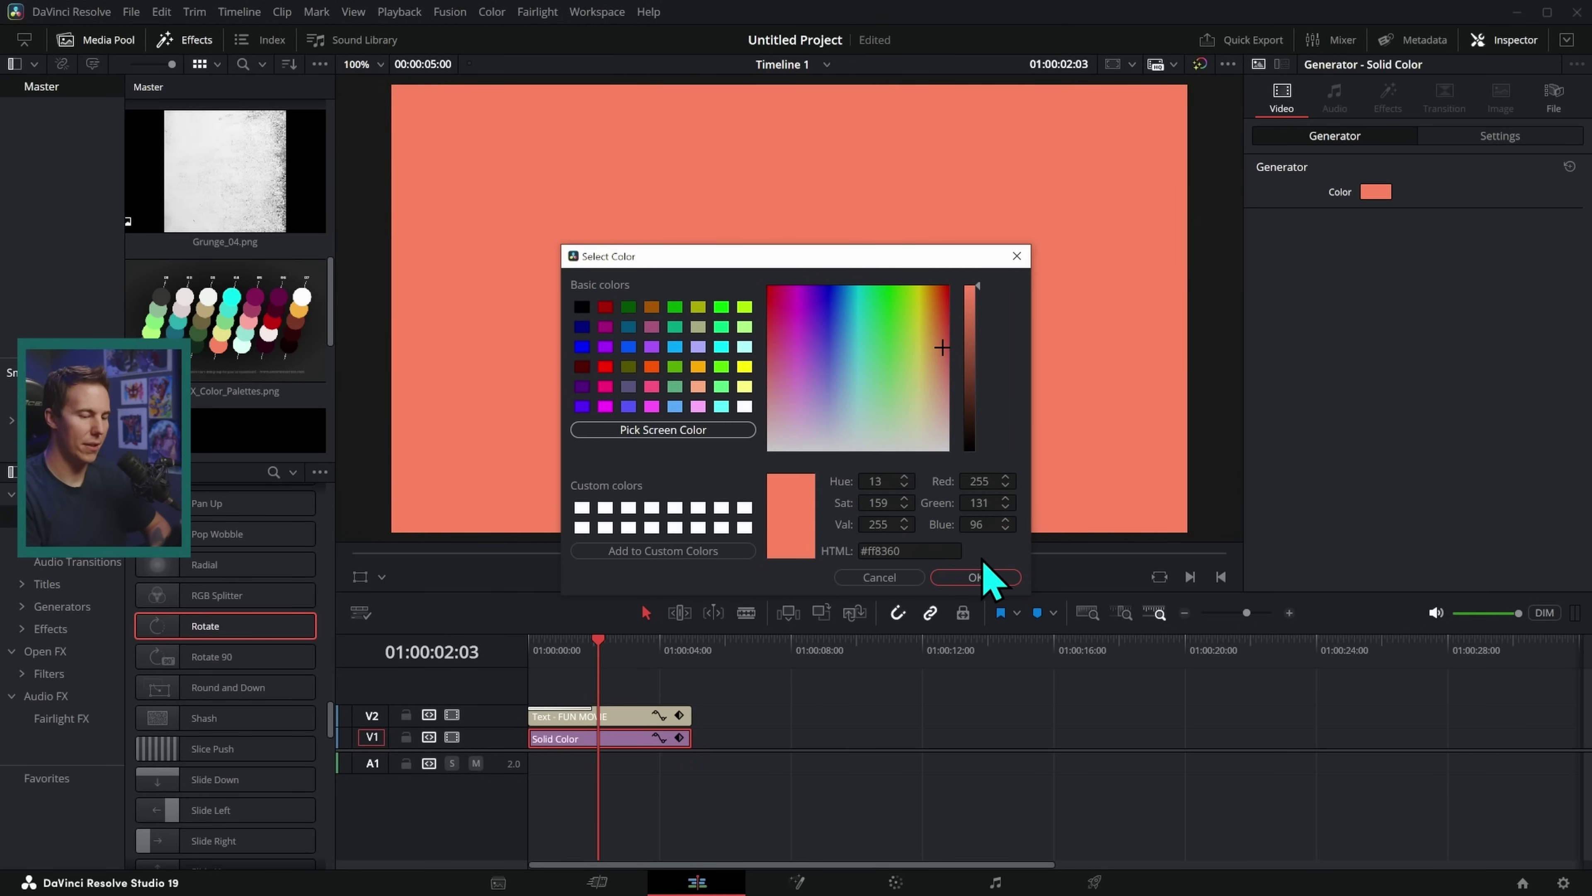
Confirm the salmon-peach Solid Color background, then select the FUN MOVIE text clip.
click(977, 578)
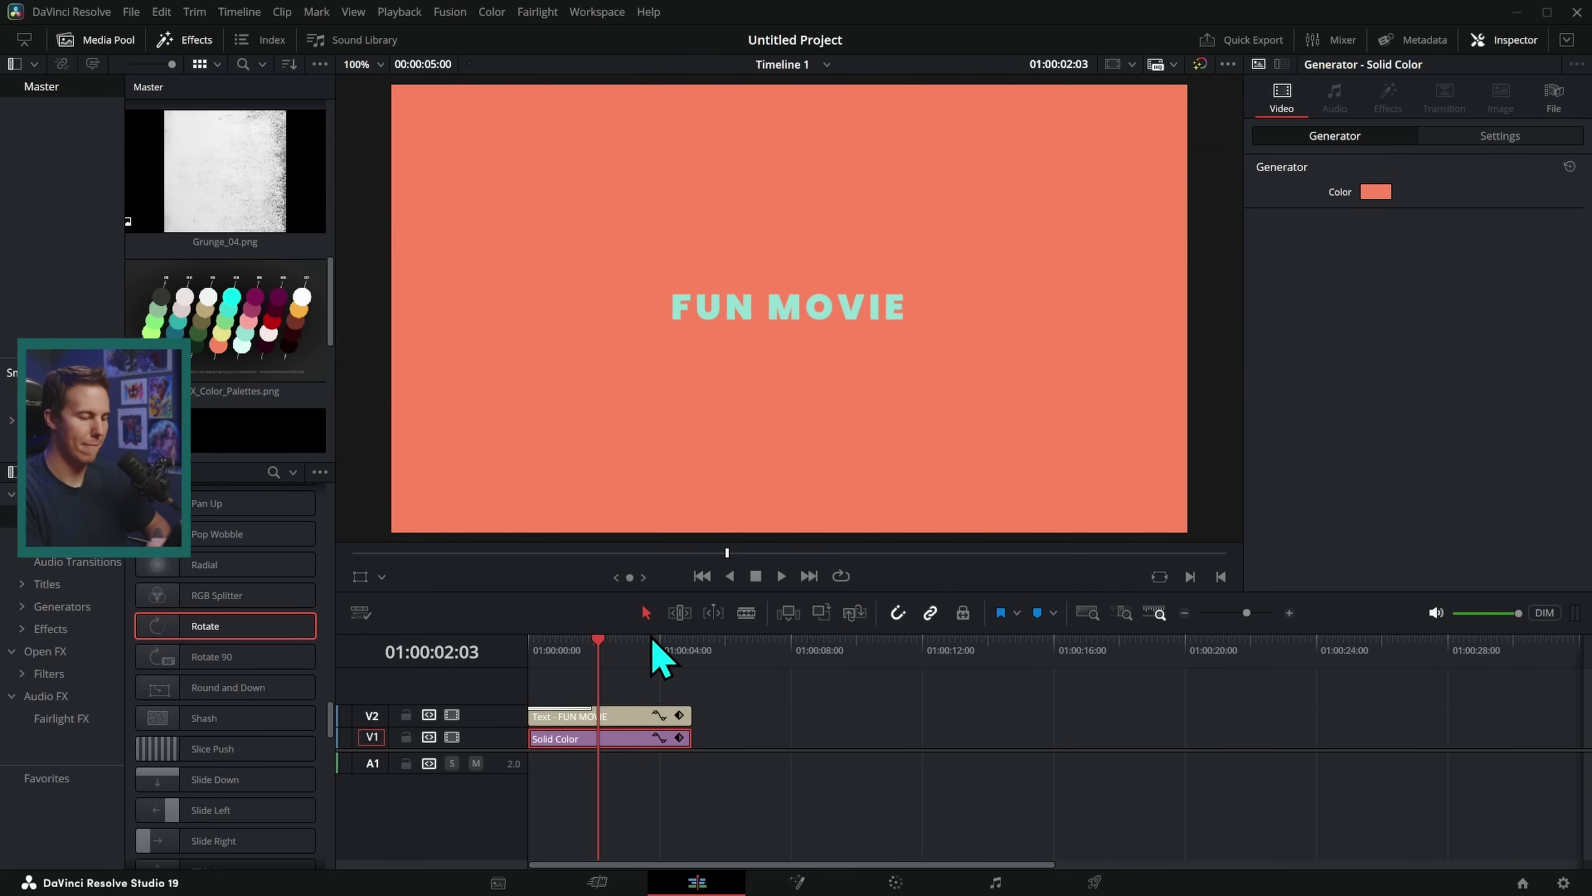
click(652, 715)
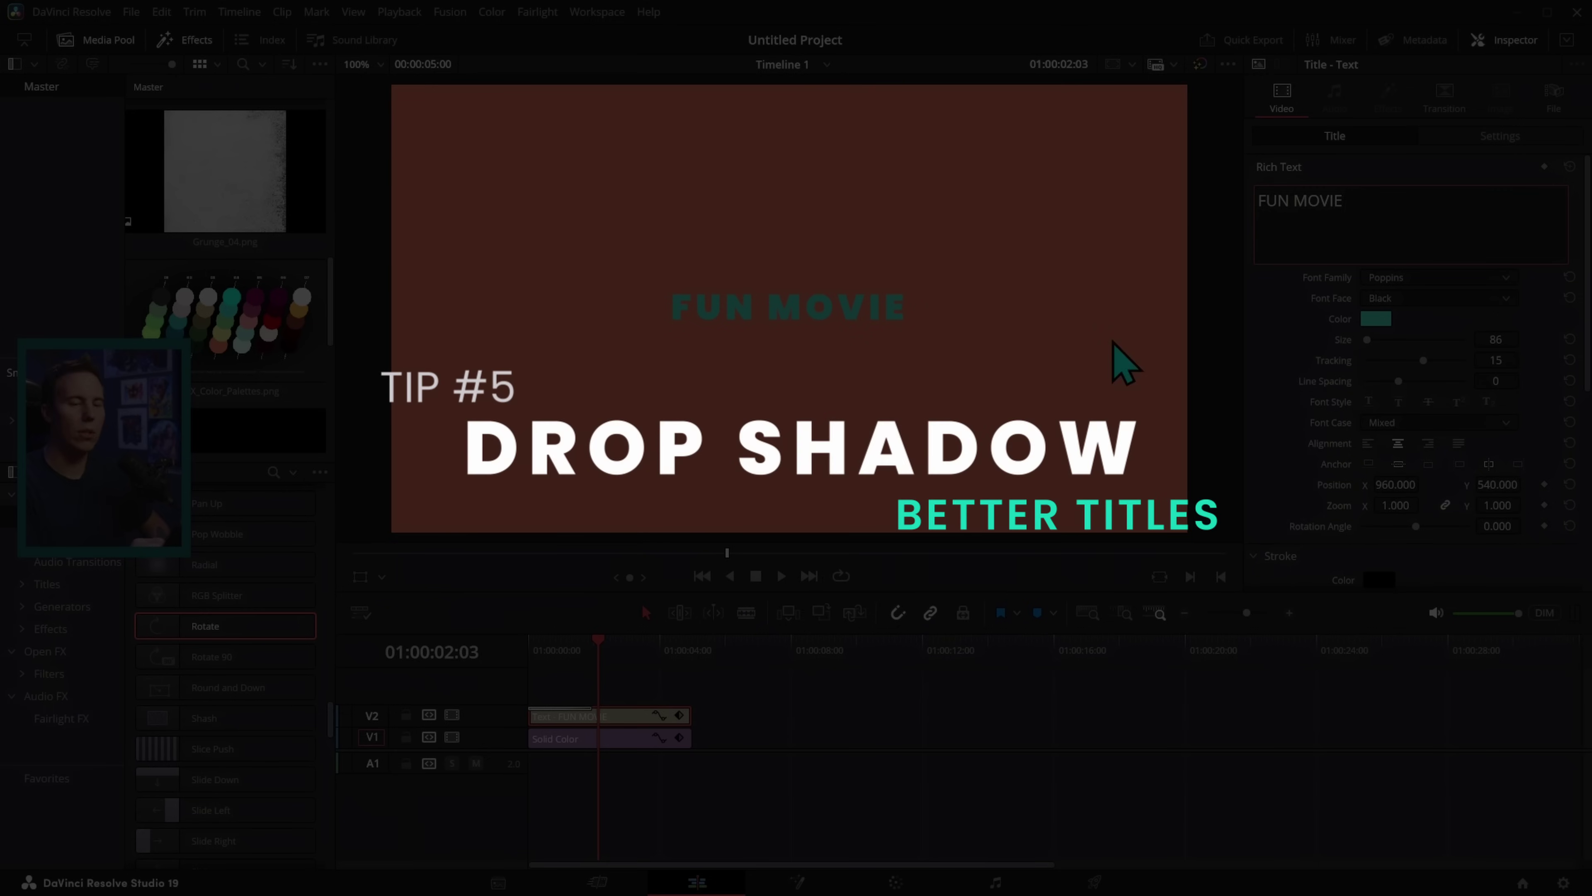
scroll(1264, 380, down, 1)
Set the title's Drop Shadow offset to X 3.000 and Y -5.000.
scroll(1279, 358, down, 5)
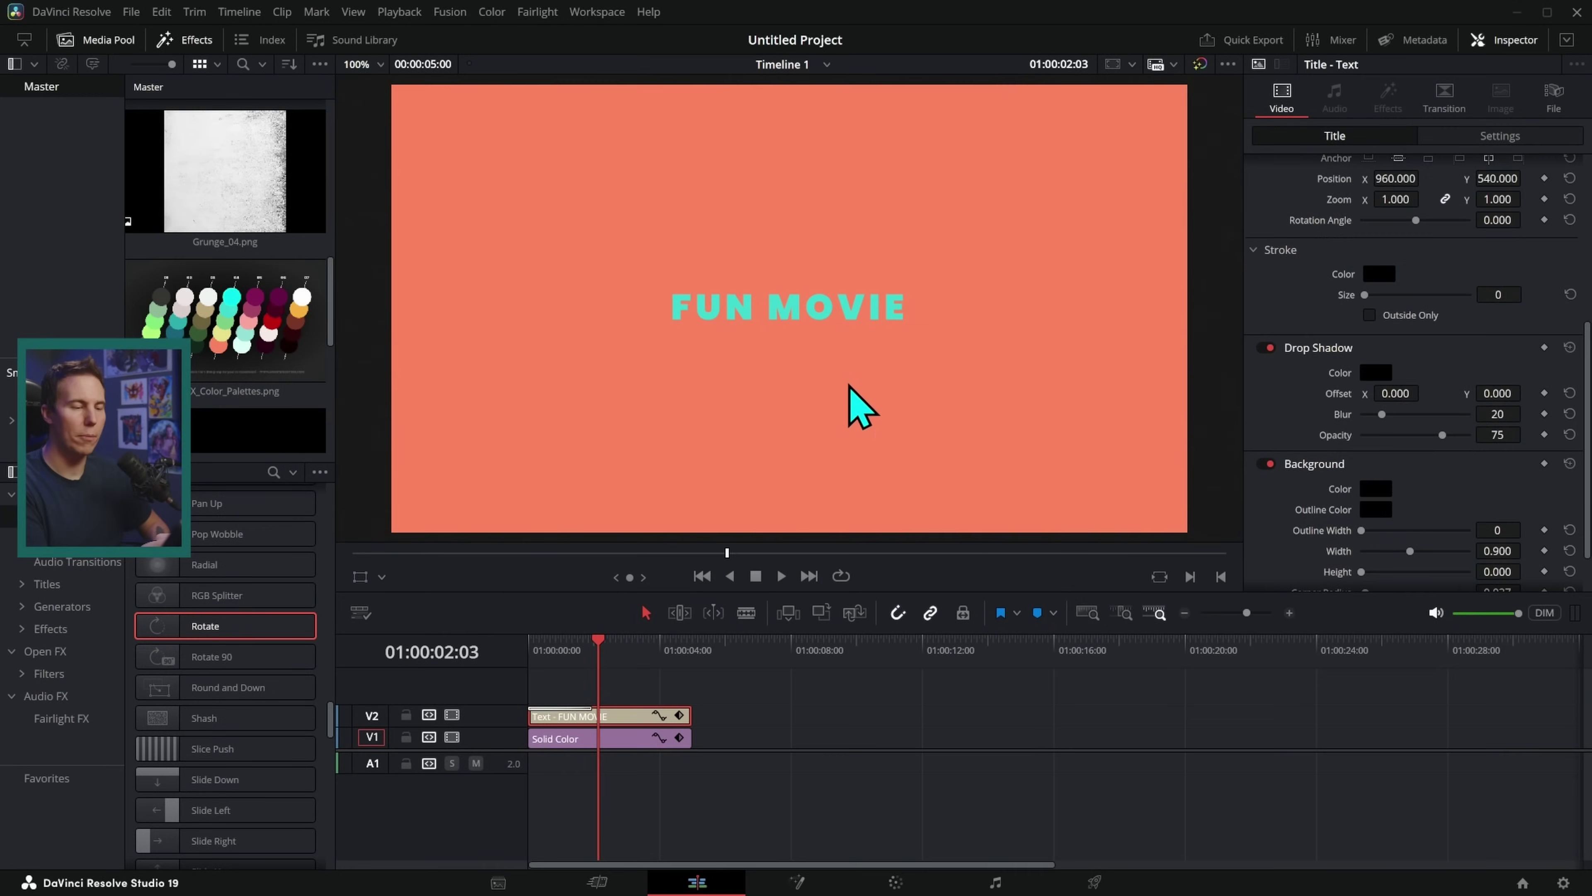
drag(1316, 256, 1293, 579)
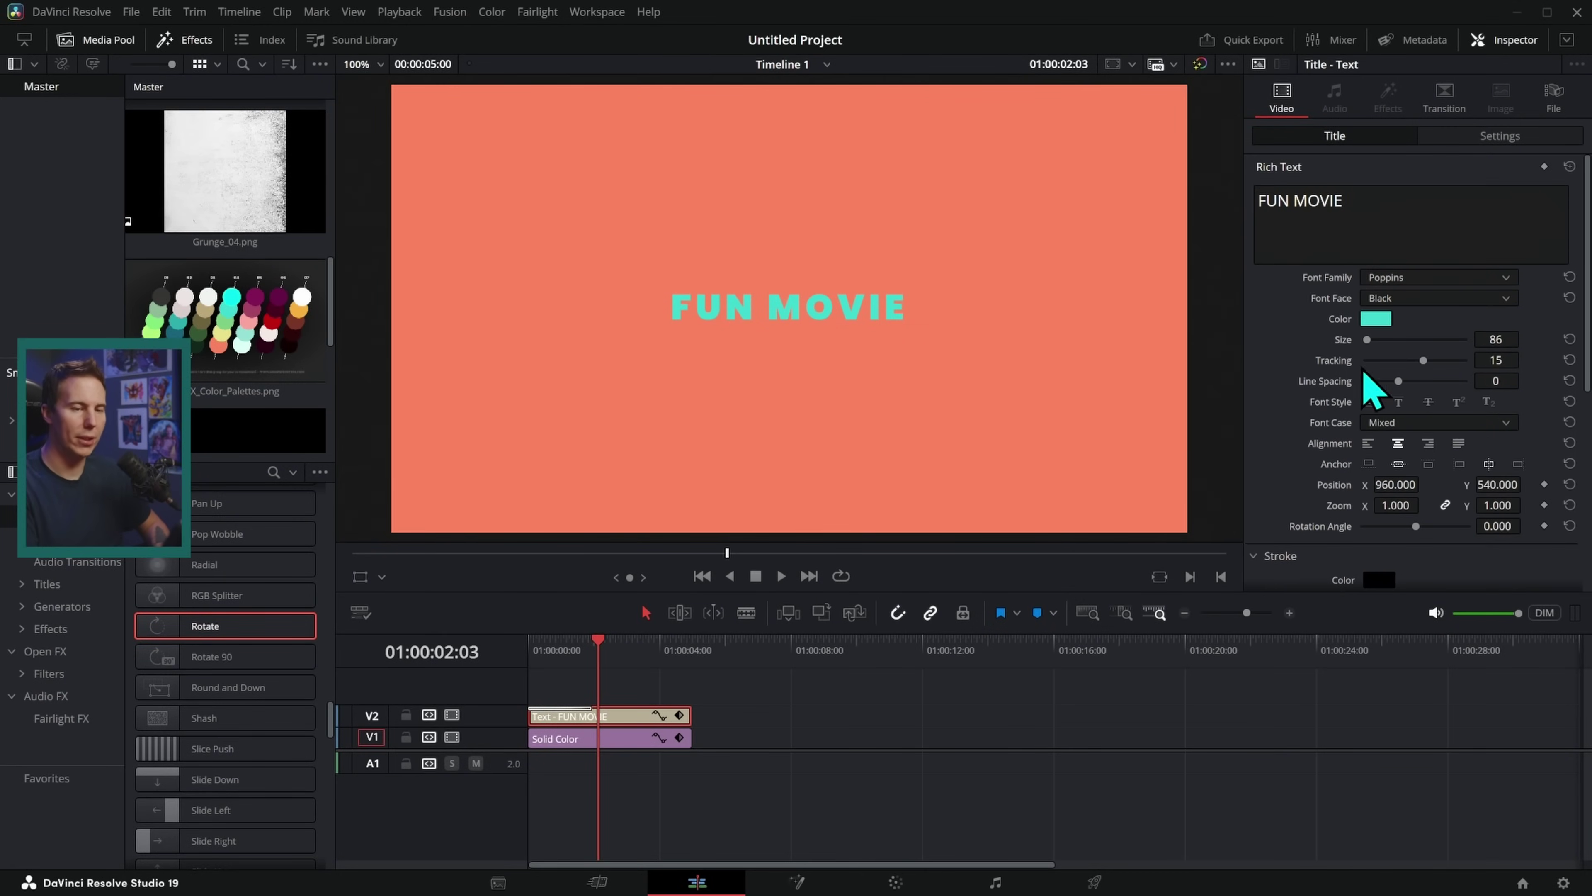
scroll(1279, 511, down, 6)
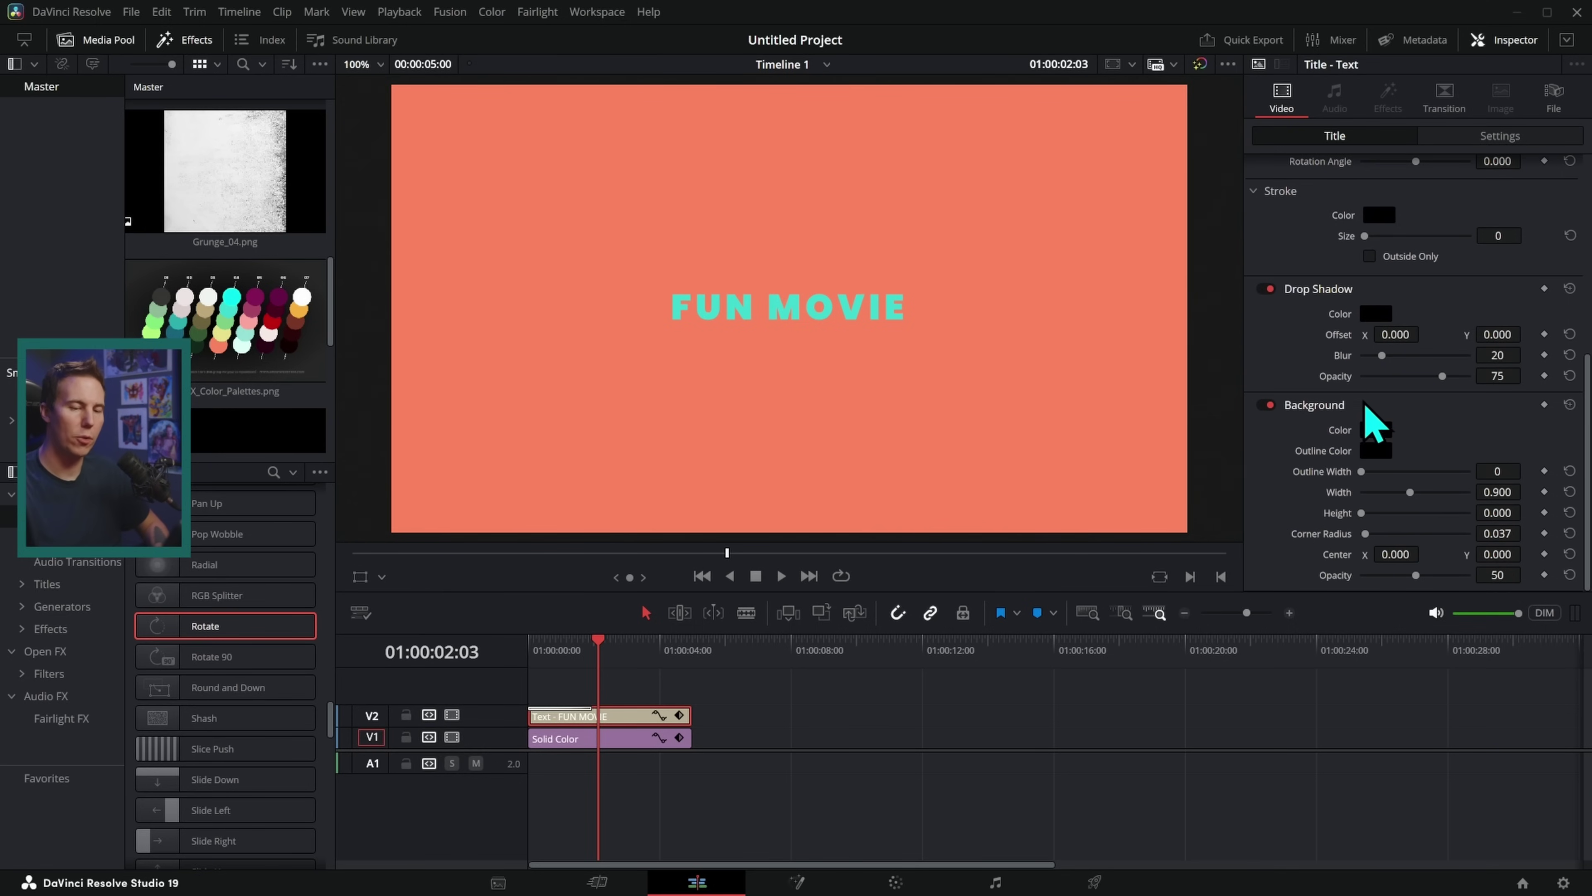
drag(1395, 334, 1458, 337)
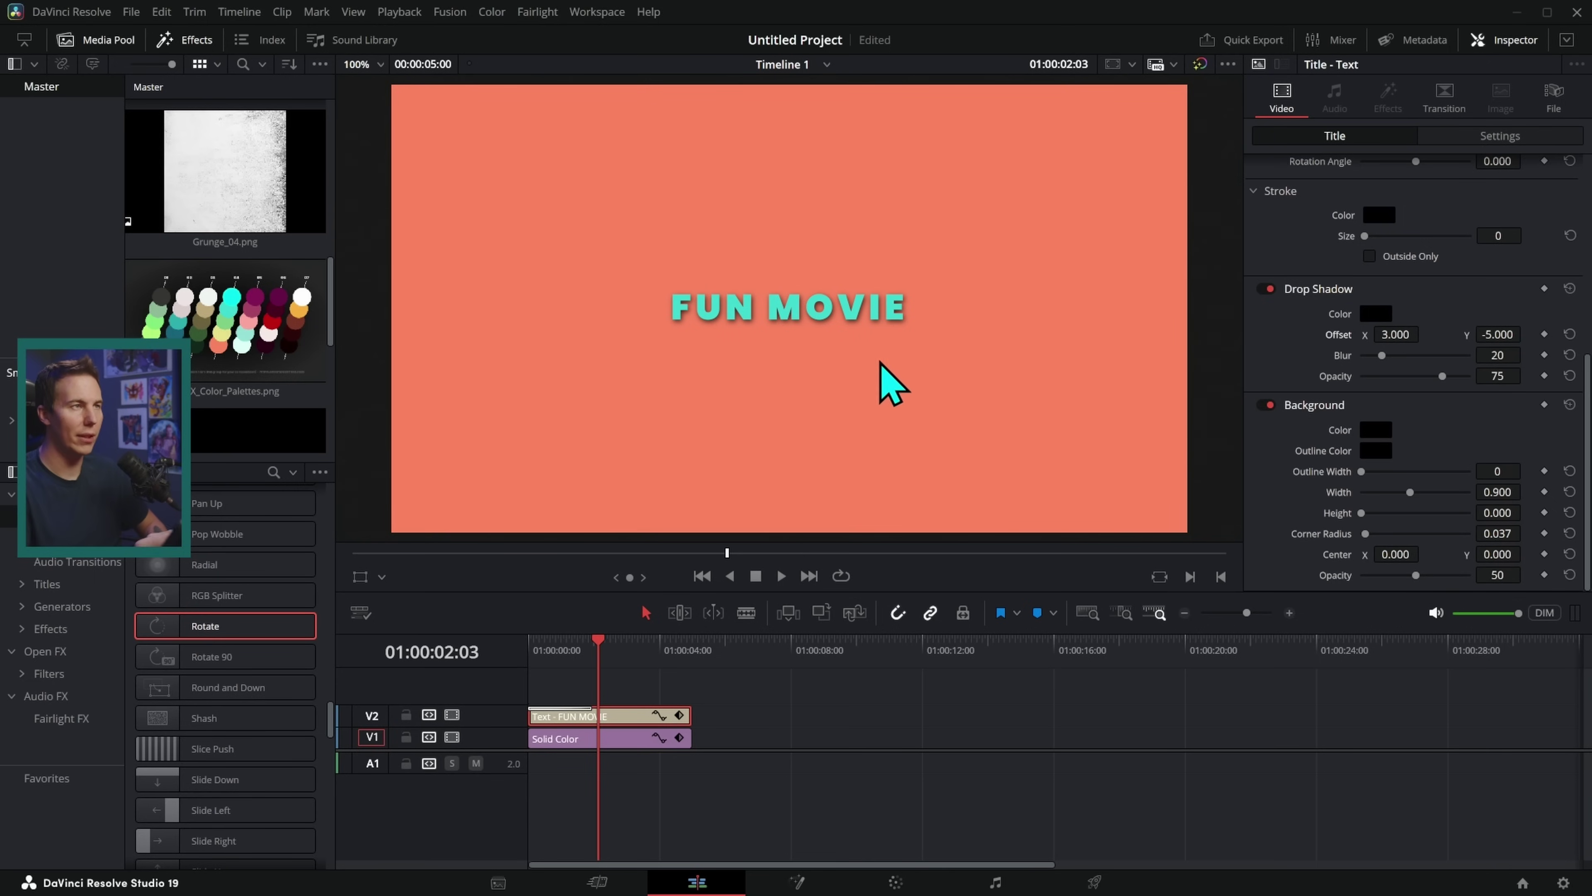
scroll(878, 419, up, 3)
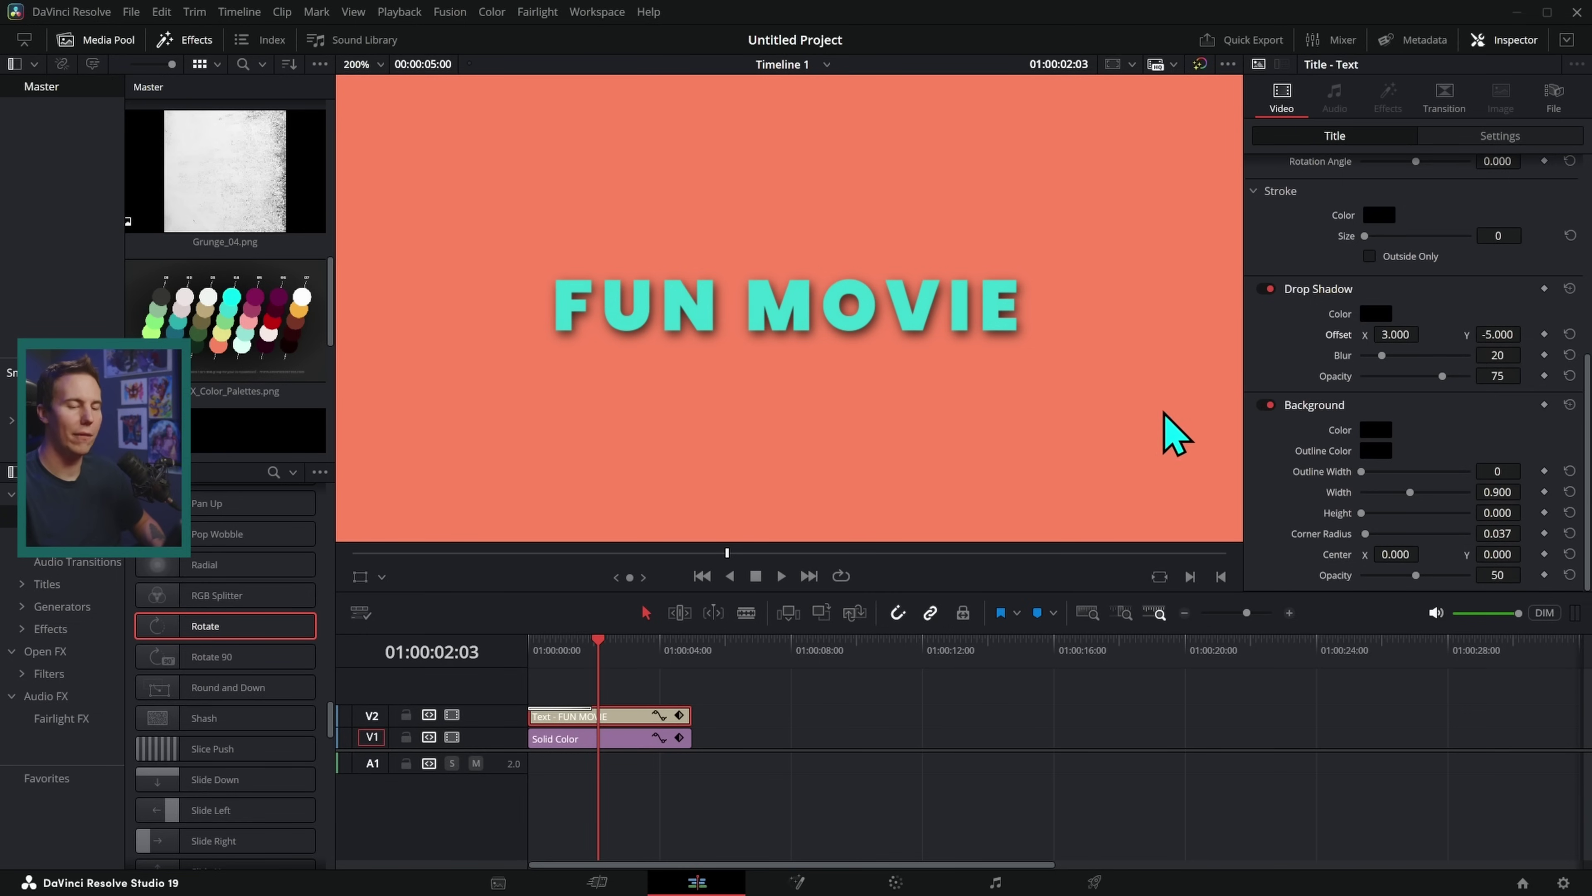
click(1375, 315)
Recolour the drop shadow dark purple #4c0f2f, starting from the sampled peach background.
click(815, 603)
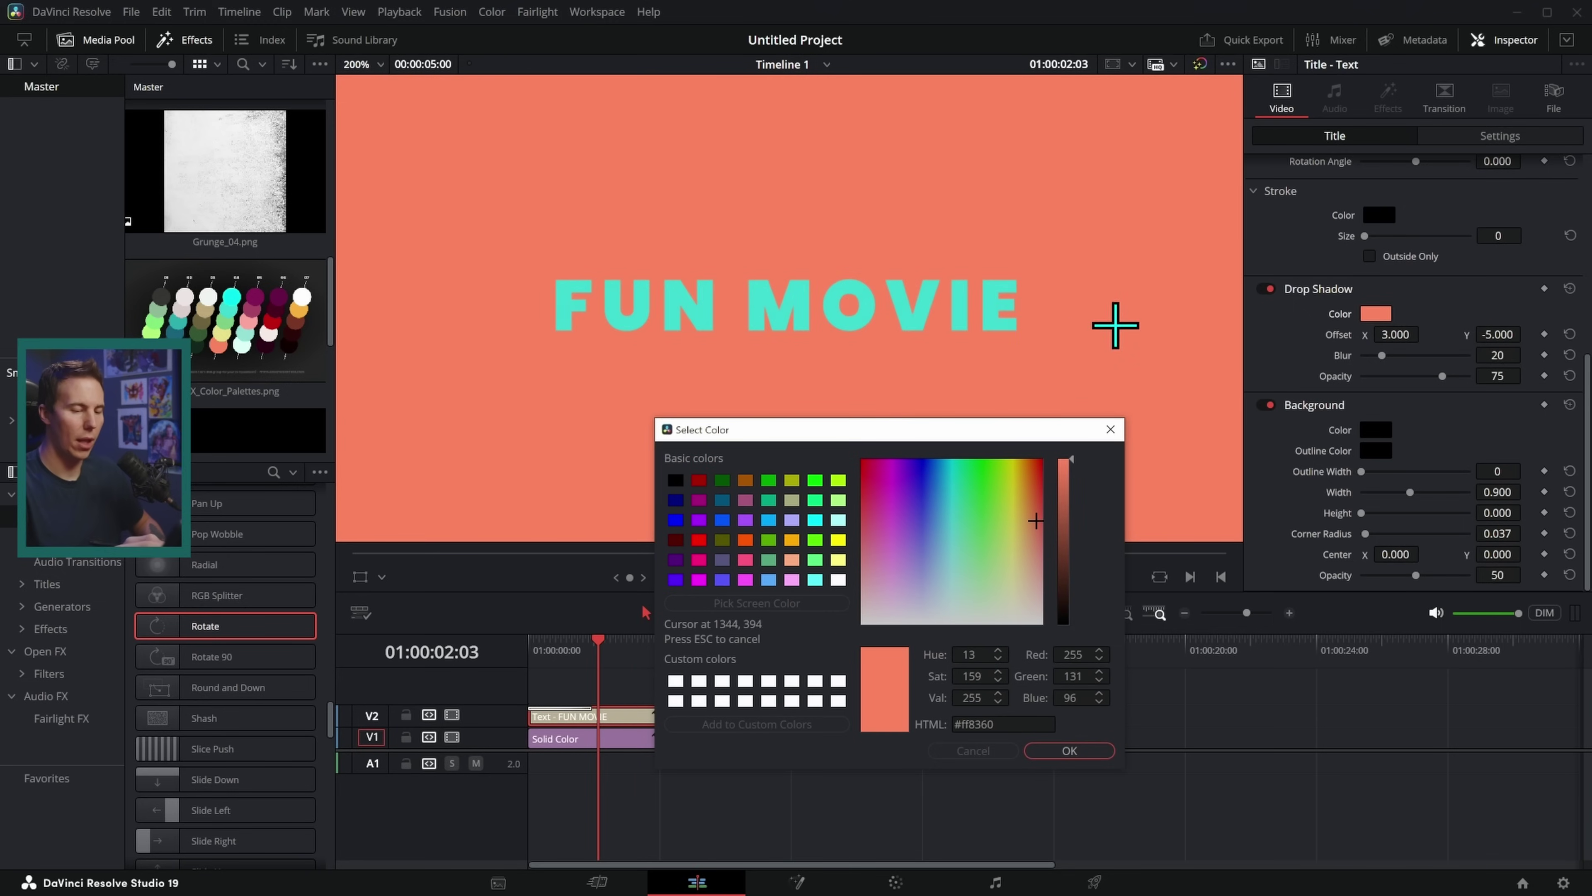
click(1116, 325)
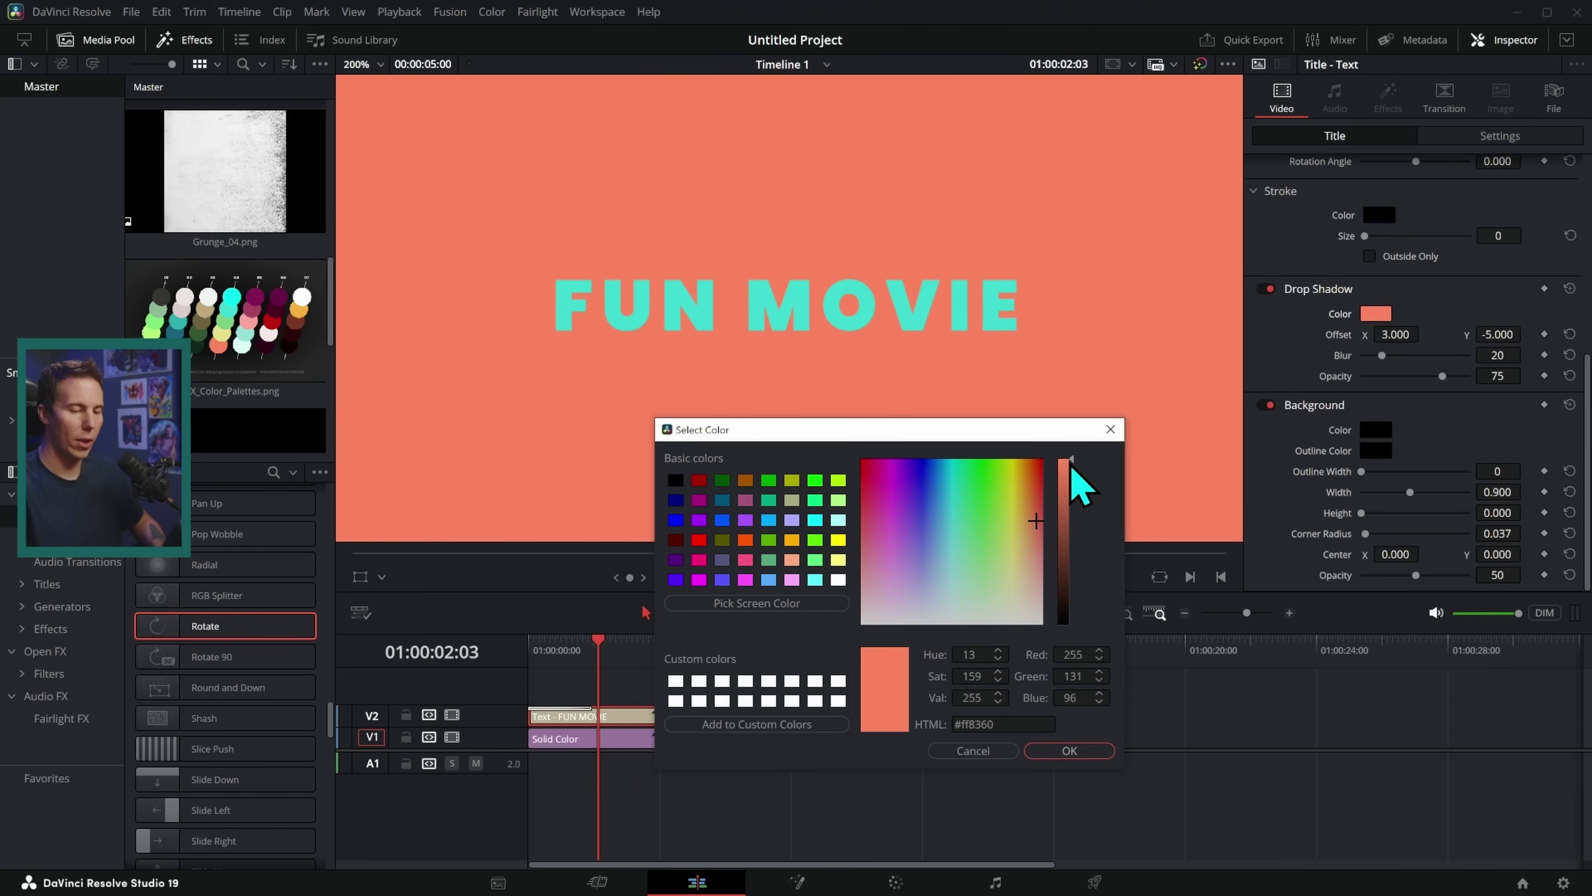
mouse_move(1071, 466)
mouse_down()
mouse_move(1066, 540)
mouse_move(1036, 536)
mouse_up()
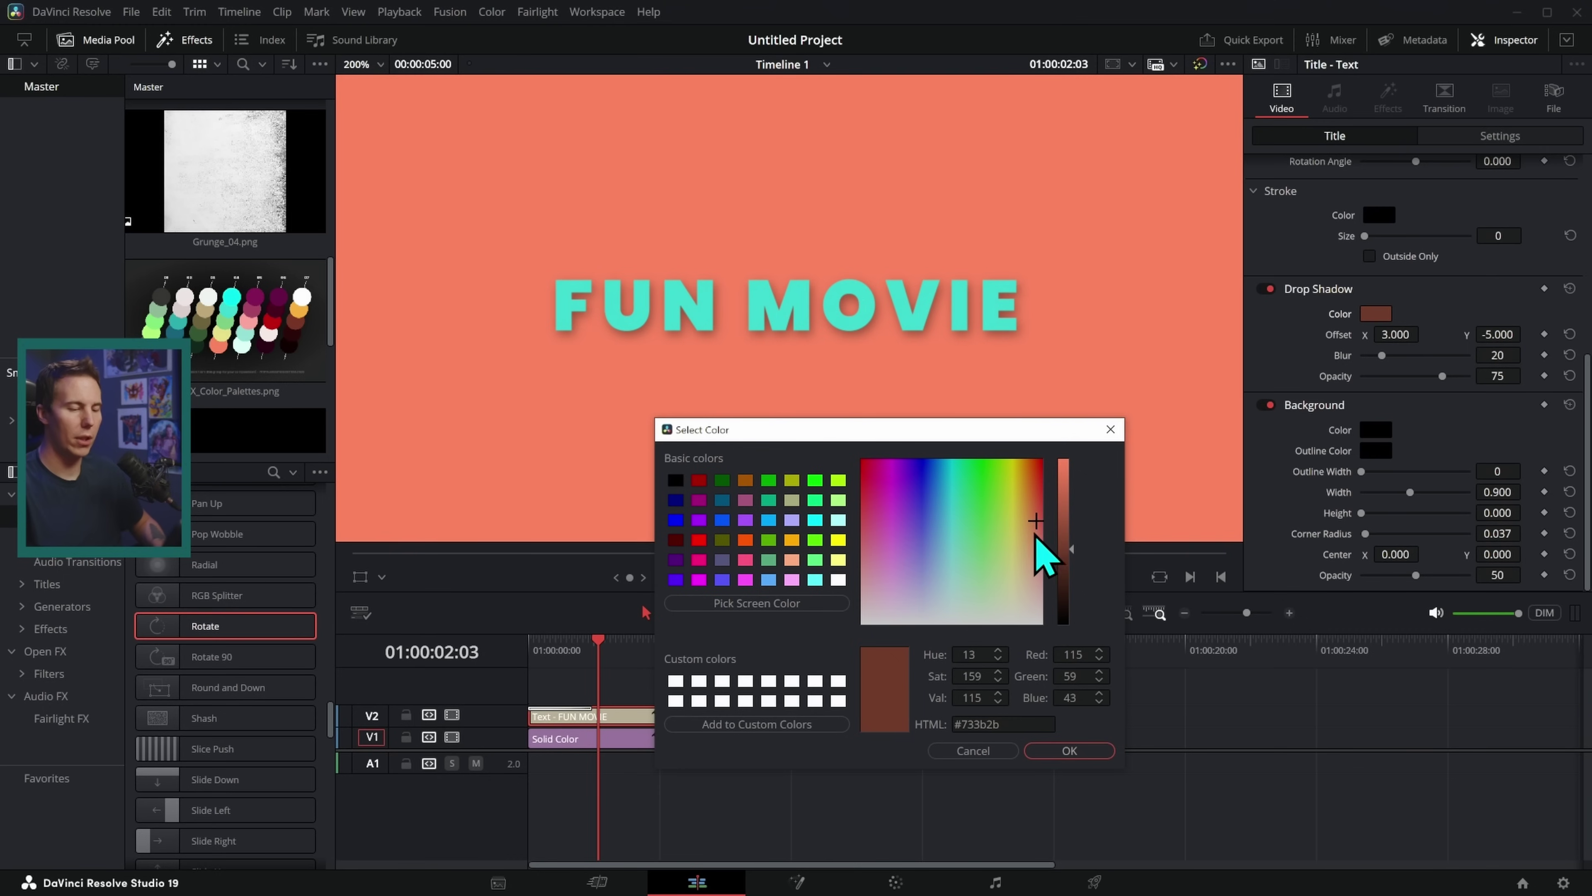
click(868, 521)
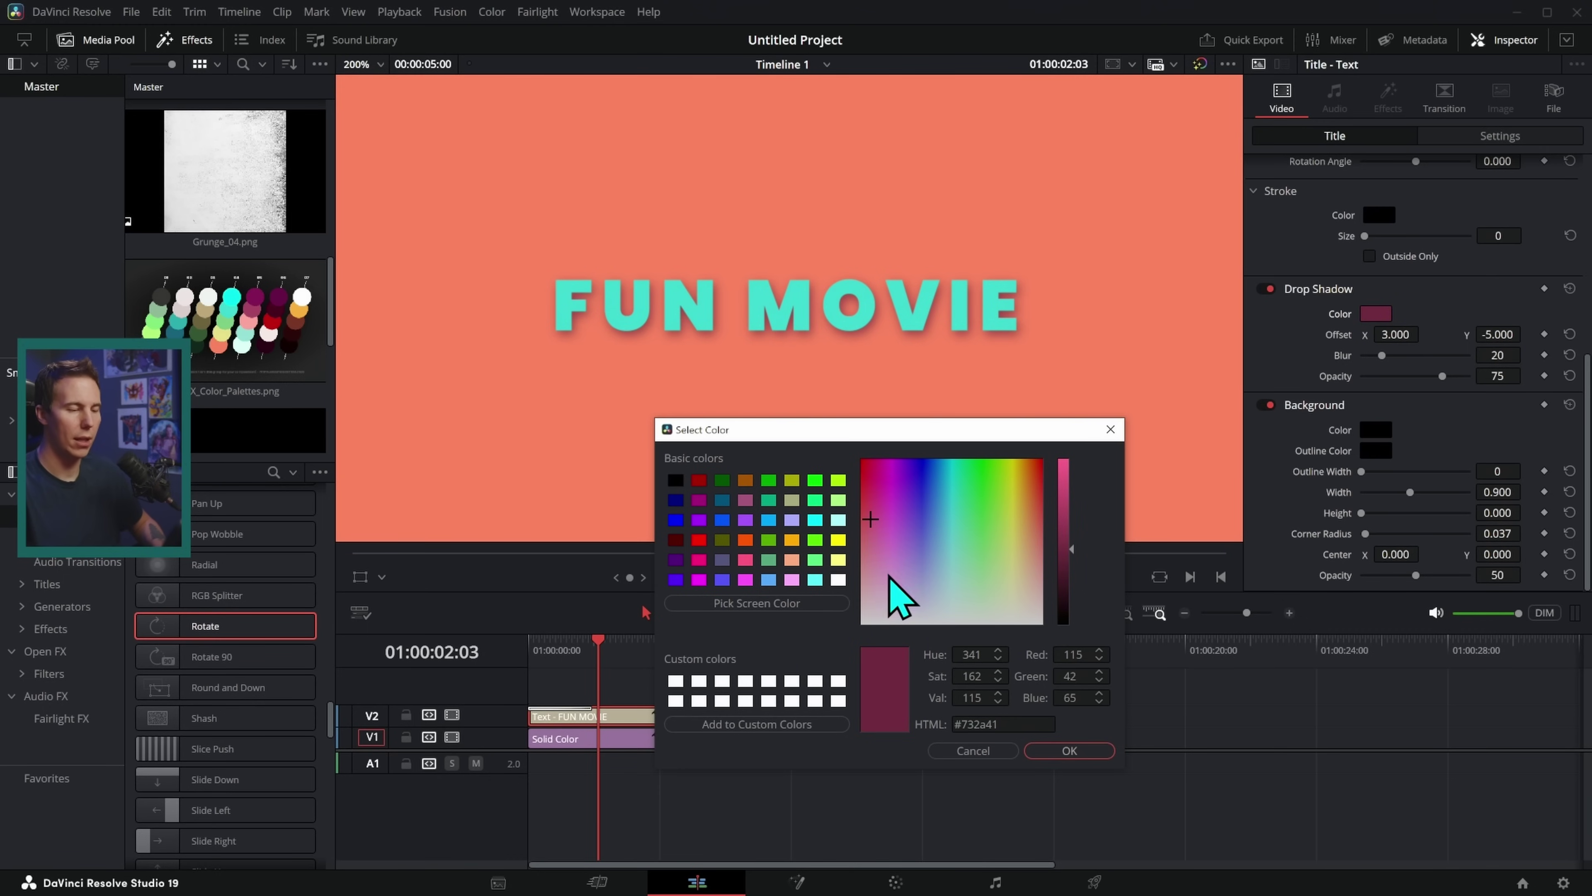
click(1066, 572)
click(875, 499)
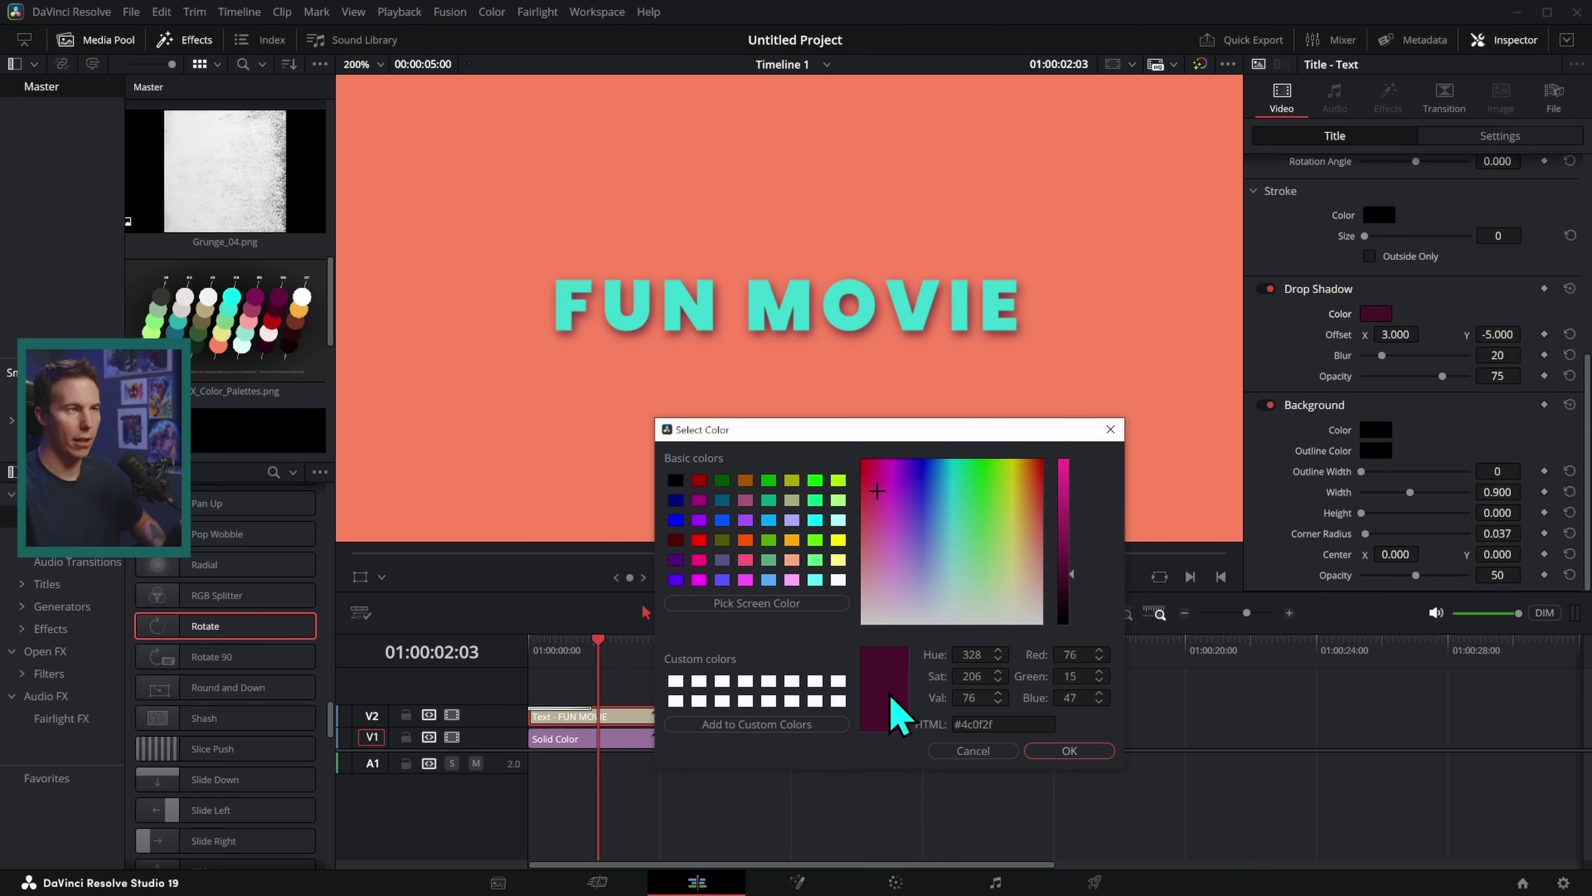
click(1063, 753)
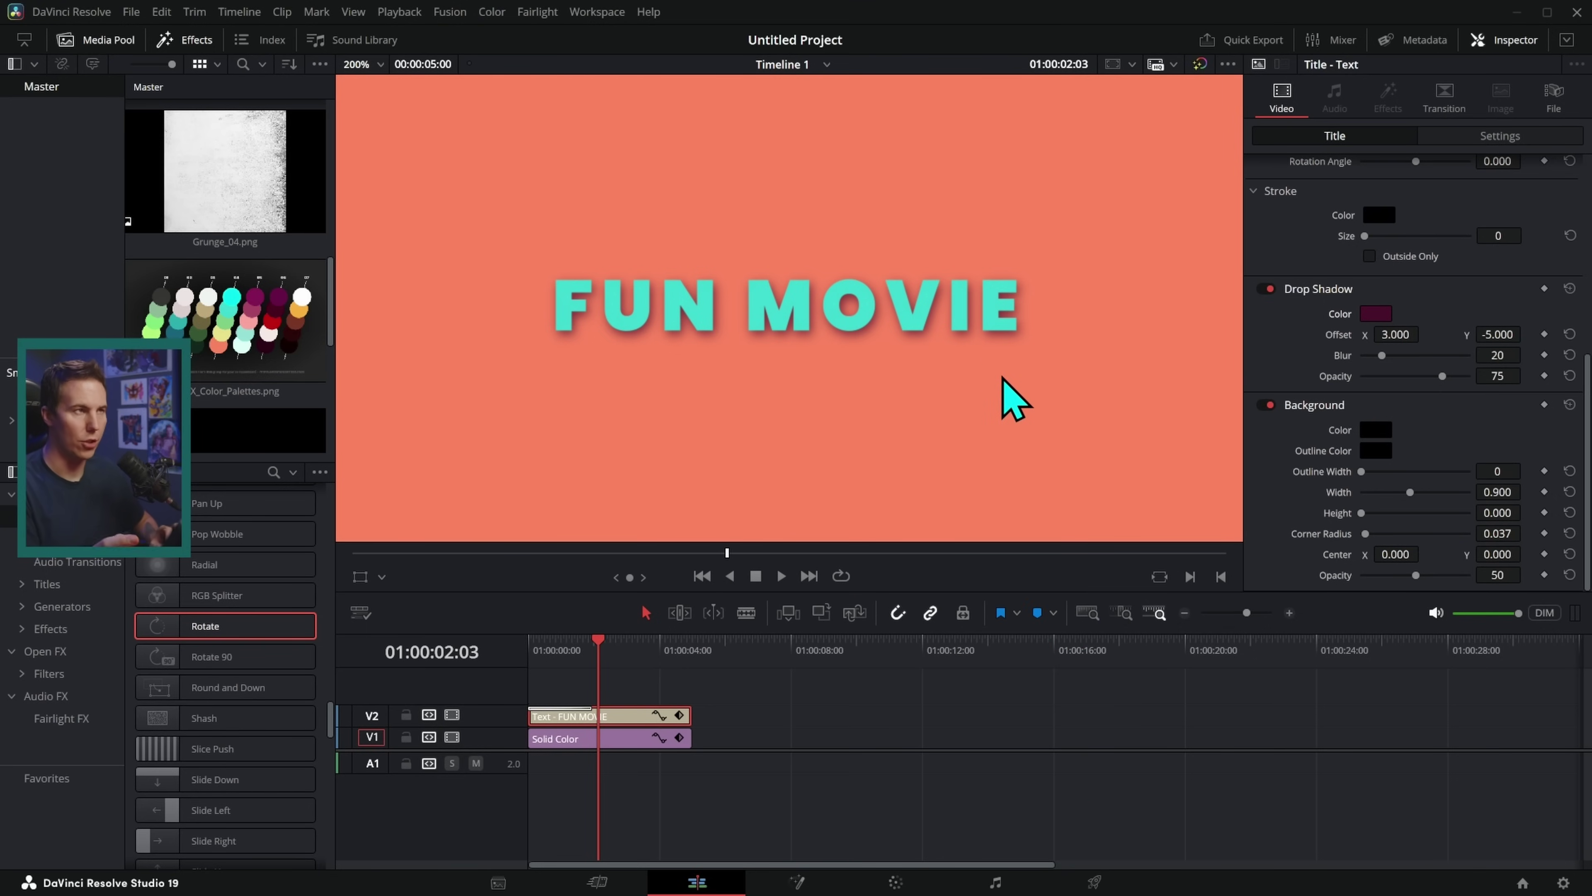
key(Home)
key(space)
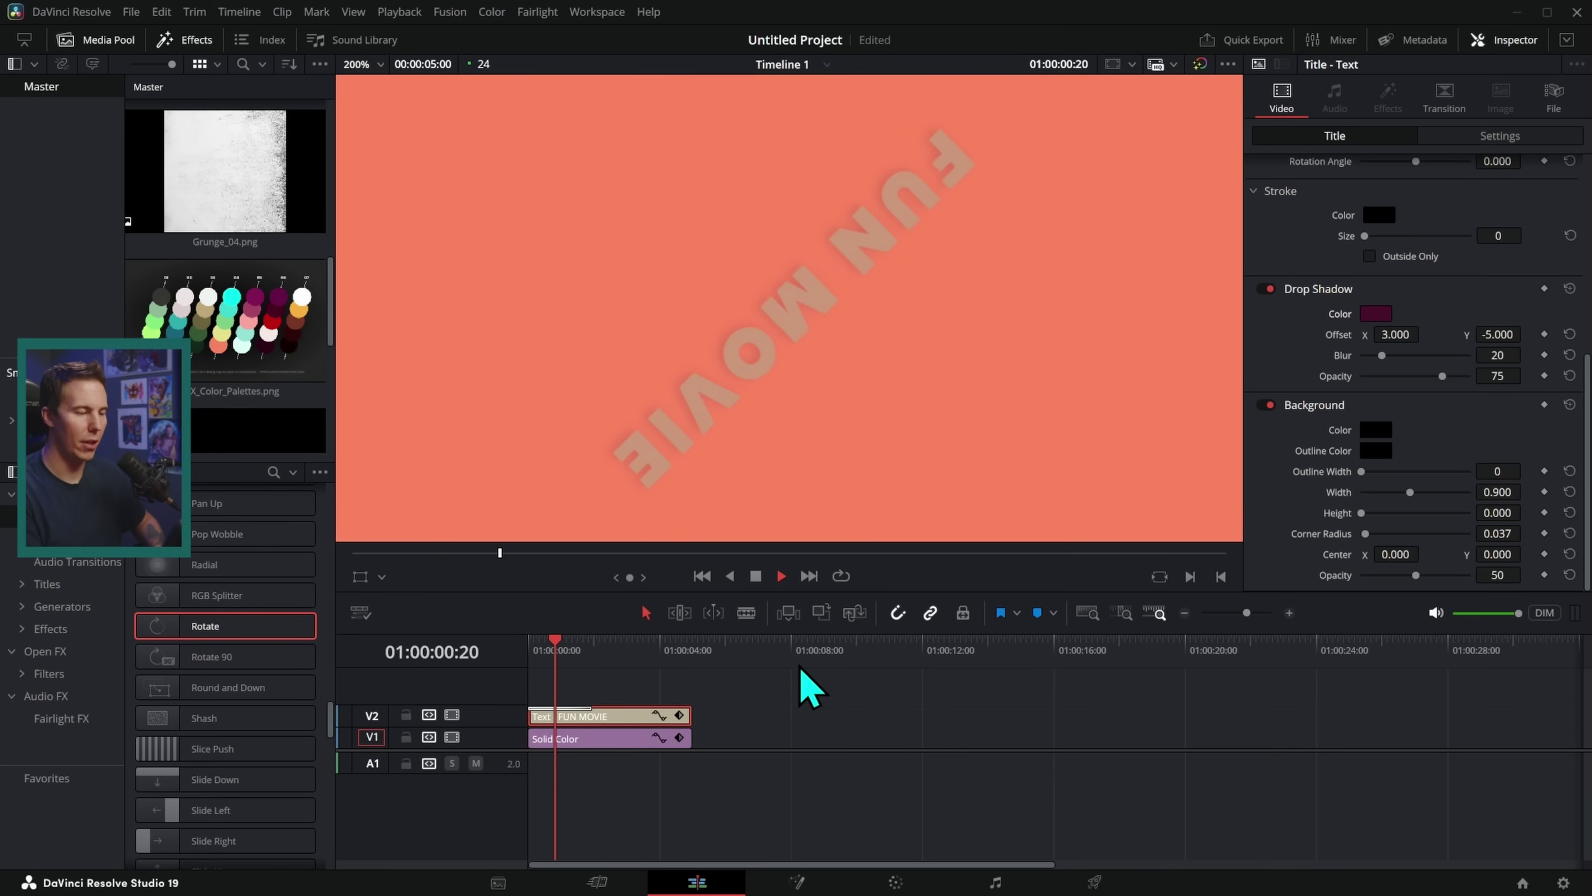
key(space)
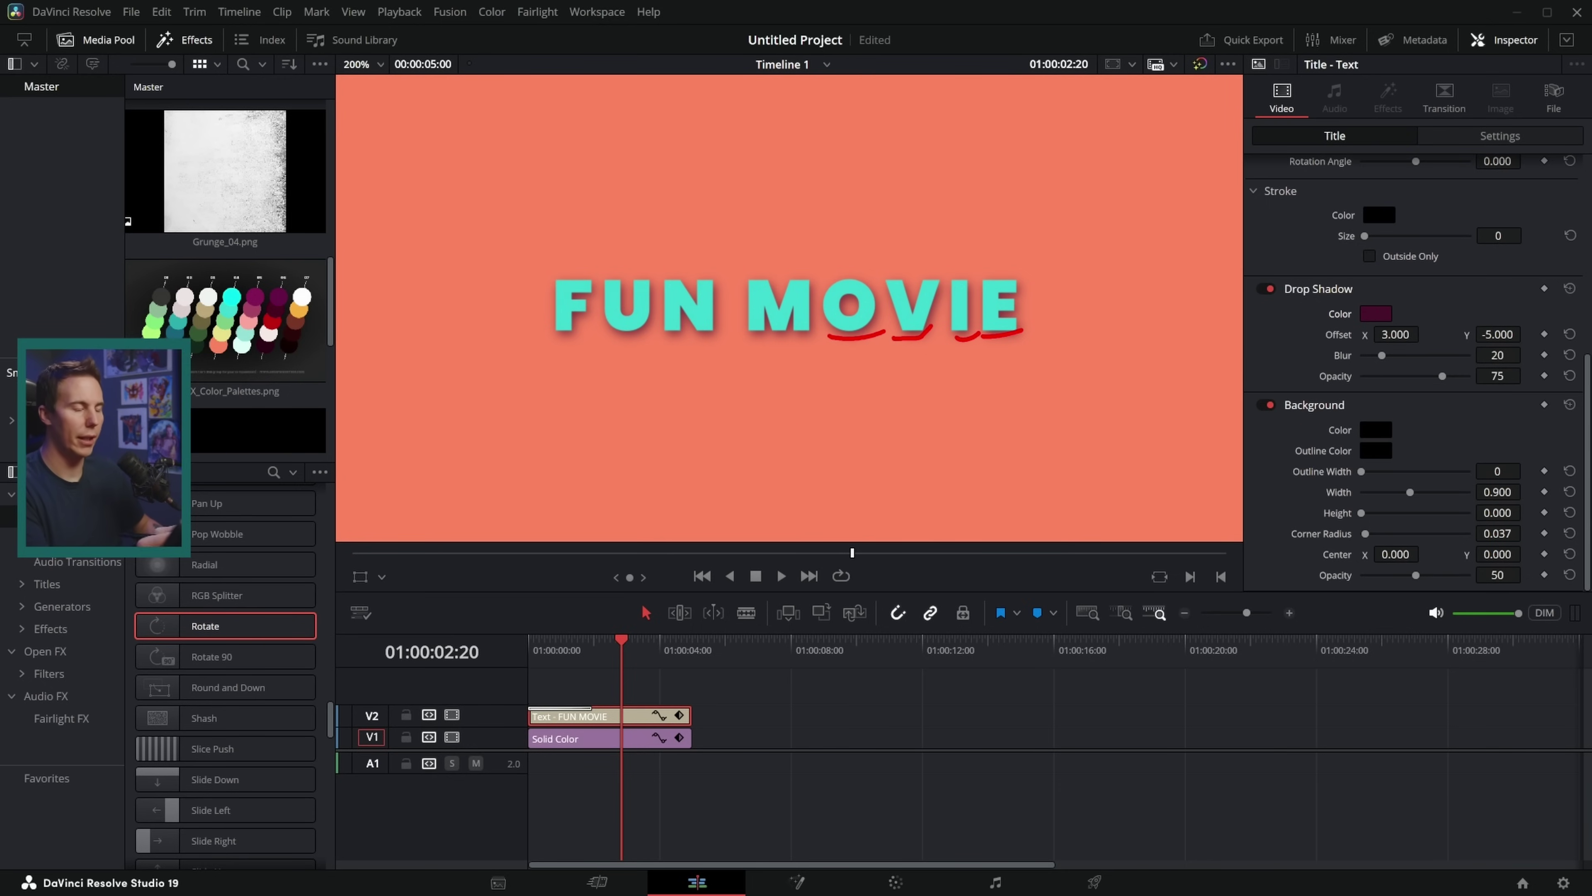
drag(572, 642, 533, 643)
key(space)
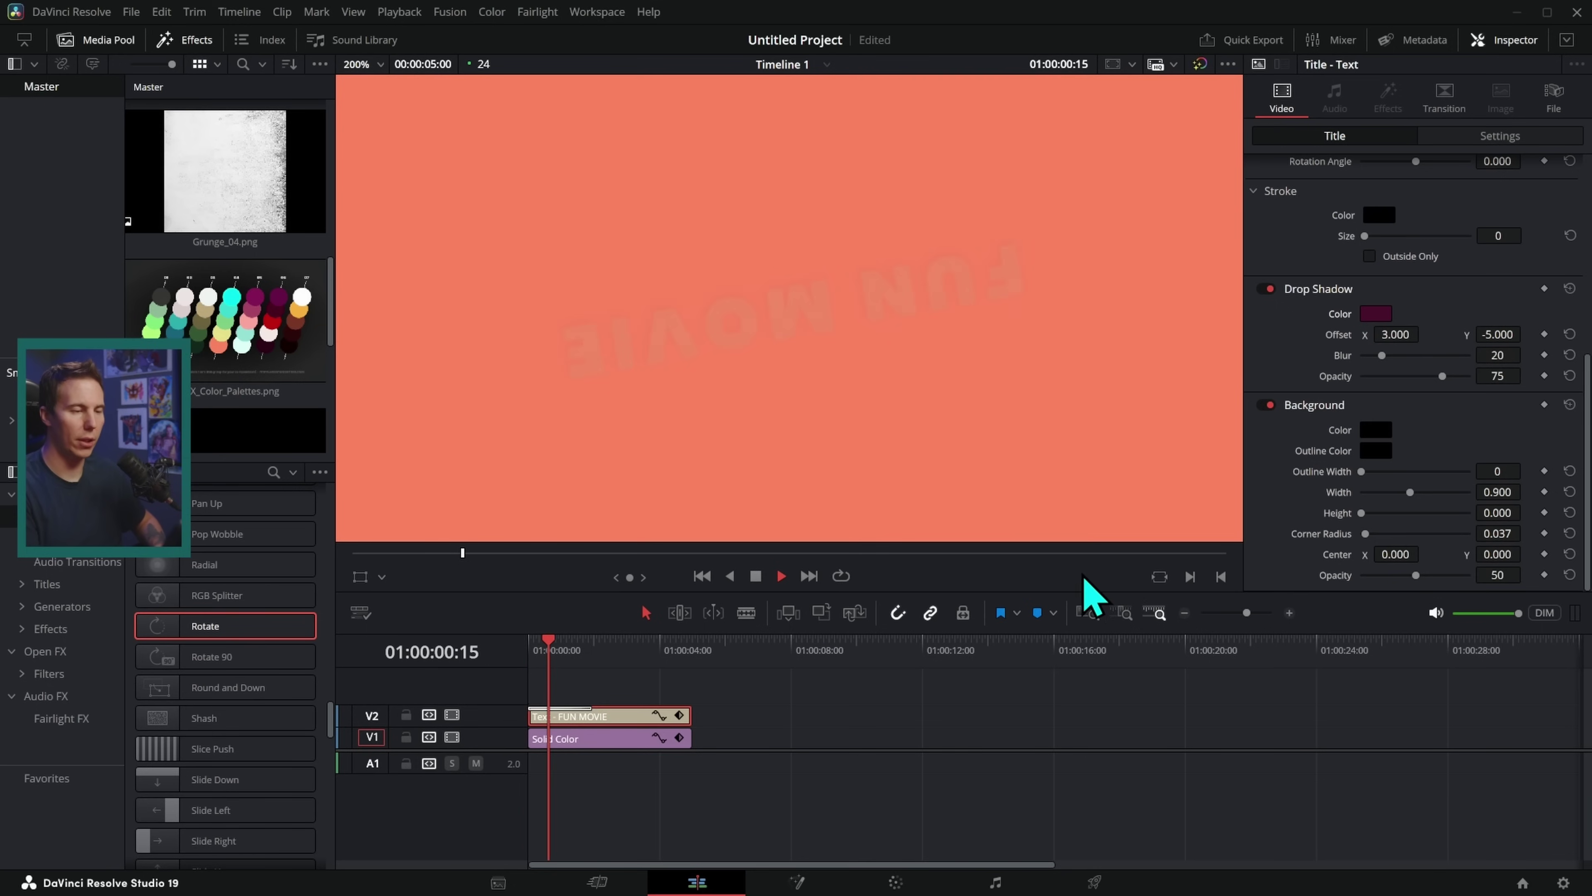
key(space)
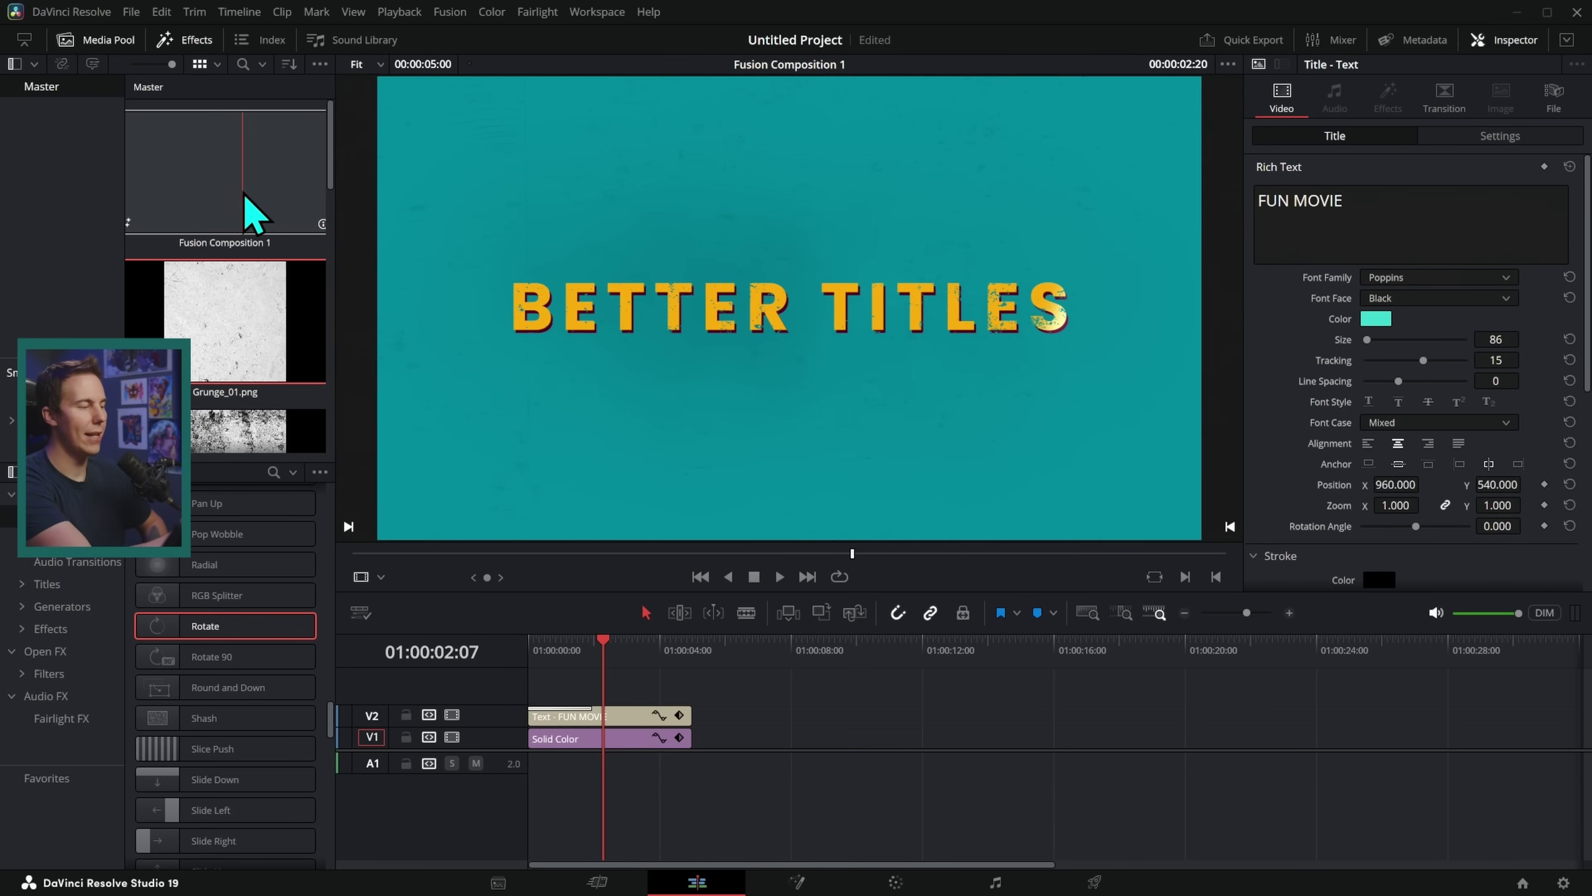
Open Fusion Composition 1, enlarge the MediaOut1 viewer, and play the BETTER TITLES animation.
double_click(249, 214)
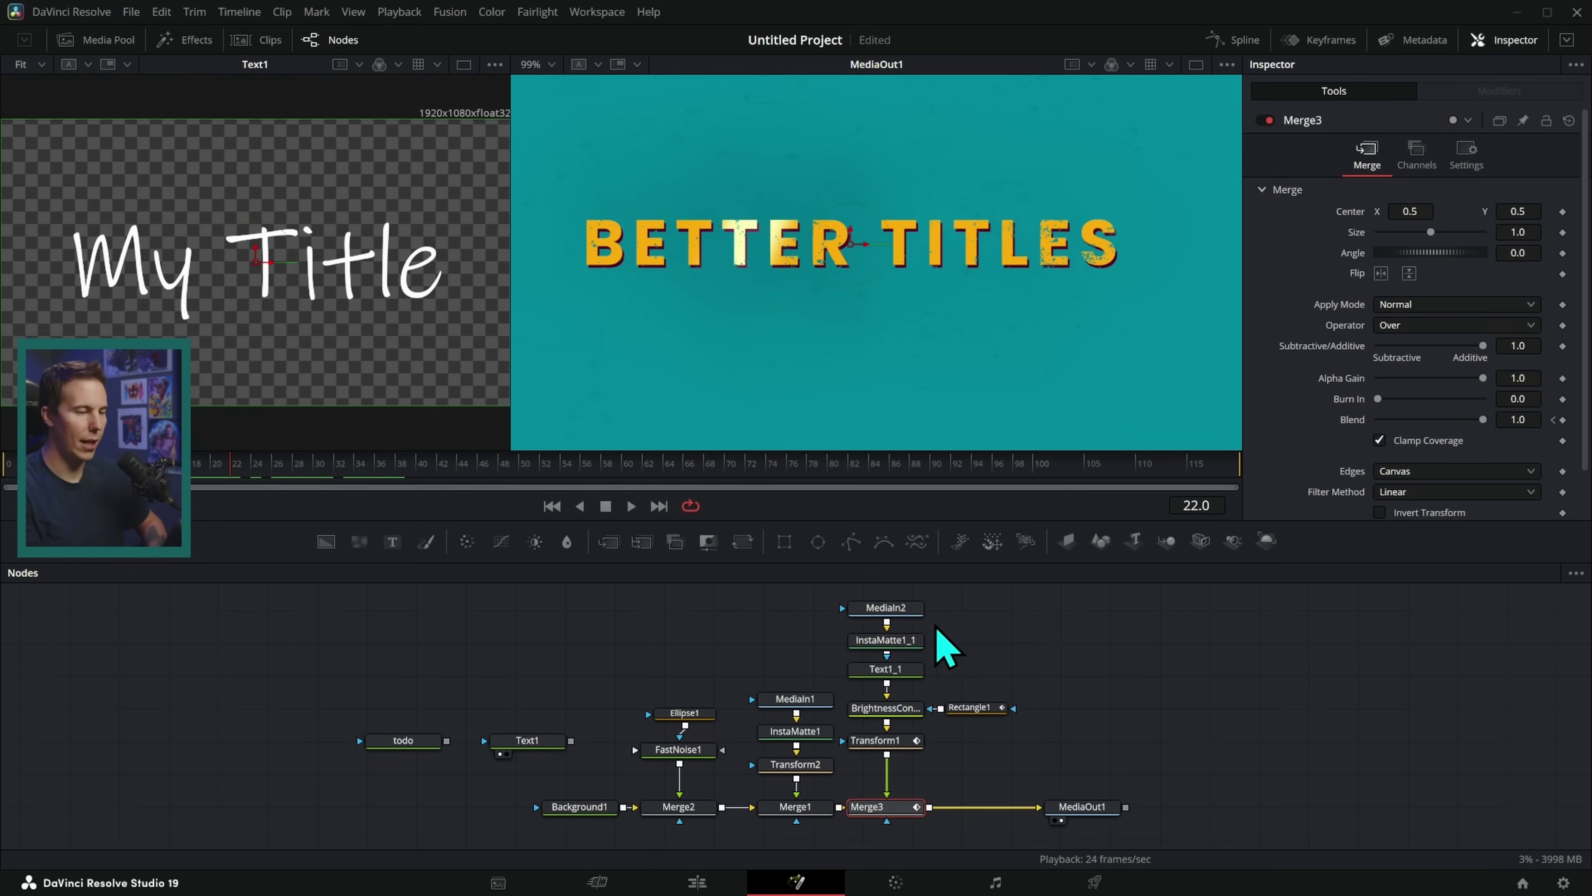
drag(511, 392, 338, 420)
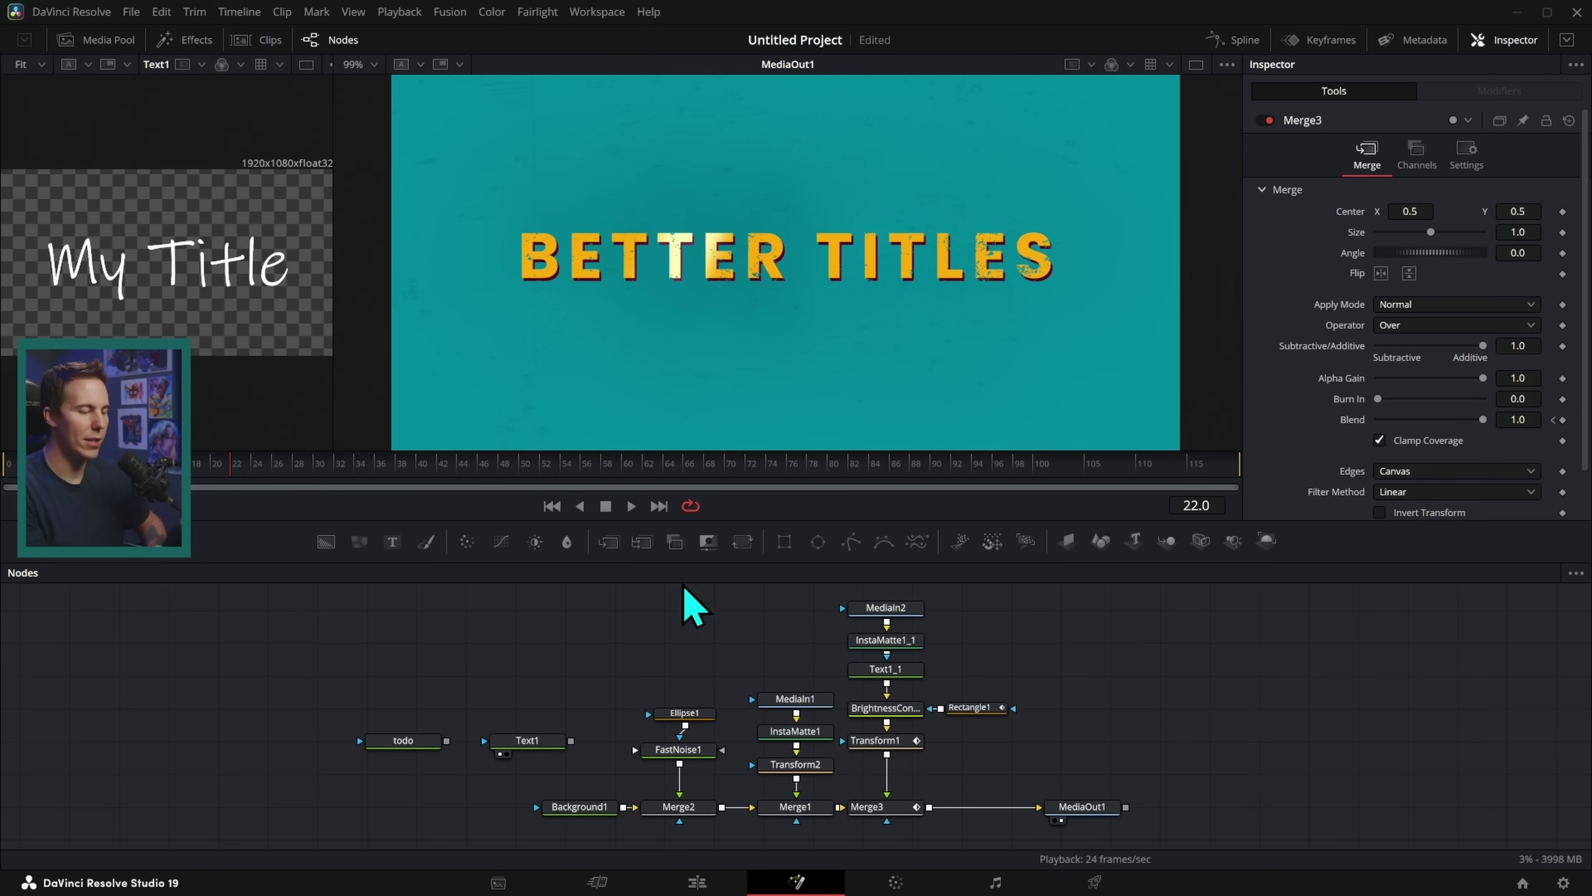
click(552, 505)
click(632, 507)
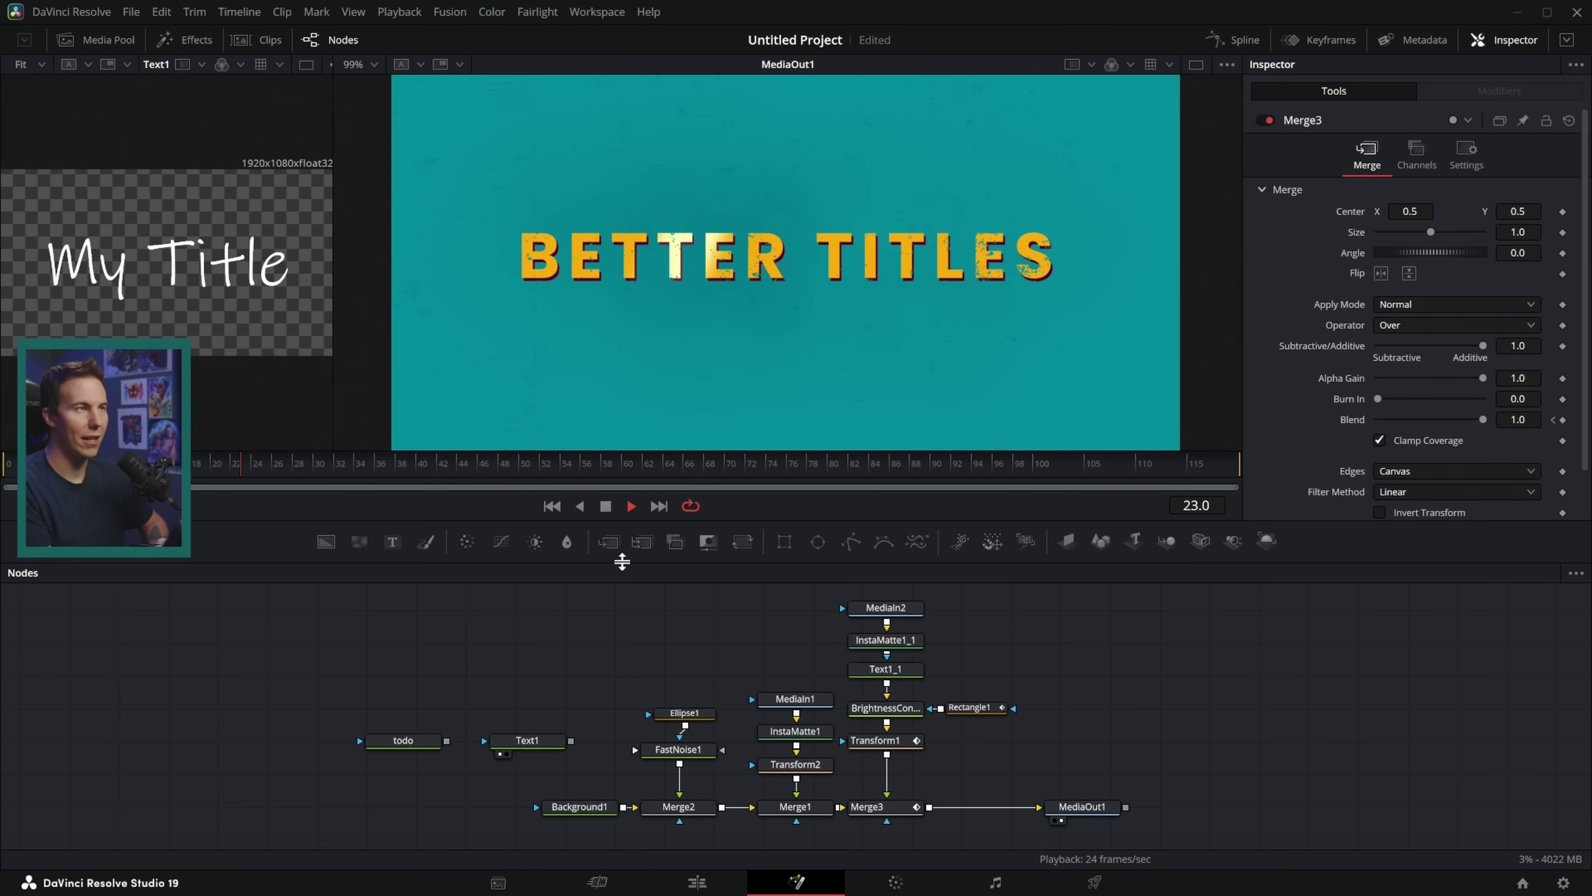
click(605, 505)
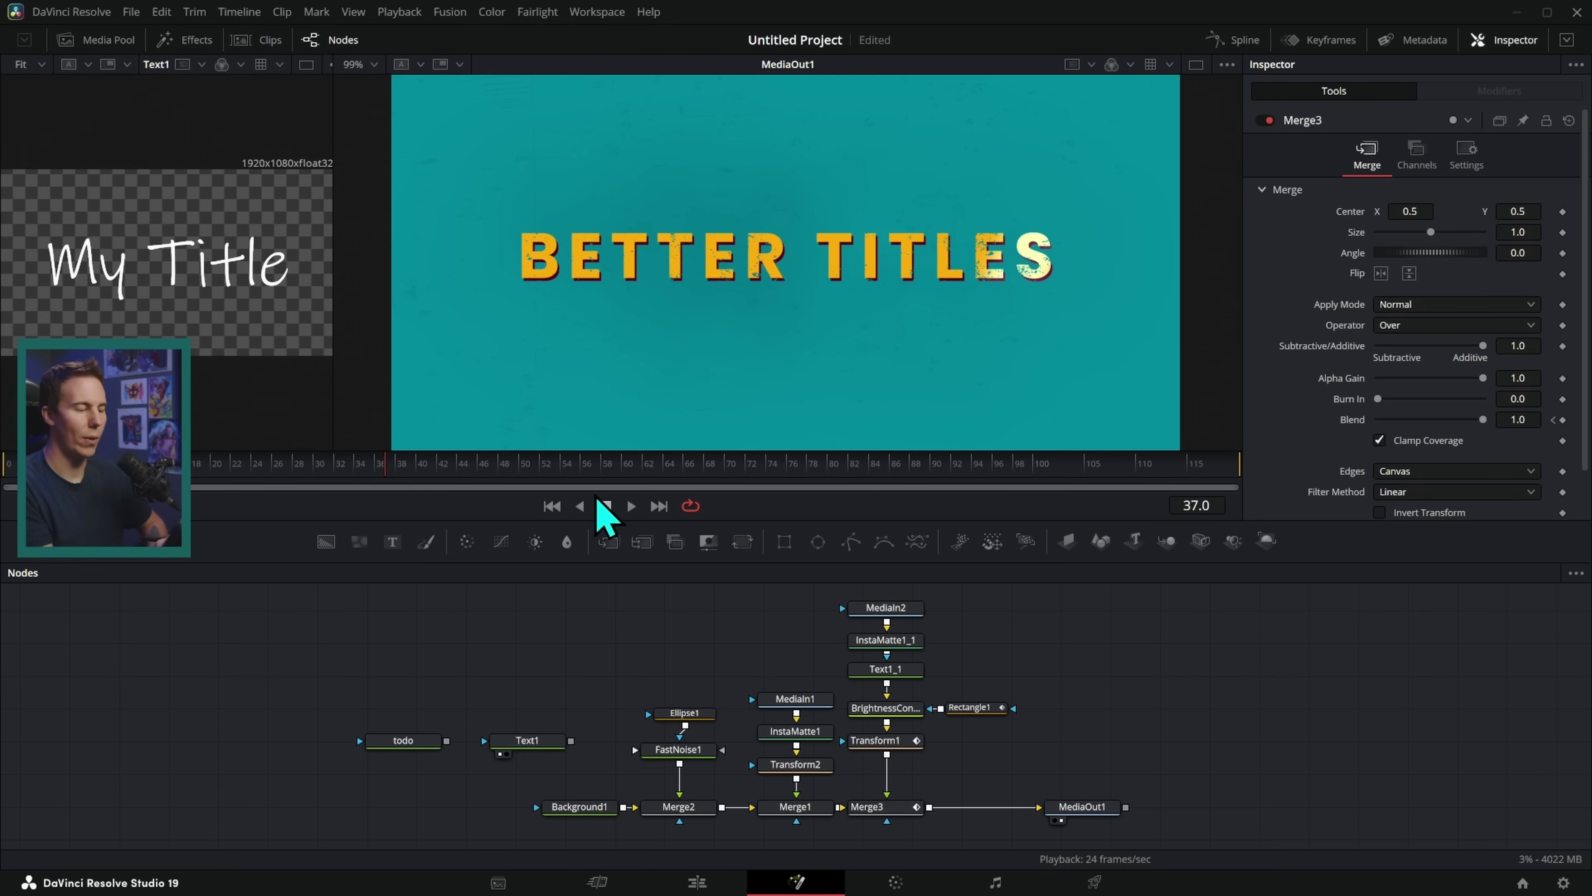
Inspect frame 7 zoomed in across the word TITLES, then replay the animation.
drag(247, 467, 295, 477)
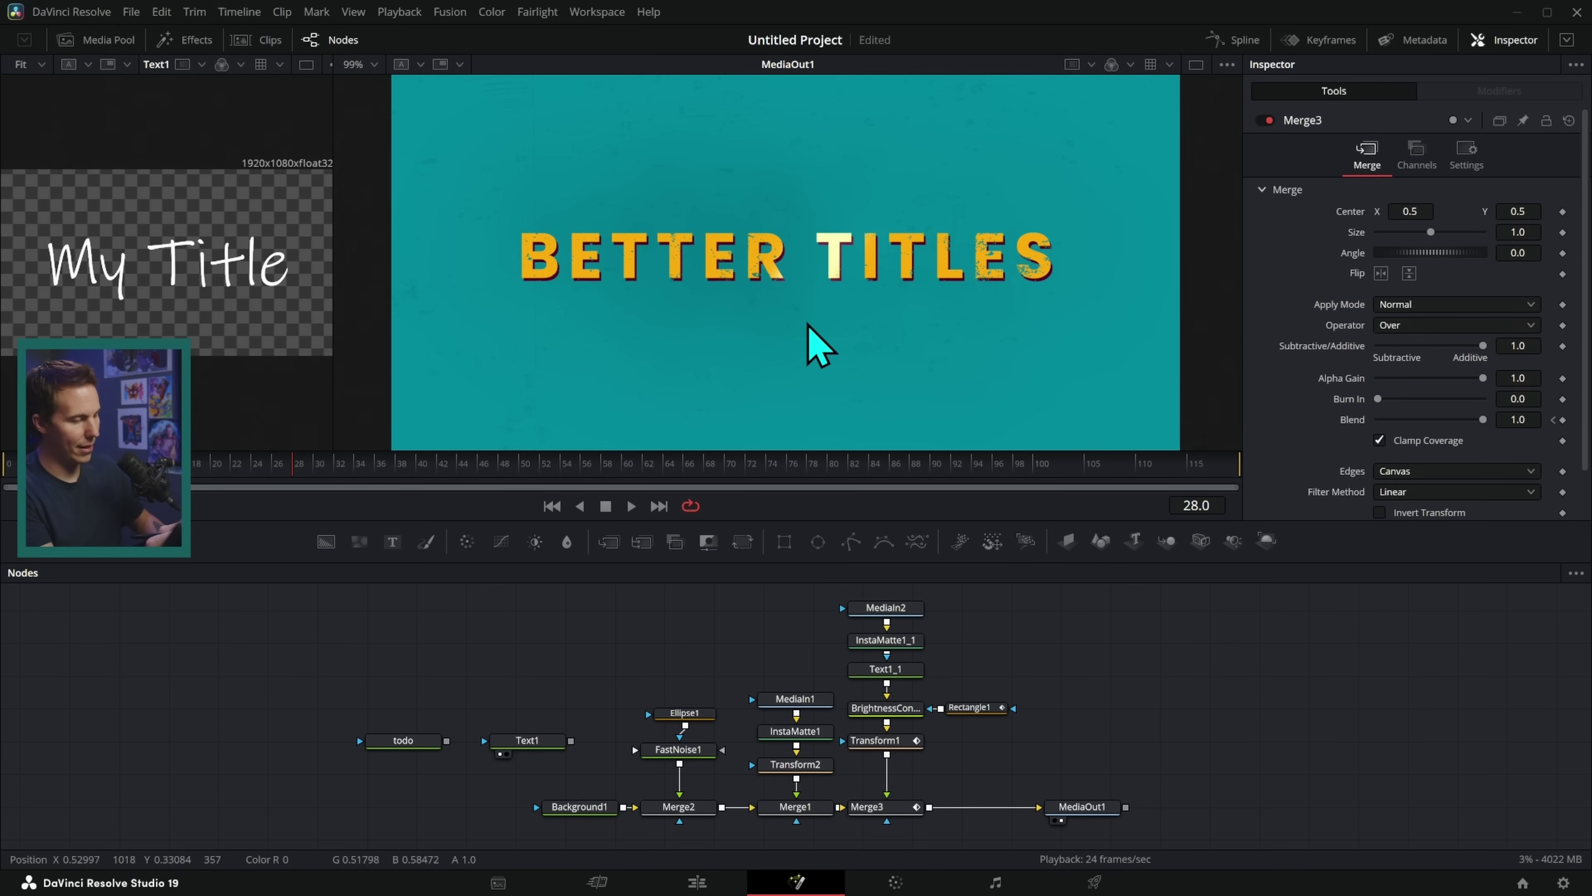
drag(790, 303, 724, 305)
scroll(1007, 312, up, 5)
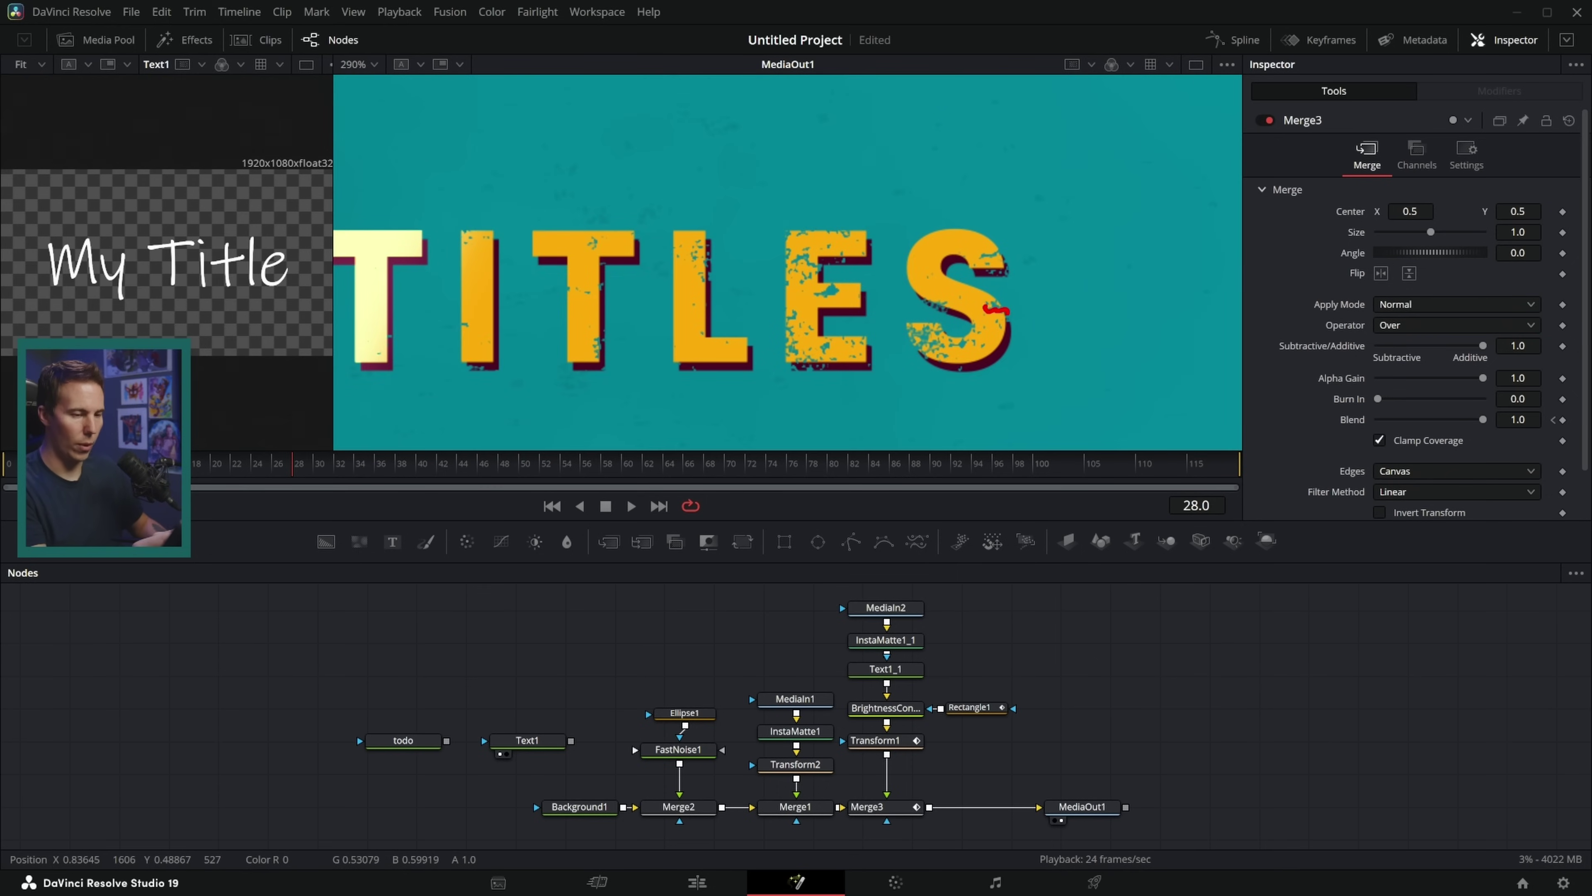
drag(809, 288, 911, 433)
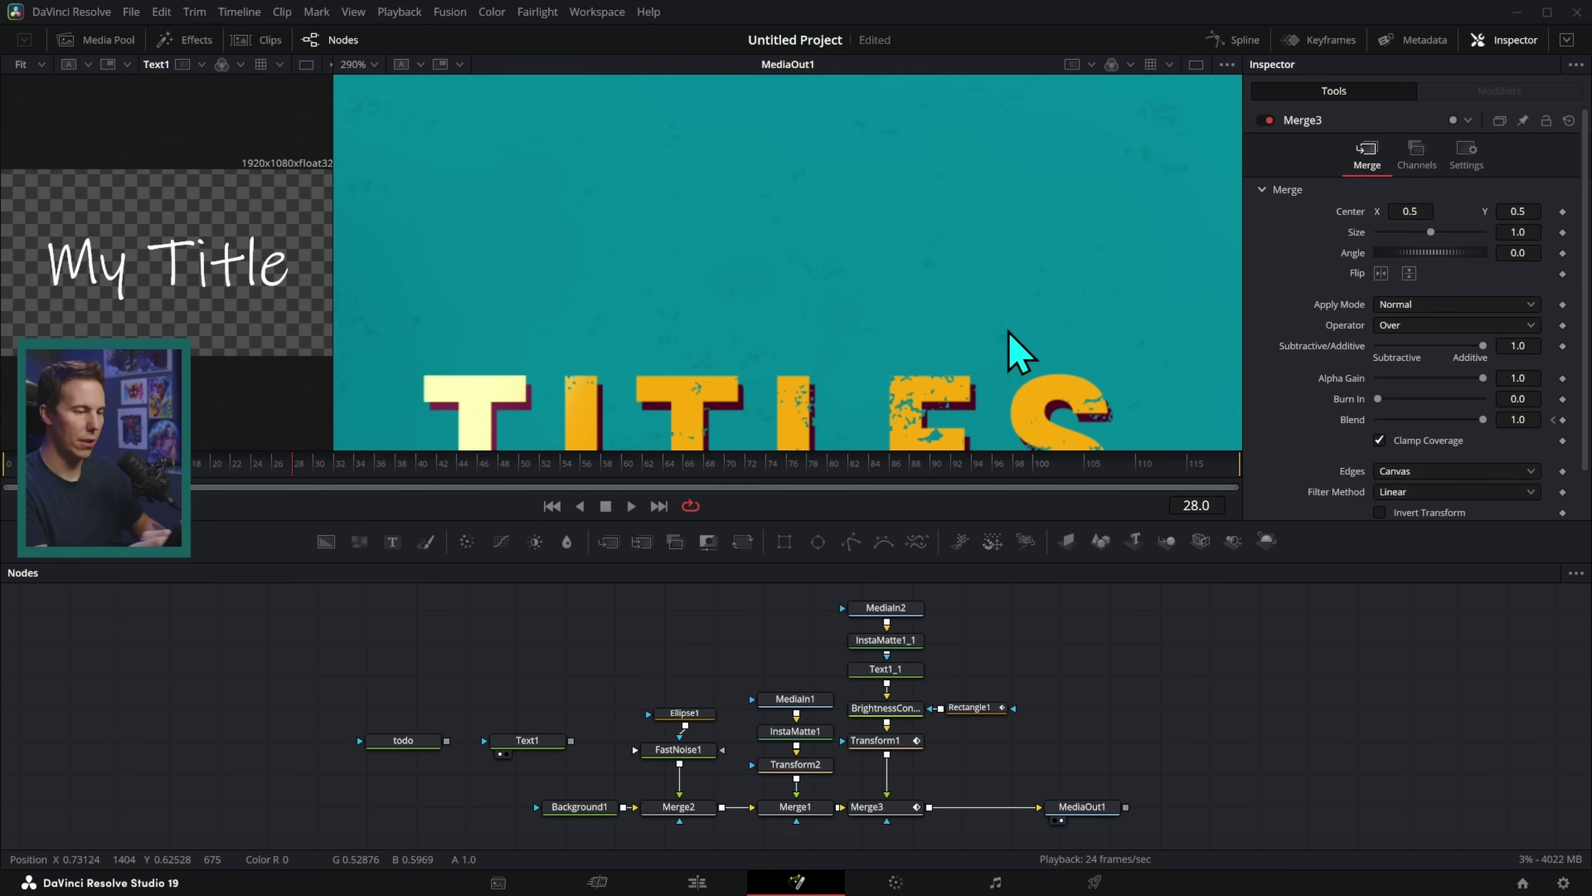
scroll(815, 354, down, 4)
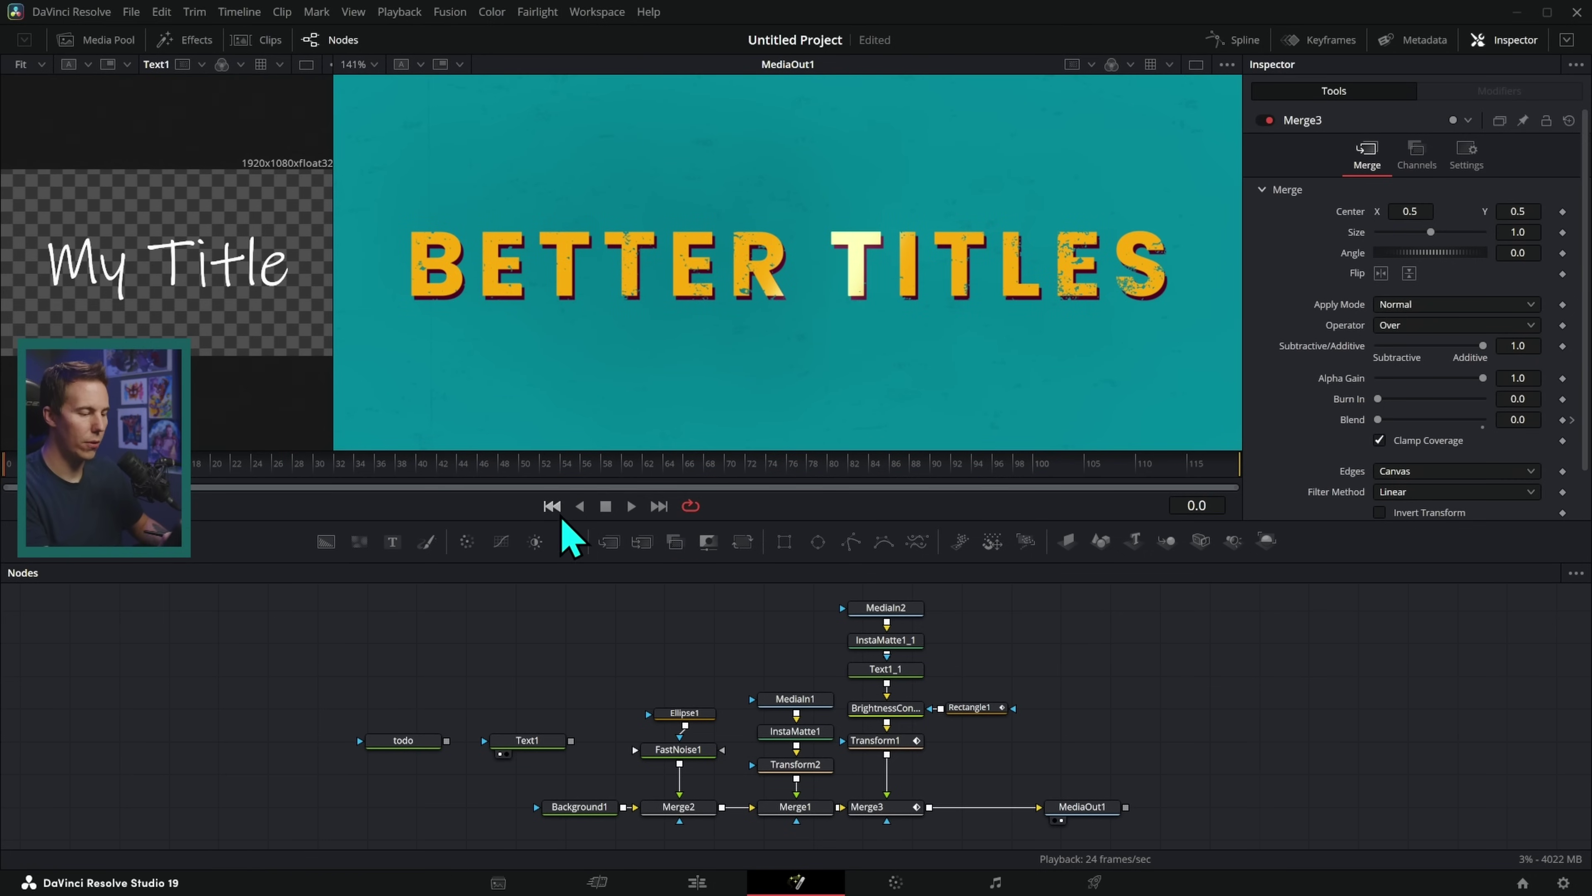
click(631, 506)
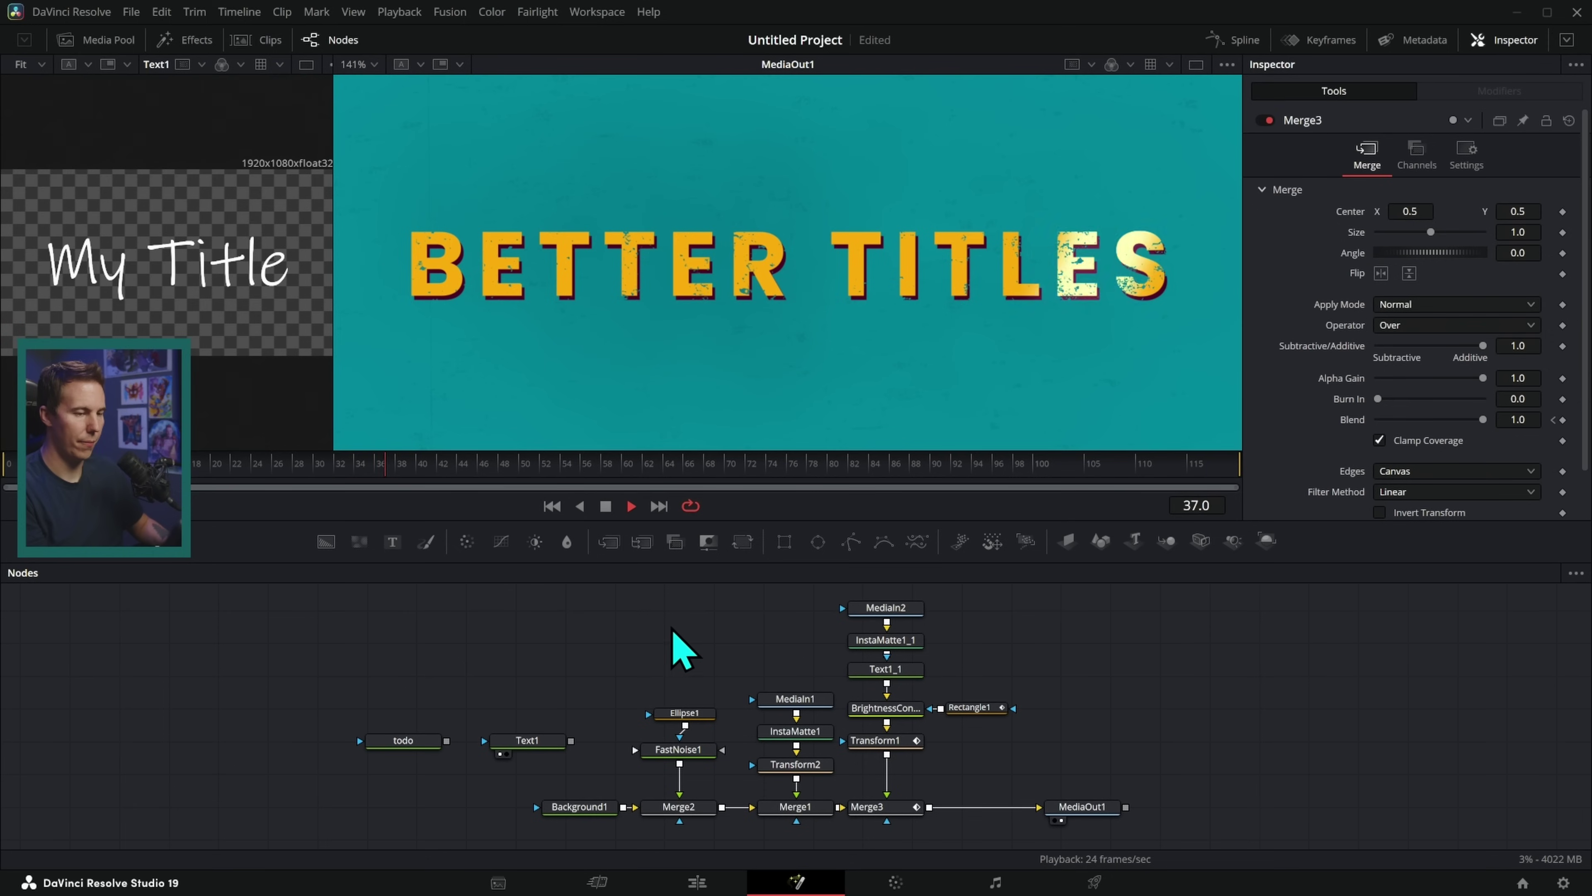
click(552, 506)
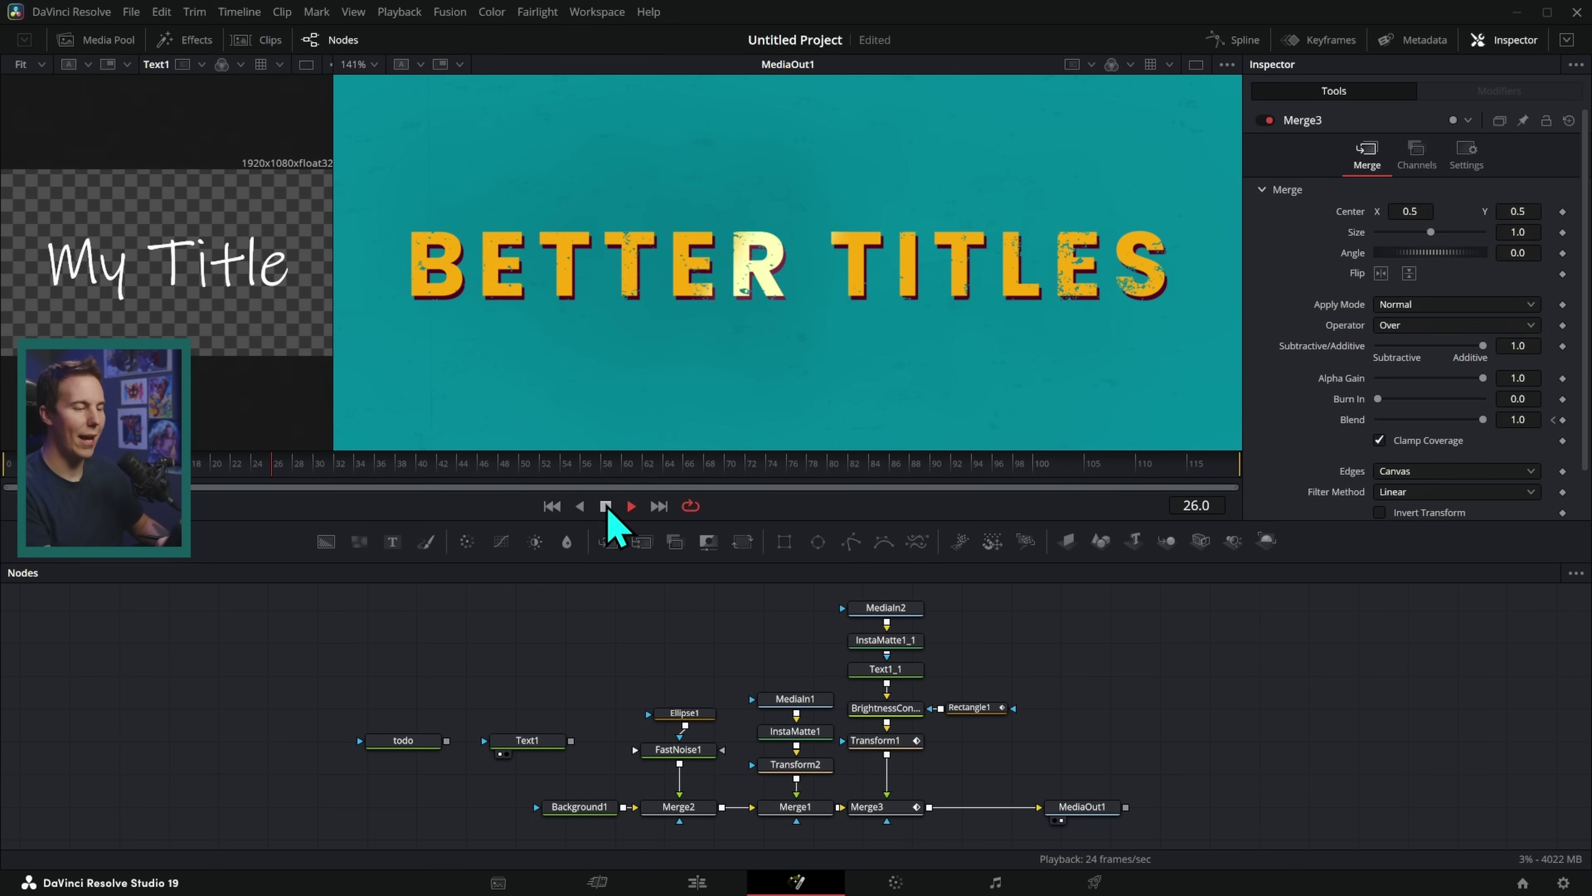
click(605, 507)
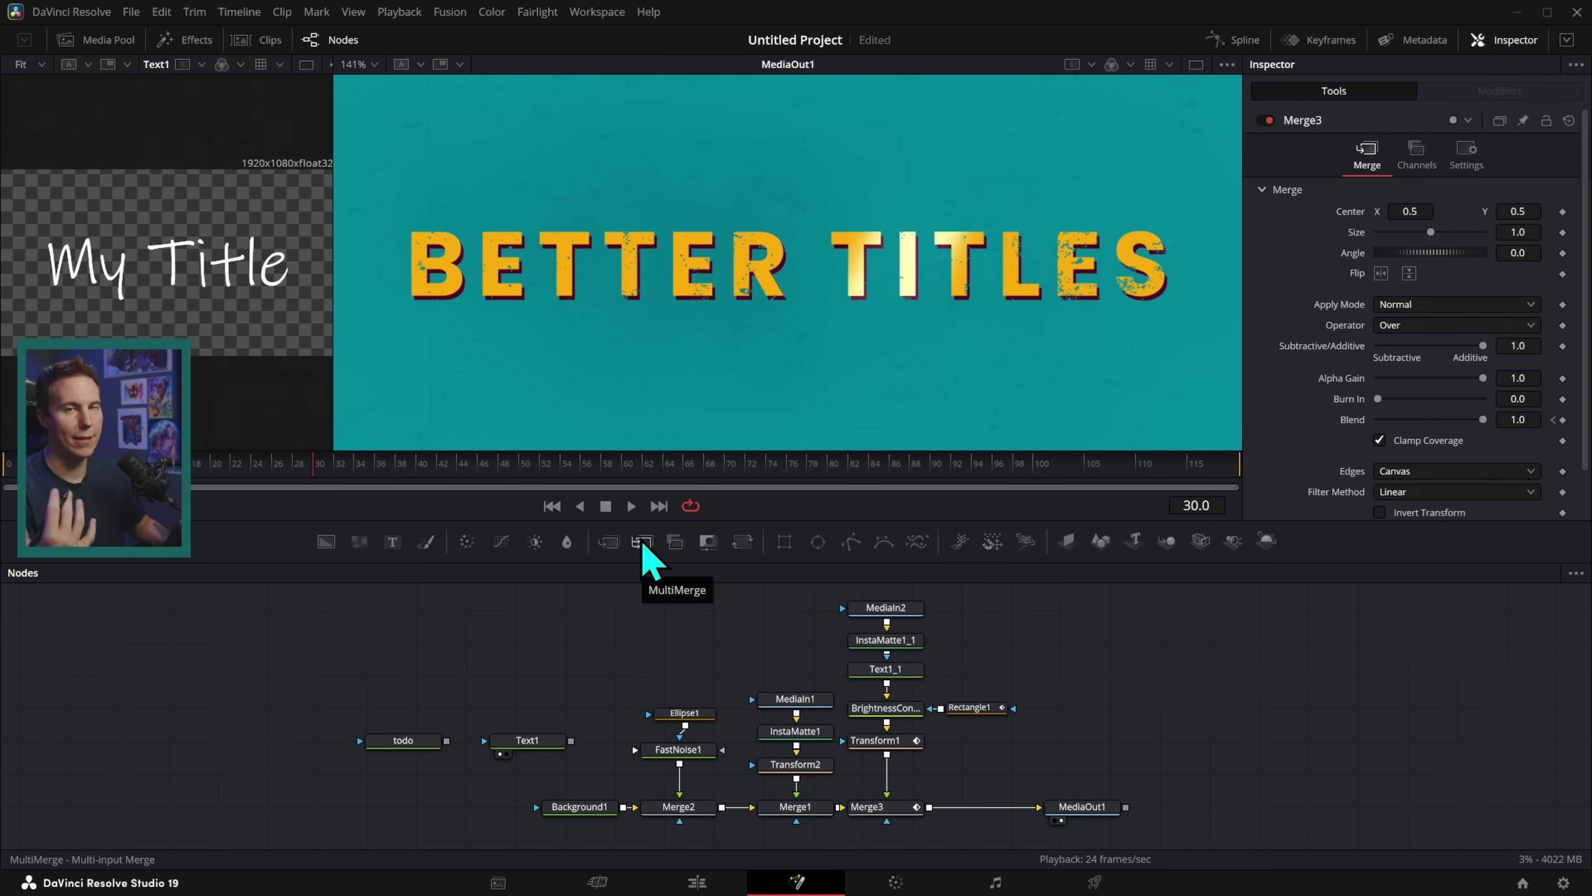